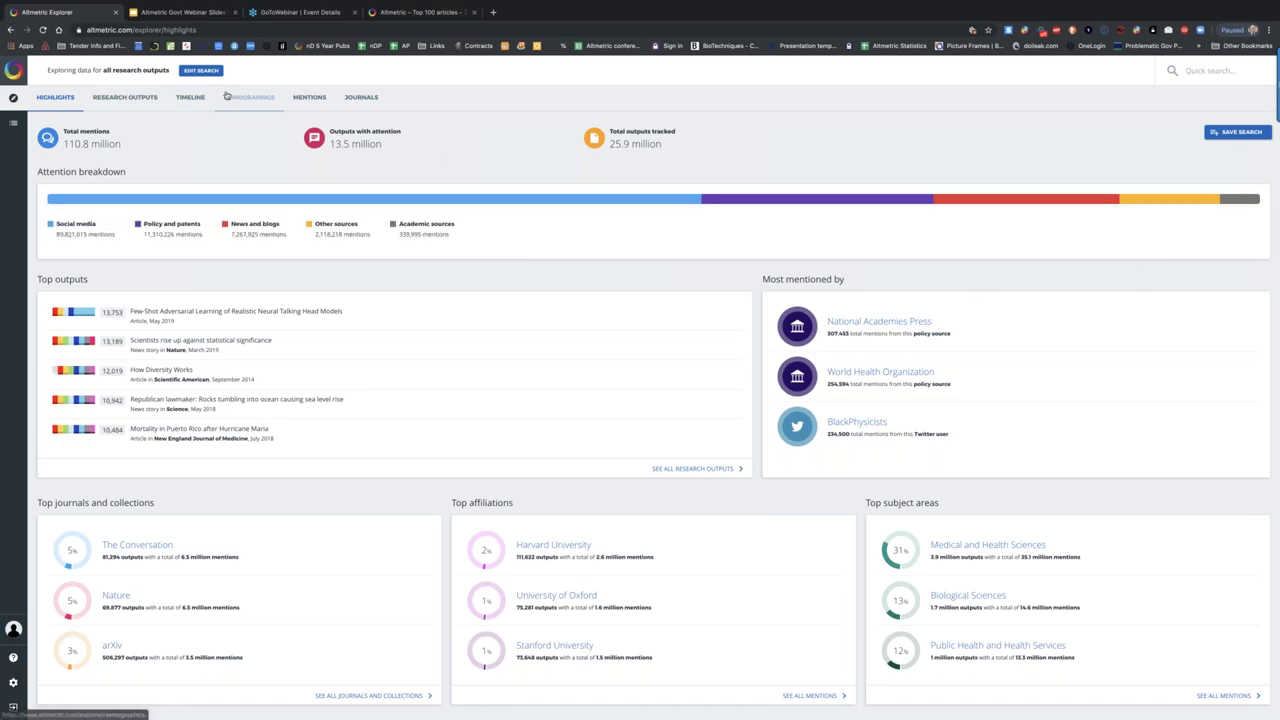
Search all research outputs for those containing the keyword CRISPR.
{"action": "left_click", "coordinate": [1200, 70]}
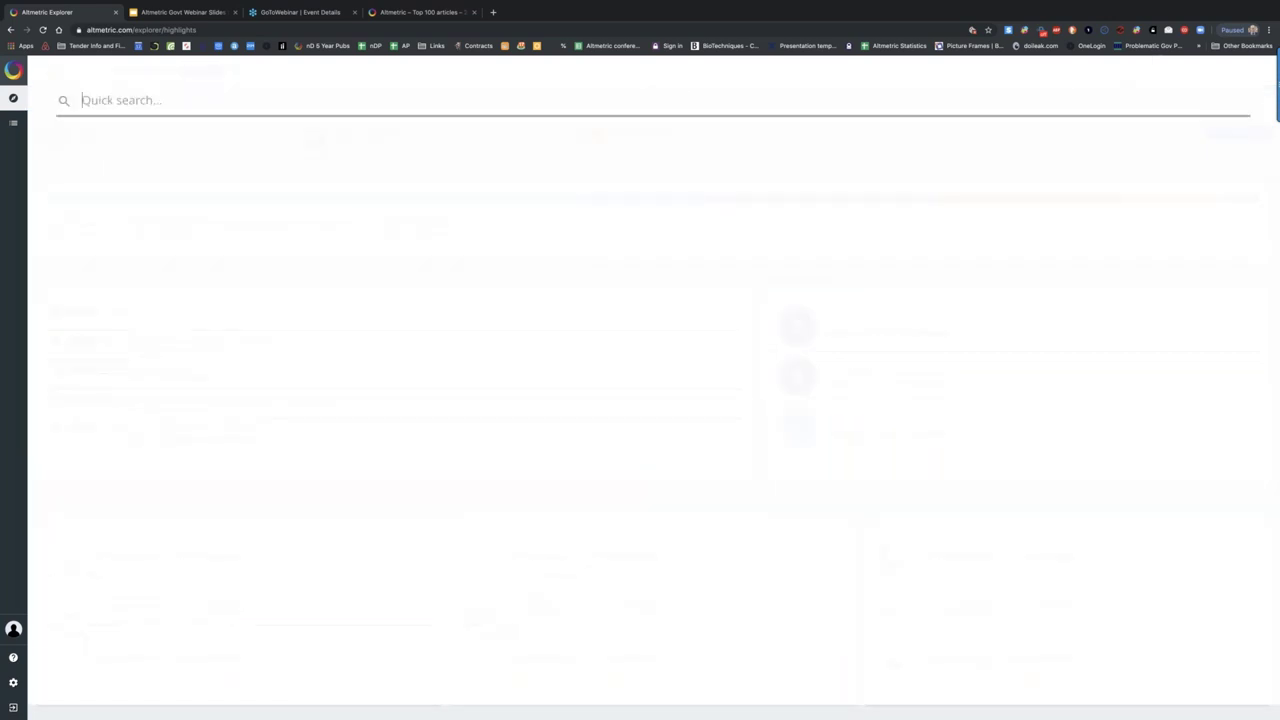
{"action": "type", "text": "CRIASP"}
{"action": "key", "text": "BackSpace"}
{"action": "key", "text": "BackSpace"}
{"action": "key", "text": "BackSpace"}
{"action": "type", "text": "SPR"}
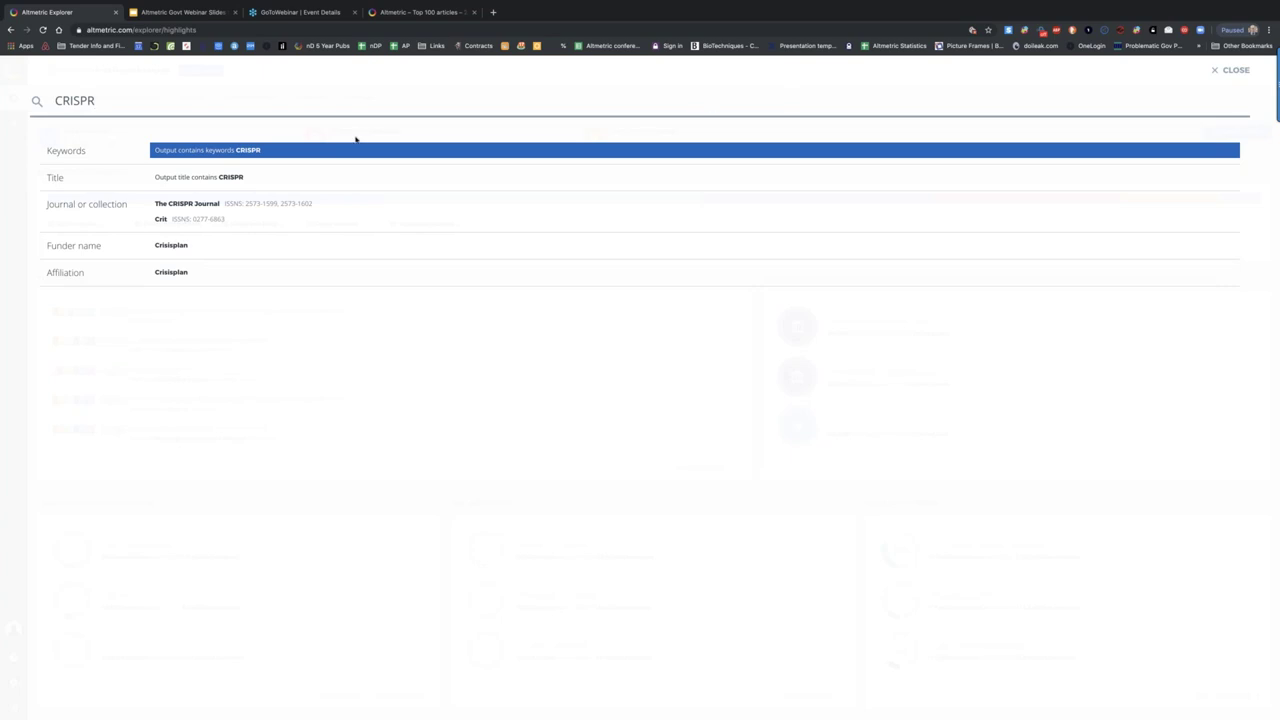
{"action": "left_click", "coordinate": [219, 150]}
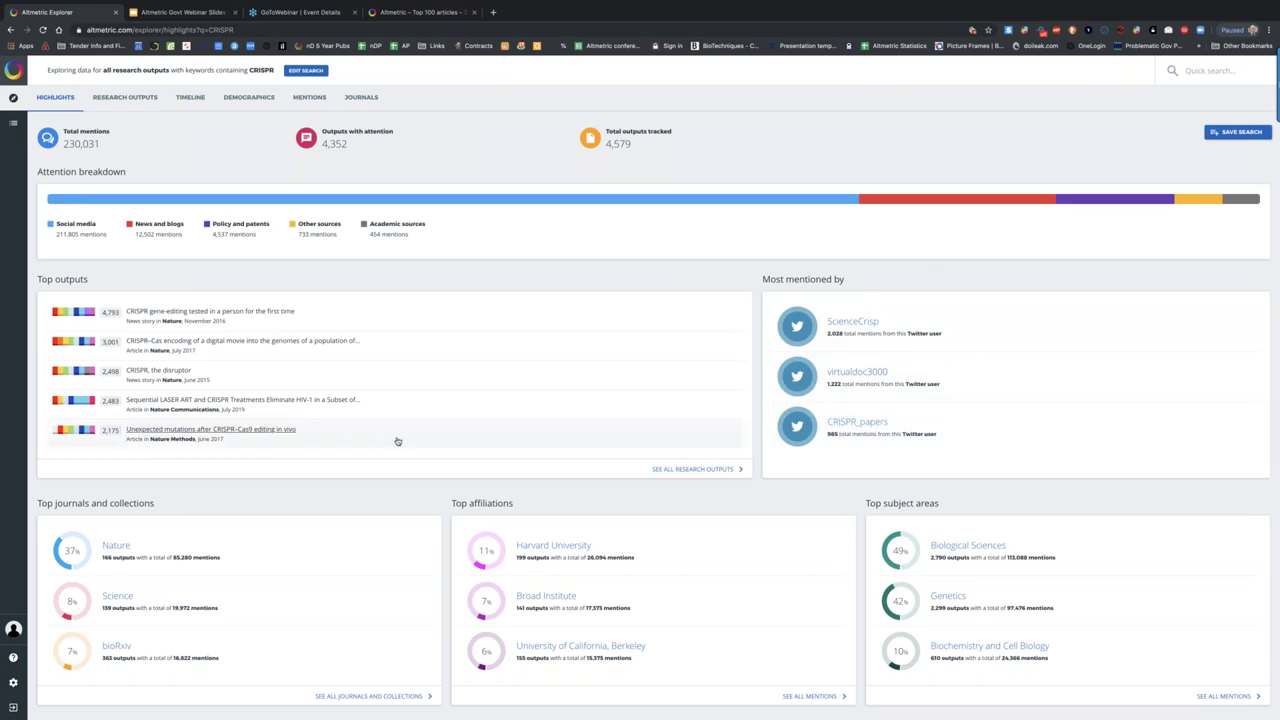
Check the Twitter demographics map of the CRISPR outputs, switch it to news, and open the news mentions from Germany.
{"action": "scroll", "coordinate": [397, 441], "scroll_direction": "down", "scroll_amount": 2}
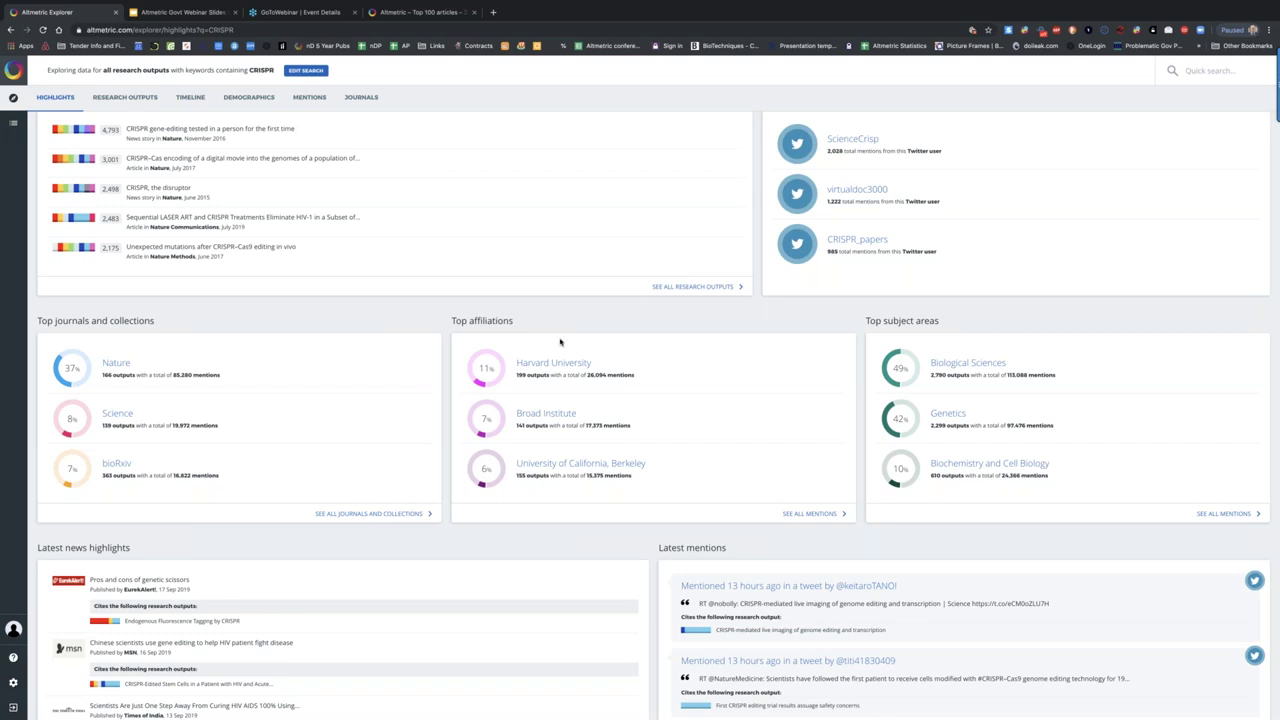
{"action": "scroll", "coordinate": [563, 337], "scroll_direction": "up", "scroll_amount": 2}
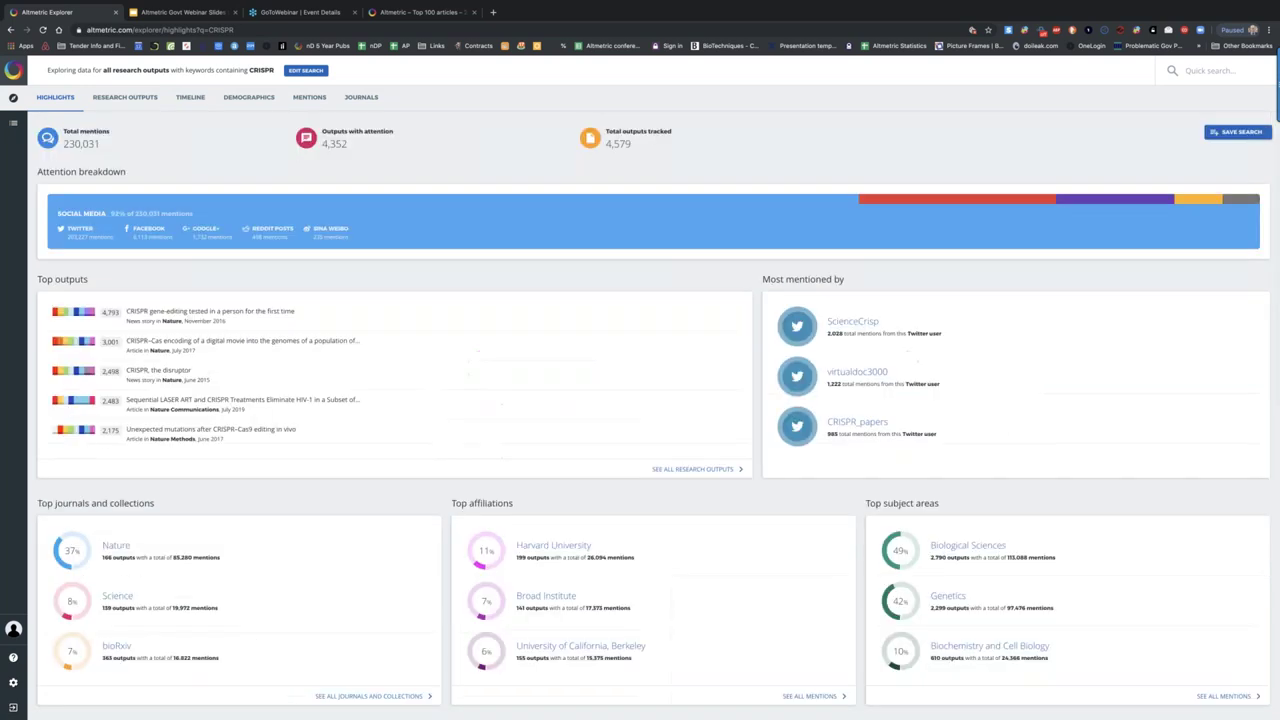
{"action": "left_click", "coordinate": [249, 100]}
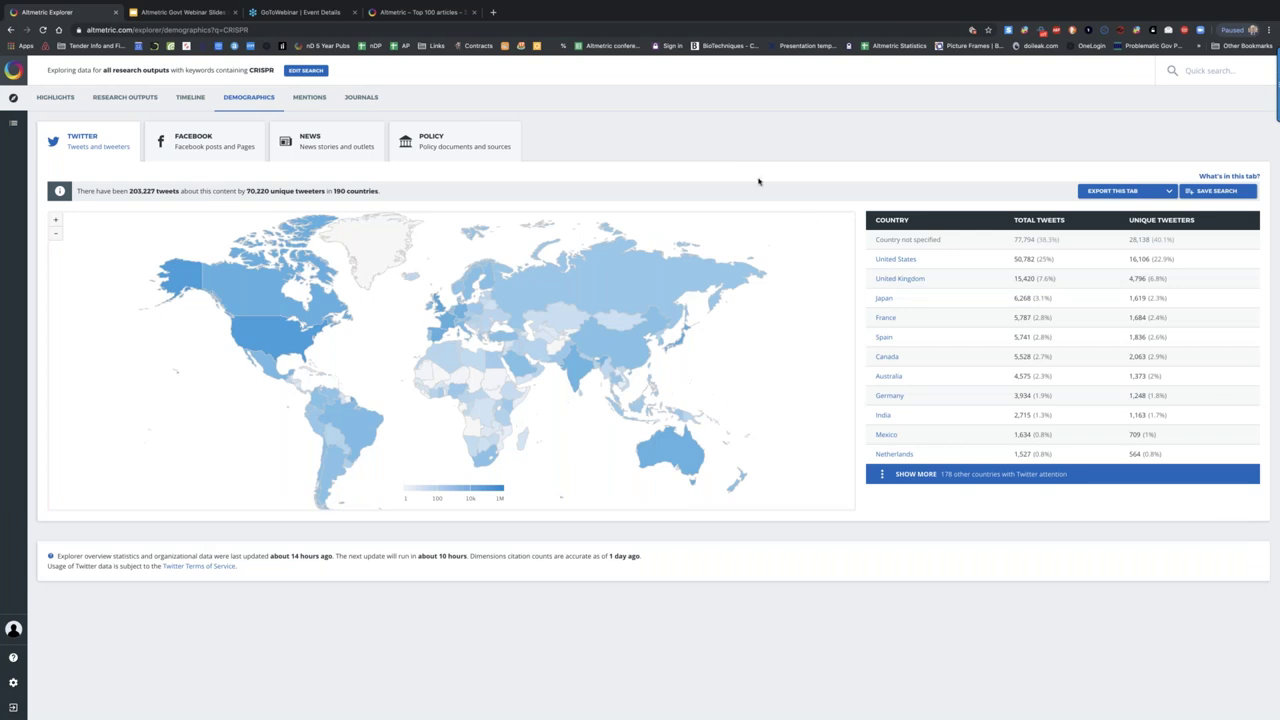
{"action": "mouse_move", "coordinate": [496, 298]}
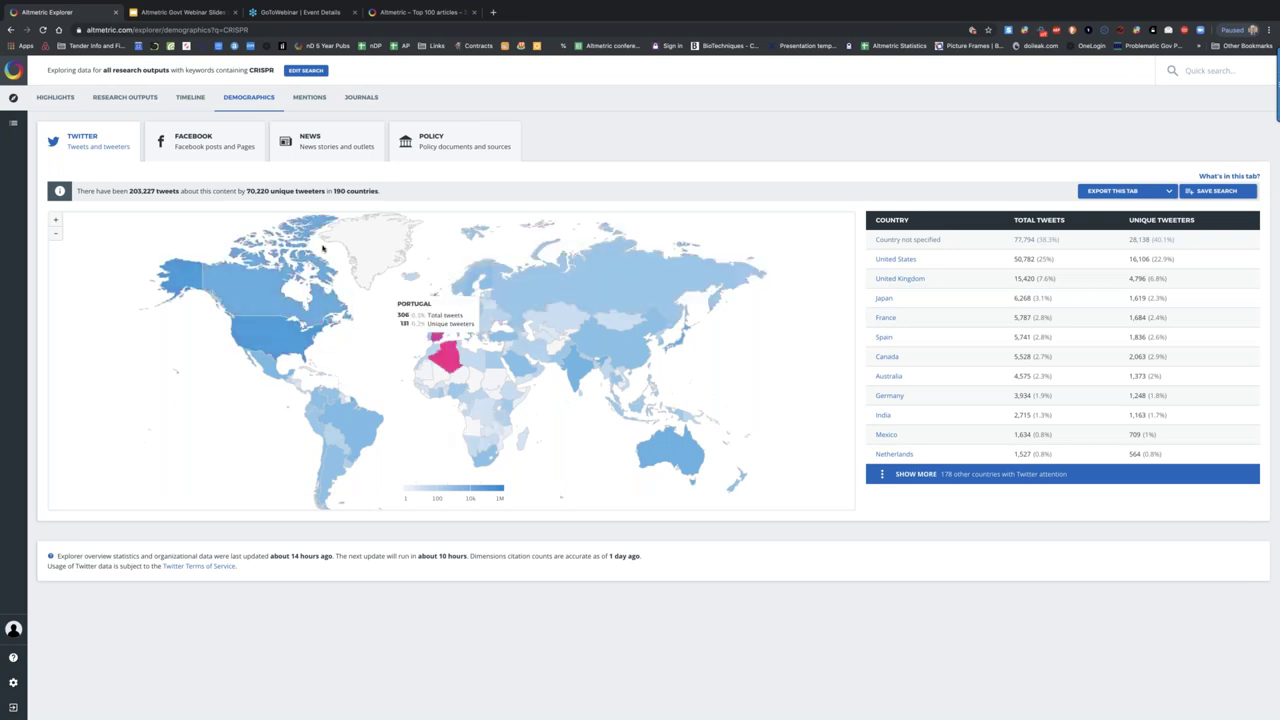
{"action": "left_click", "coordinate": [321, 139]}
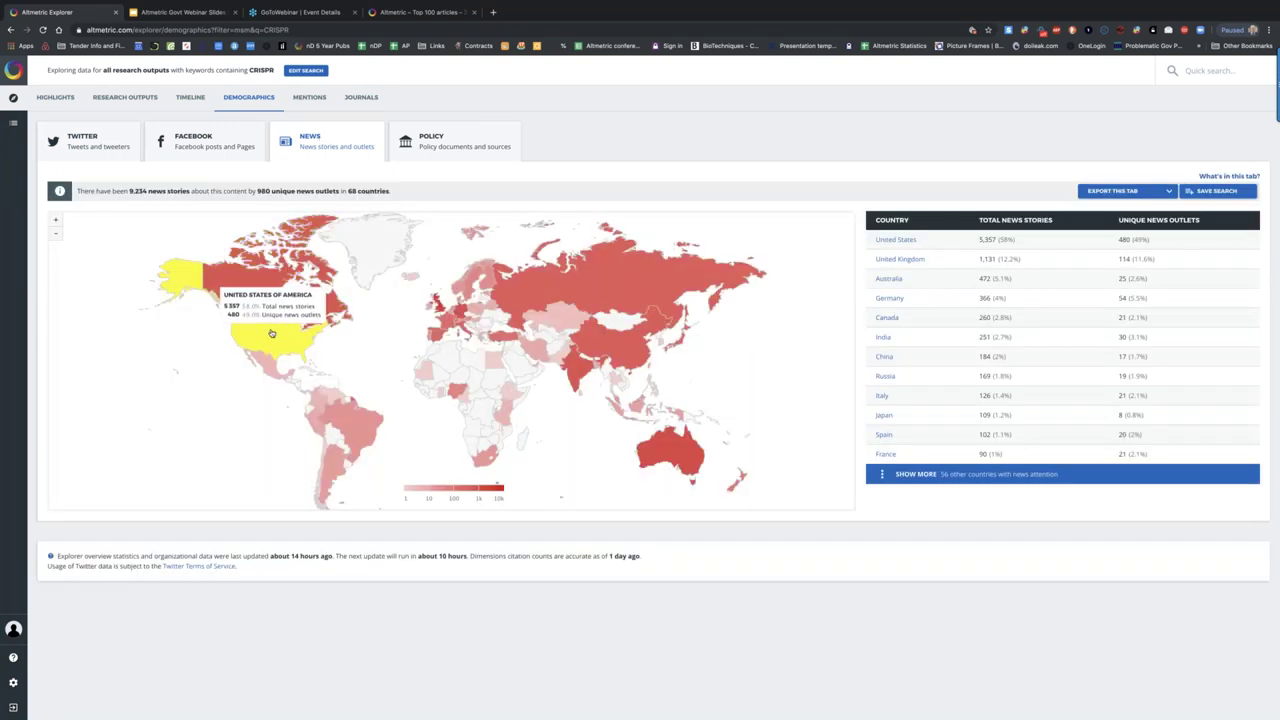
{"action": "left_click", "coordinate": [461, 311]}
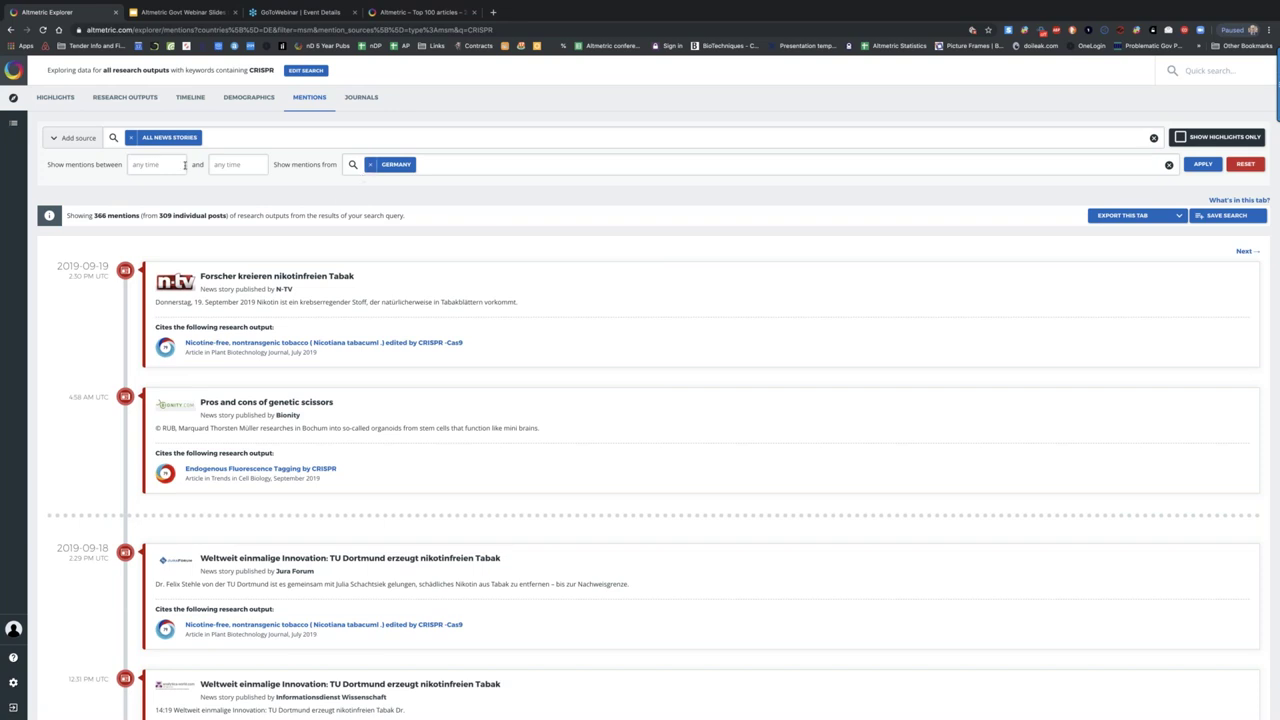
Remove the Germany country filter and the All News Stories source filter from the mentions.
{"action": "left_click", "coordinate": [370, 165]}
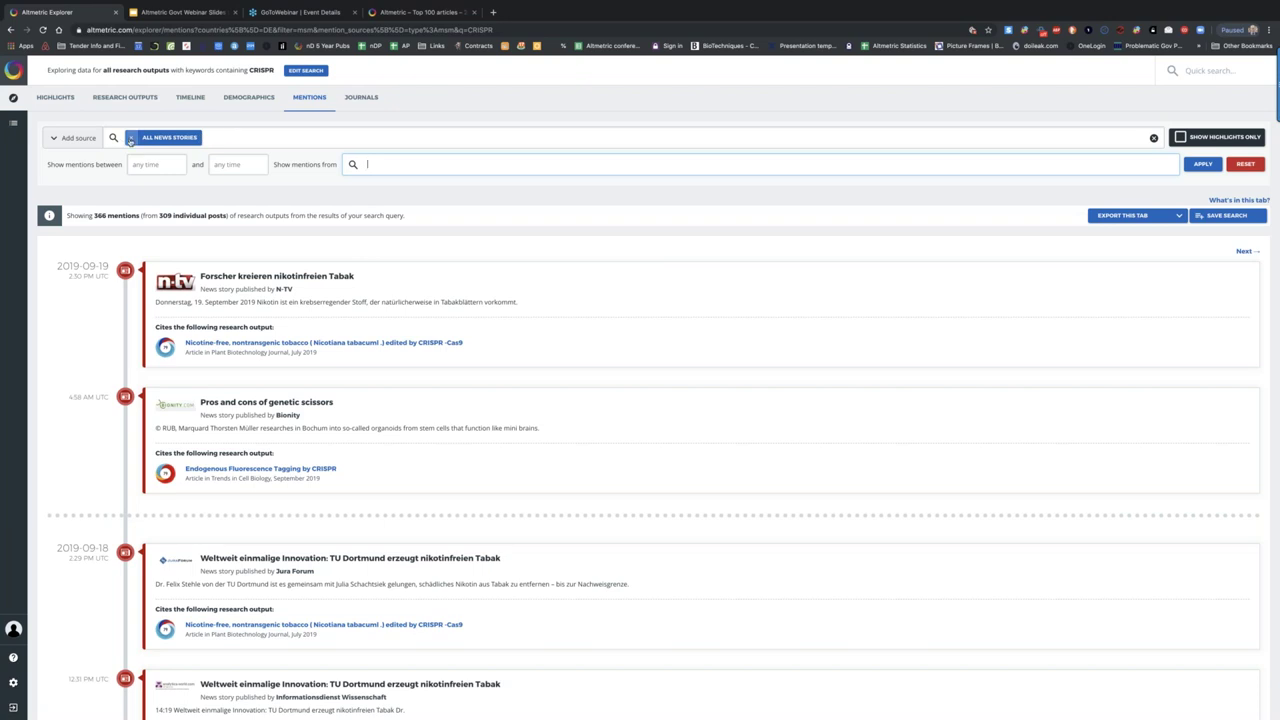
{"action": "left_click", "coordinate": [130, 138]}
{"action": "left_click", "coordinate": [80, 140]}
{"action": "left_click", "coordinate": [166, 139]}
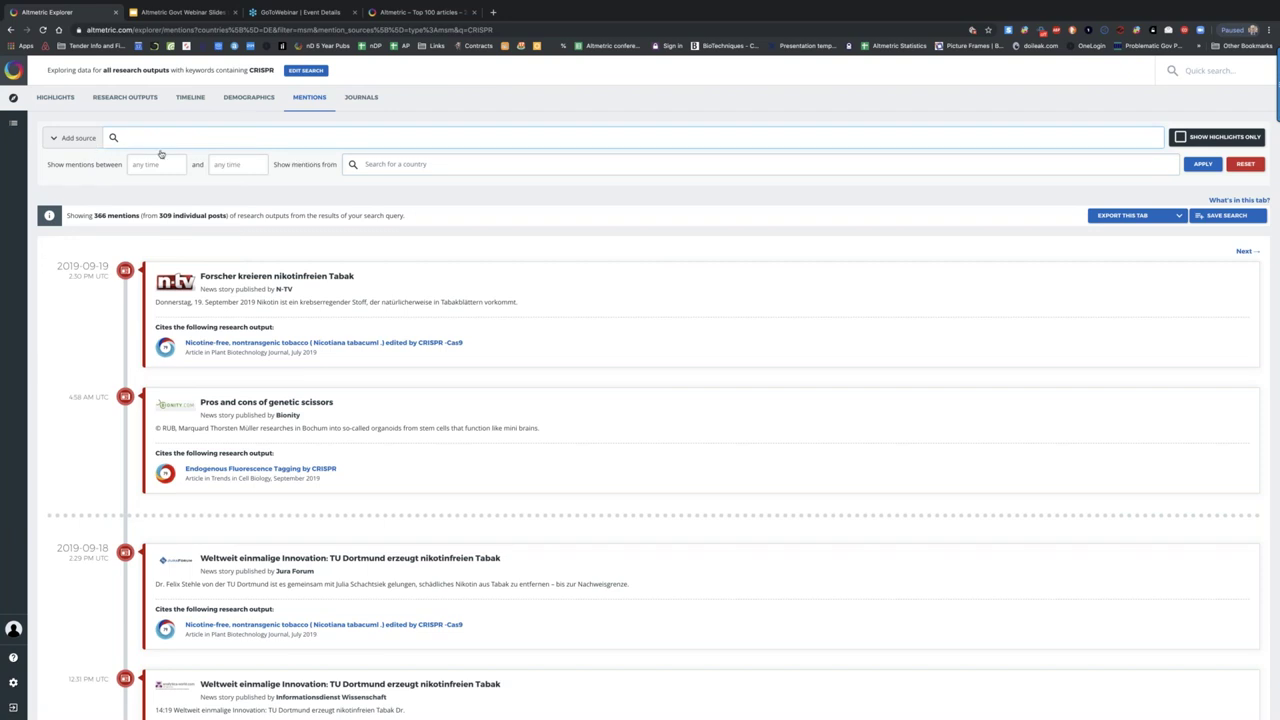
Add Netherlands, Spain, United States and United Kingdom as country filters for the mentions.
{"action": "left_click", "coordinate": [398, 165]}
{"action": "type", "text": "netherla"}
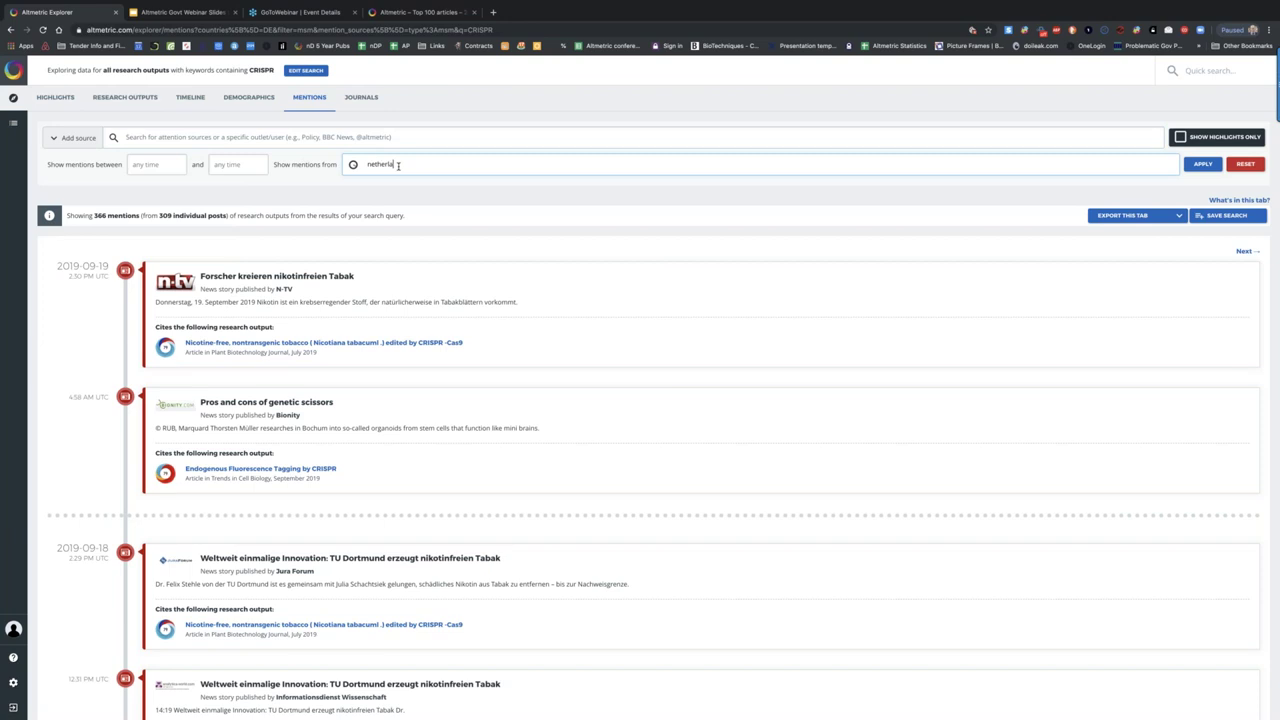
{"action": "type", "text": "nd"}
{"action": "left_click", "coordinate": [465, 190]}
{"action": "type", "text": "spain"}
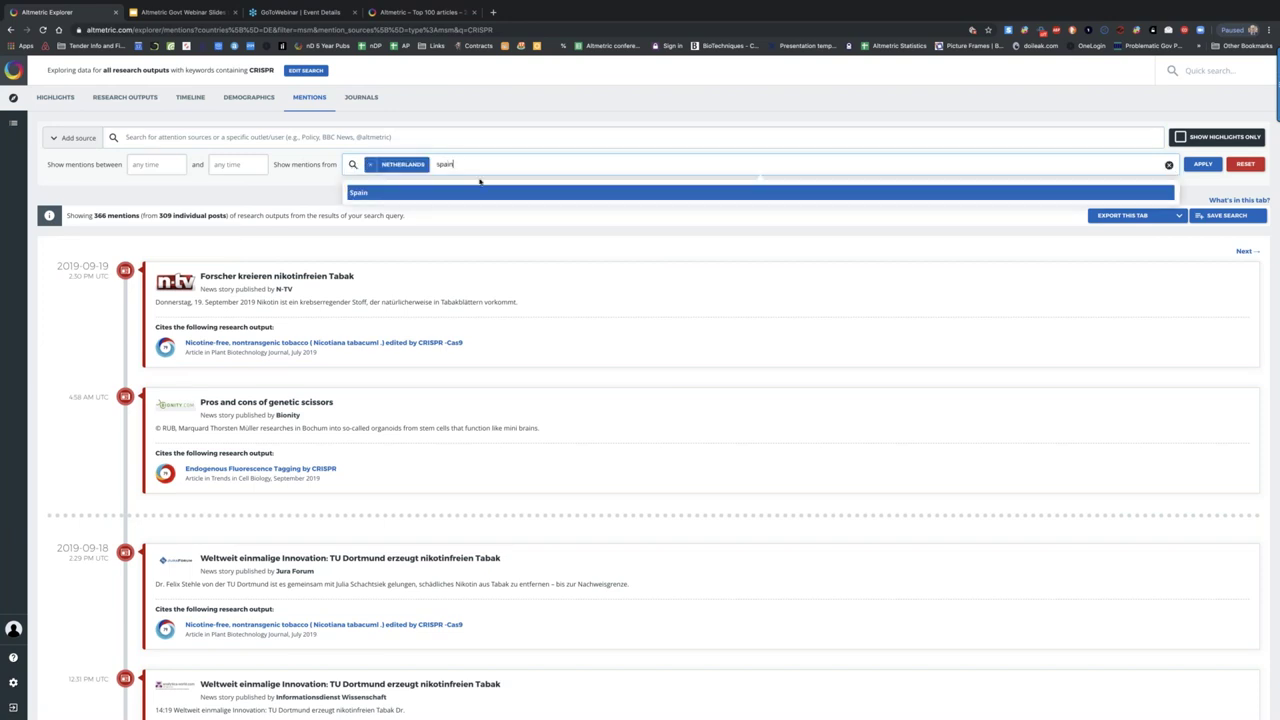
{"action": "key", "text": "Return"}
{"action": "type", "text": "united"}
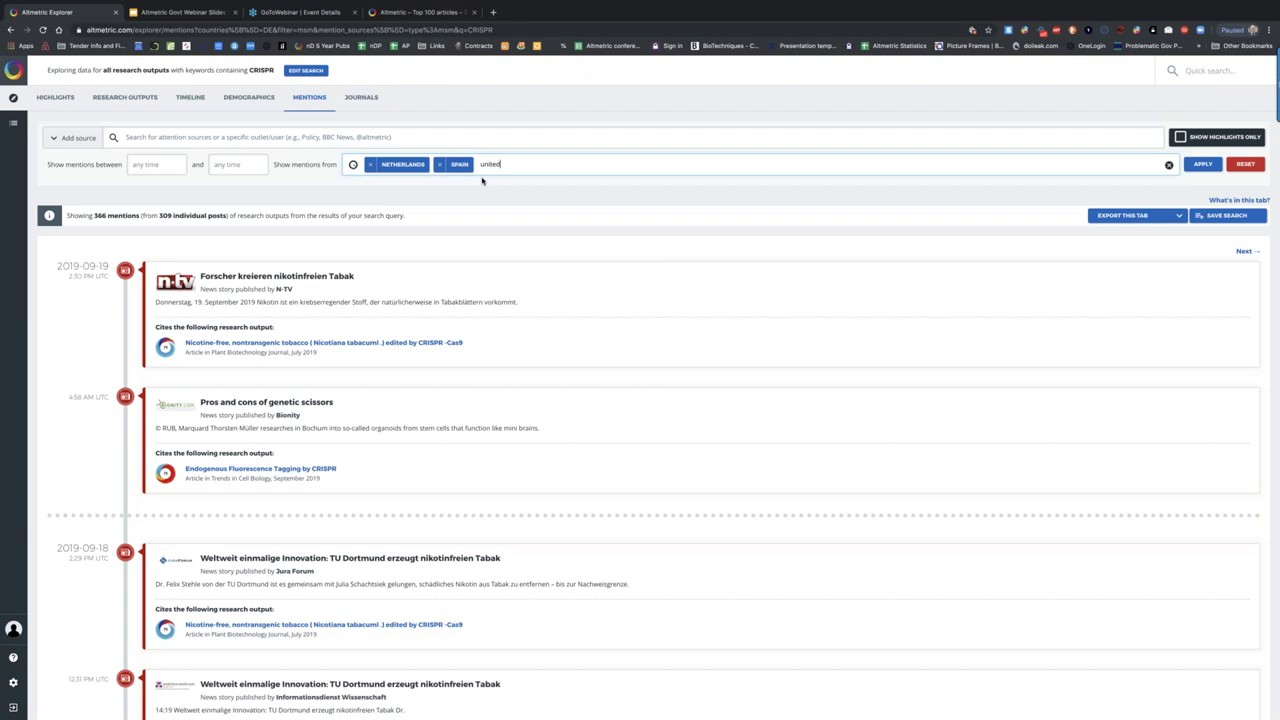
{"action": "left_click", "coordinate": [399, 240]}
{"action": "type", "text": "united king"}
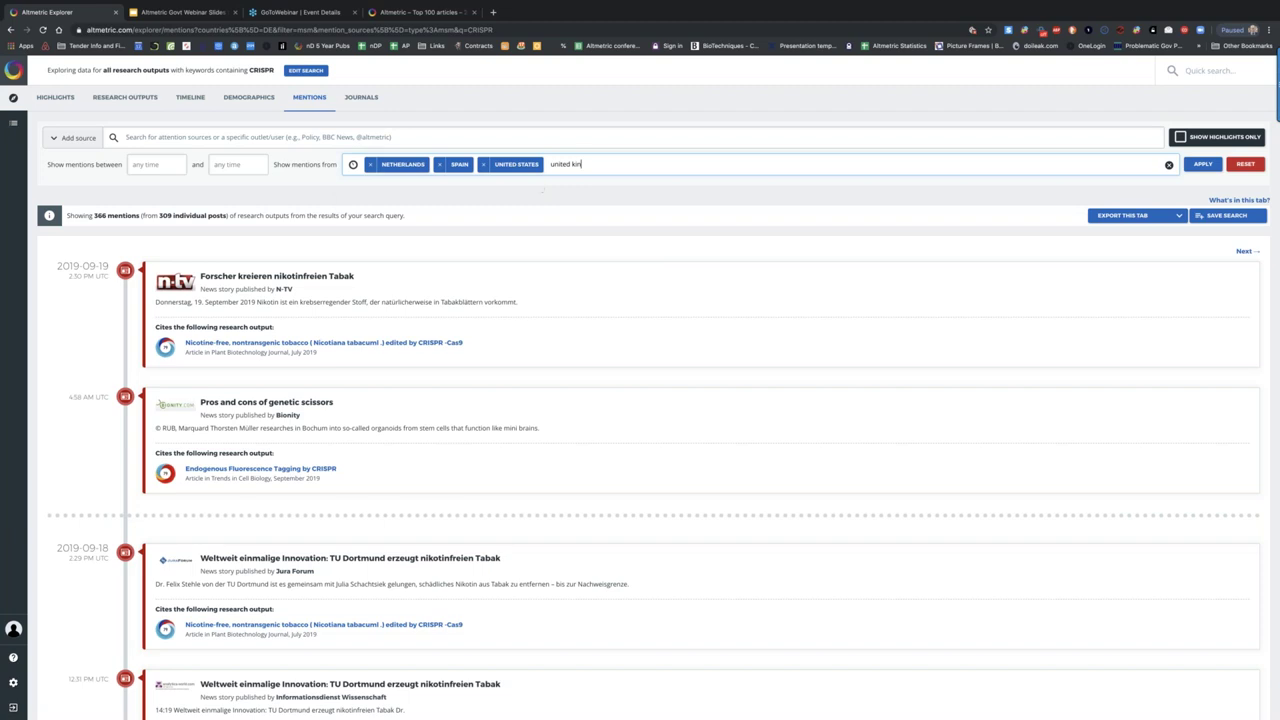
{"action": "left_click", "coordinate": [524, 190]}
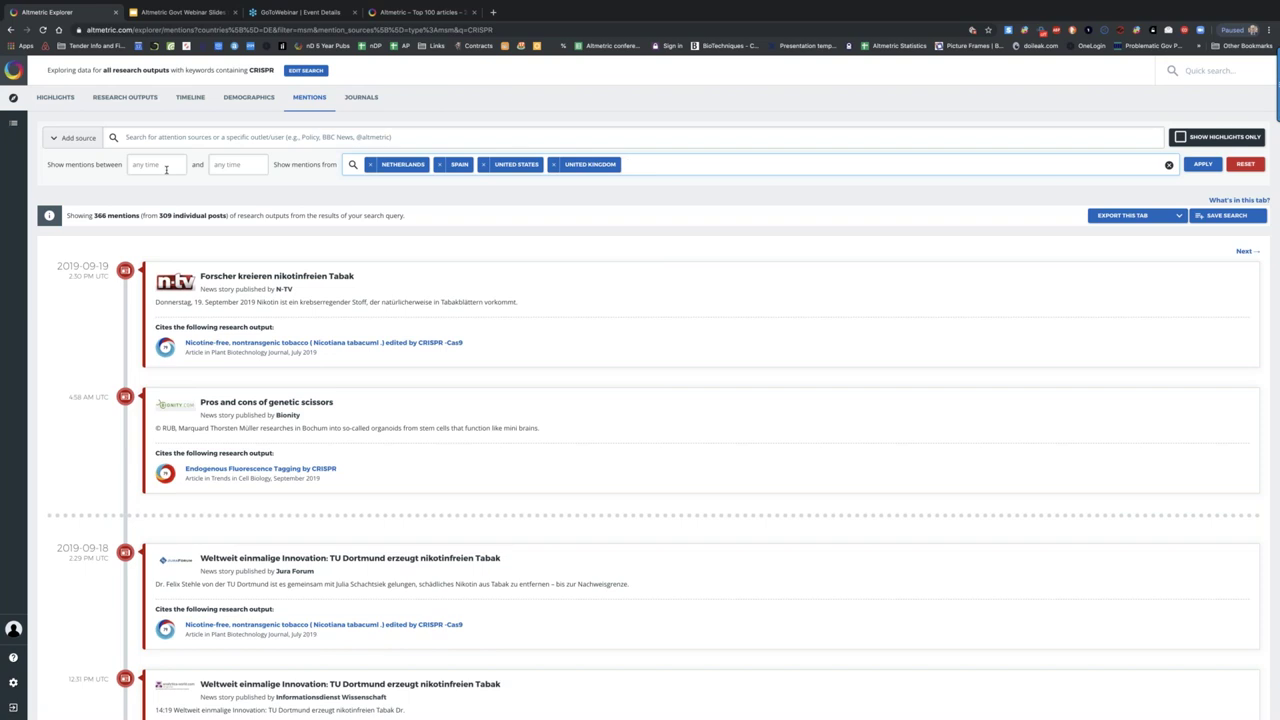
Set the mention date range from 2016-04-01 to 2019-09-20 and apply the filters.
{"action": "left_click", "coordinate": [162, 165]}
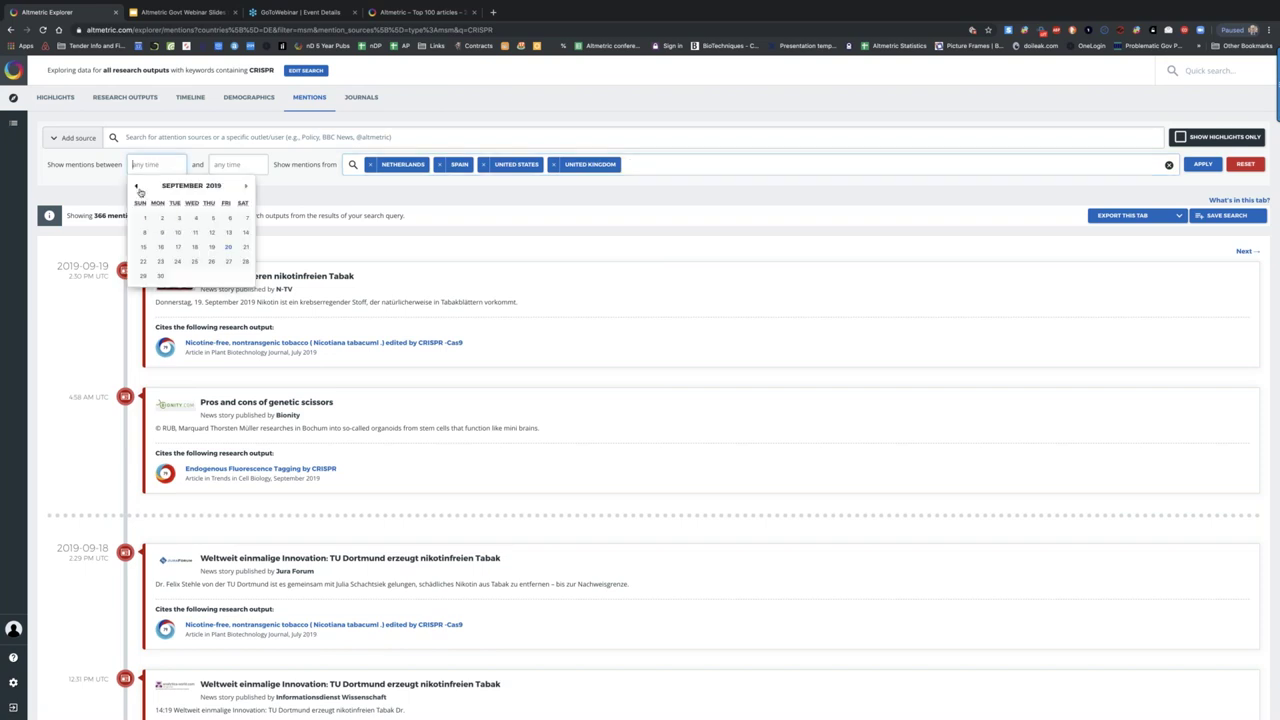
{"action": "left_click", "coordinate": [214, 191]}
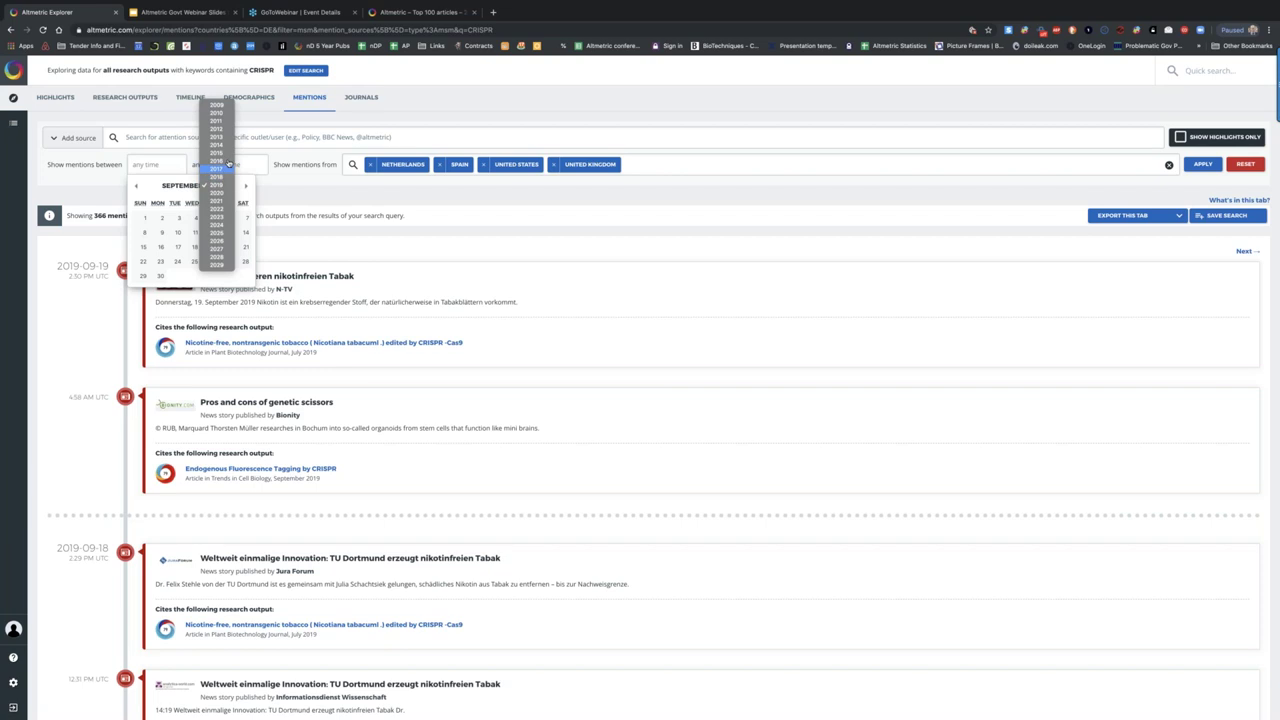
{"action": "left_click", "coordinate": [224, 163]}
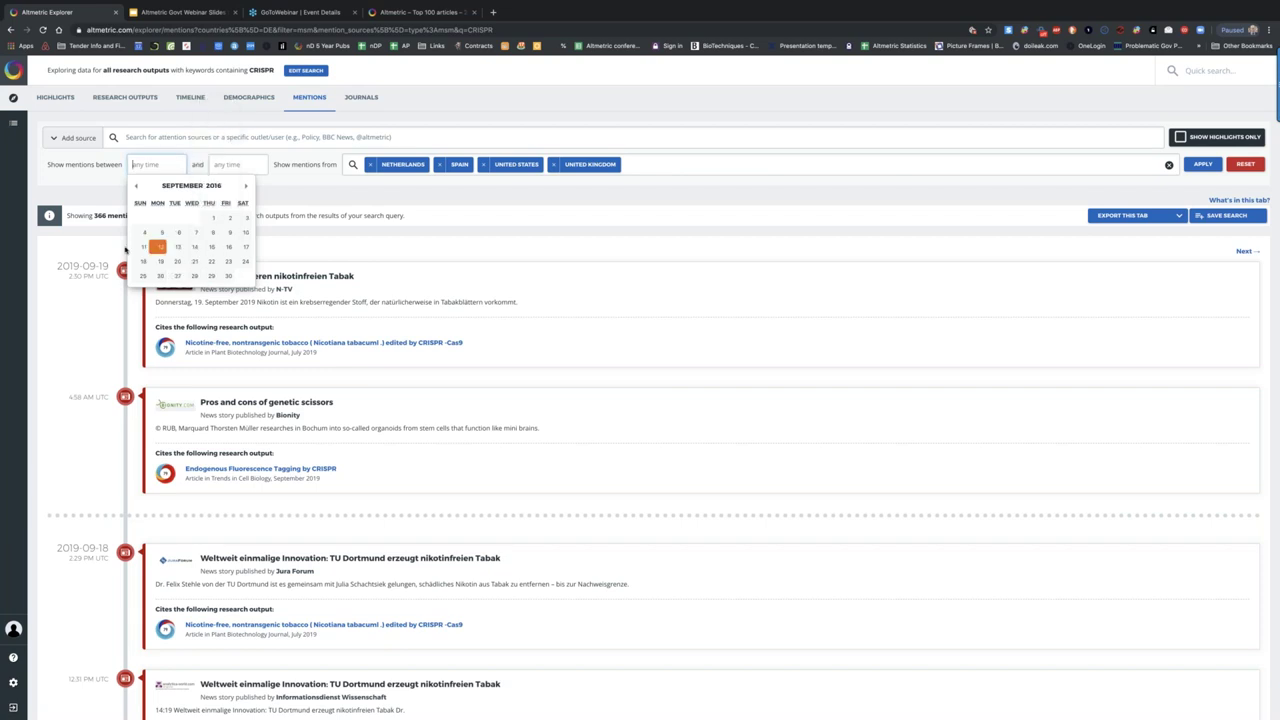
{"action": "left_click", "coordinate": [180, 185]}
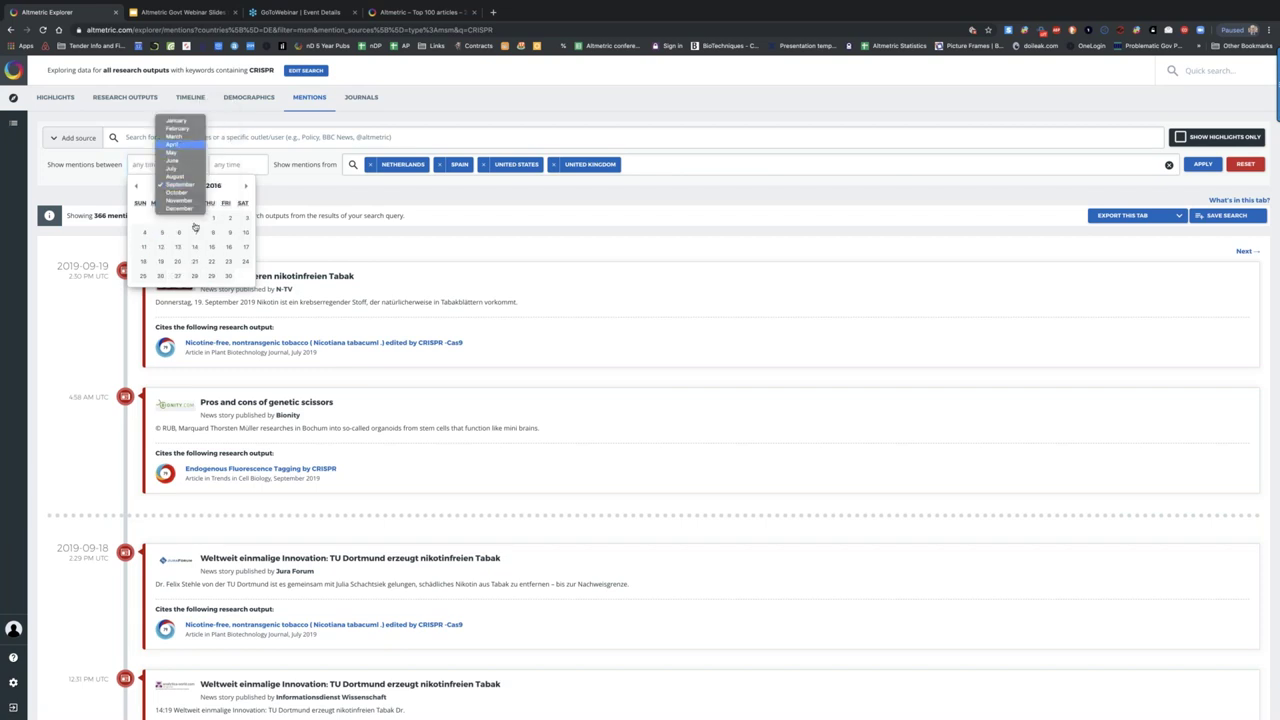
{"action": "left_click", "coordinate": [177, 144]}
{"action": "left_click", "coordinate": [228, 218]}
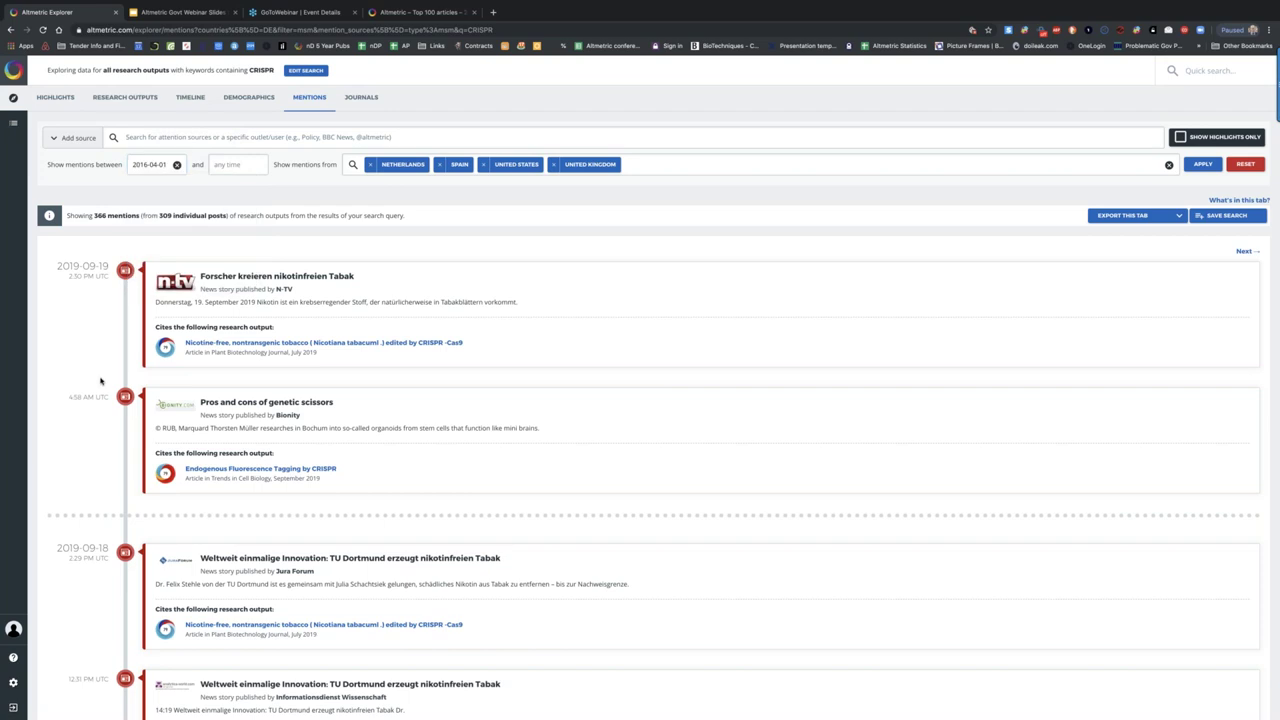
{"action": "left_click", "coordinate": [244, 165]}
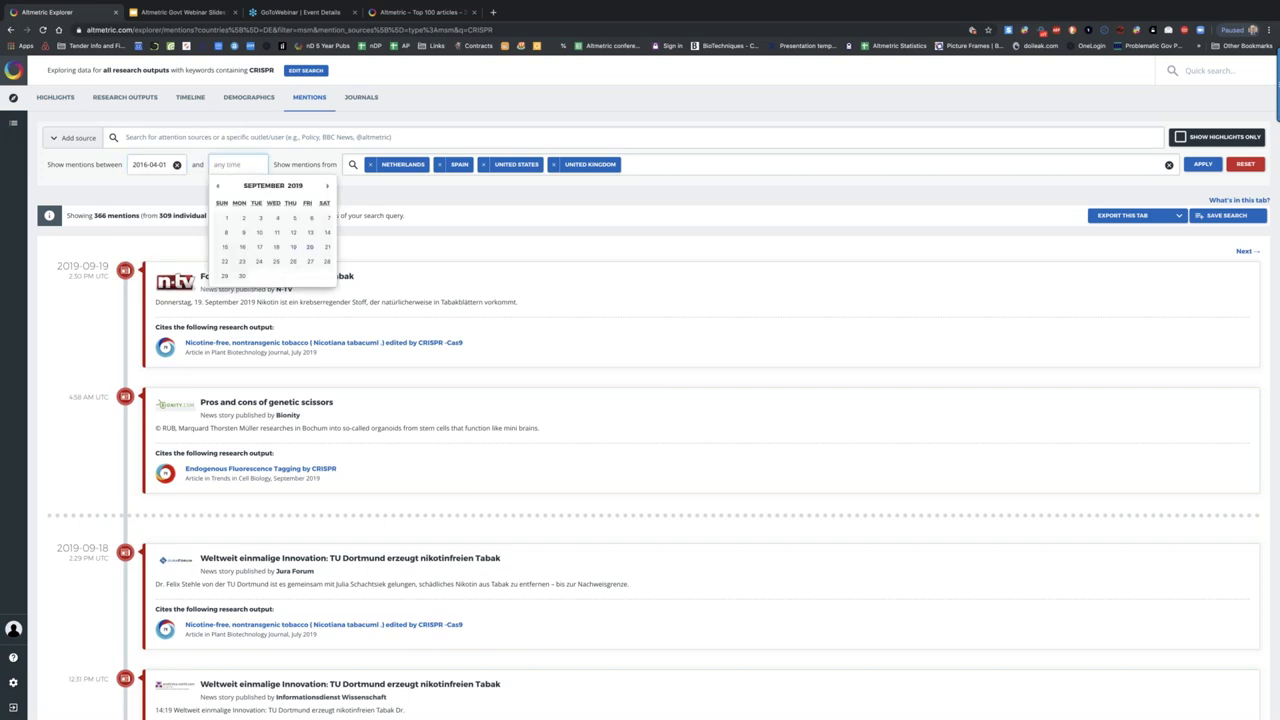
{"action": "left_click", "coordinate": [322, 245]}
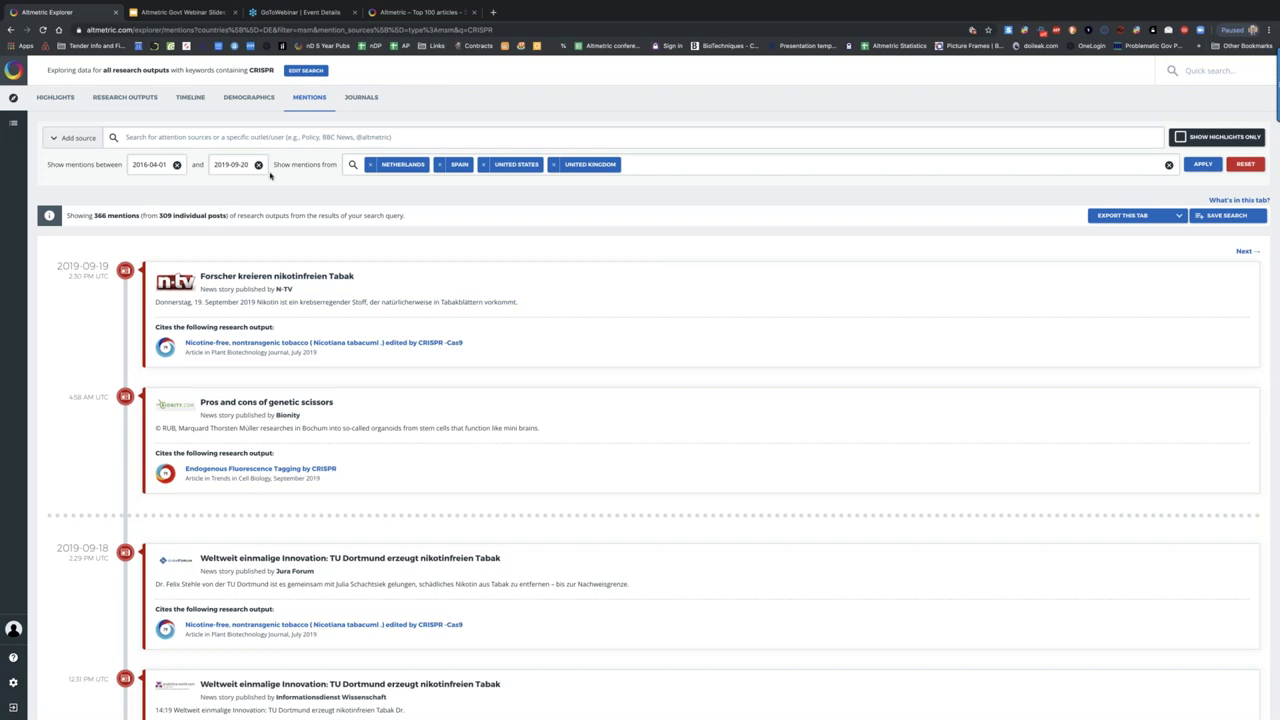
{"action": "left_click", "coordinate": [1199, 166]}
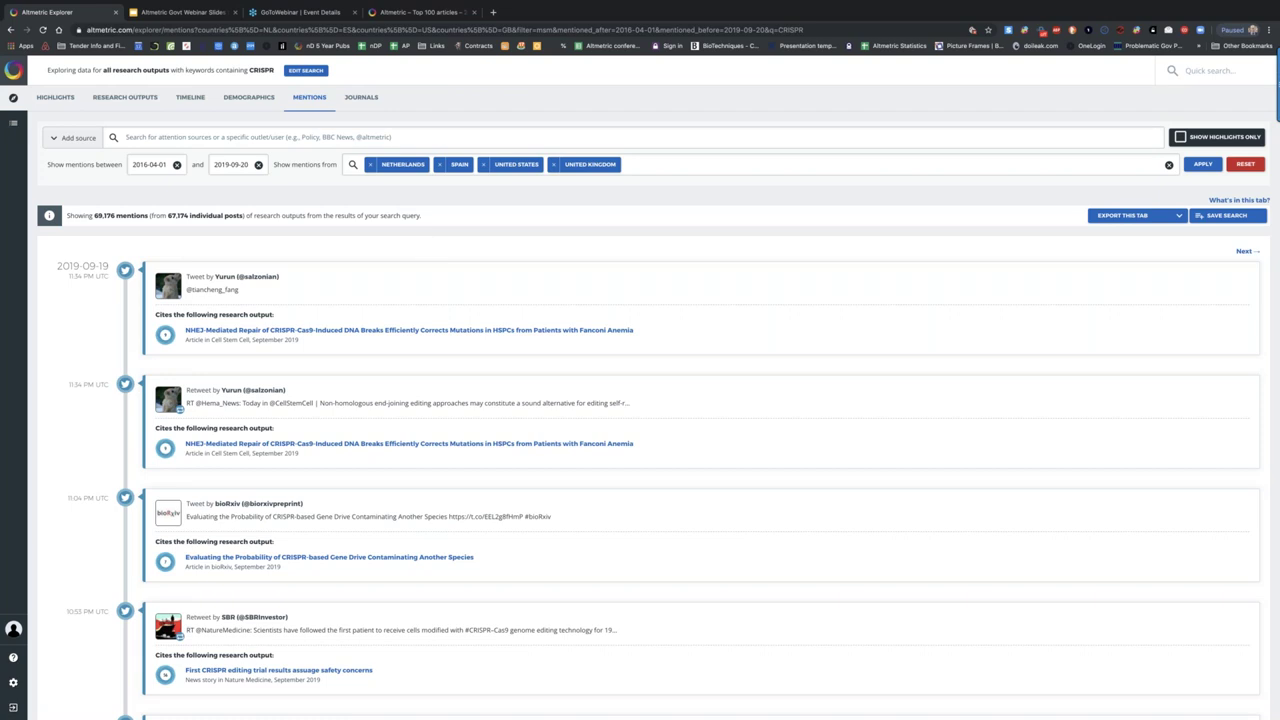
Look through the filtered CRISPR mentions, save the search, and open the list of saved searches.
{"action": "scroll", "coordinate": [640, 420], "scroll_direction": "down", "scroll_amount": 15}
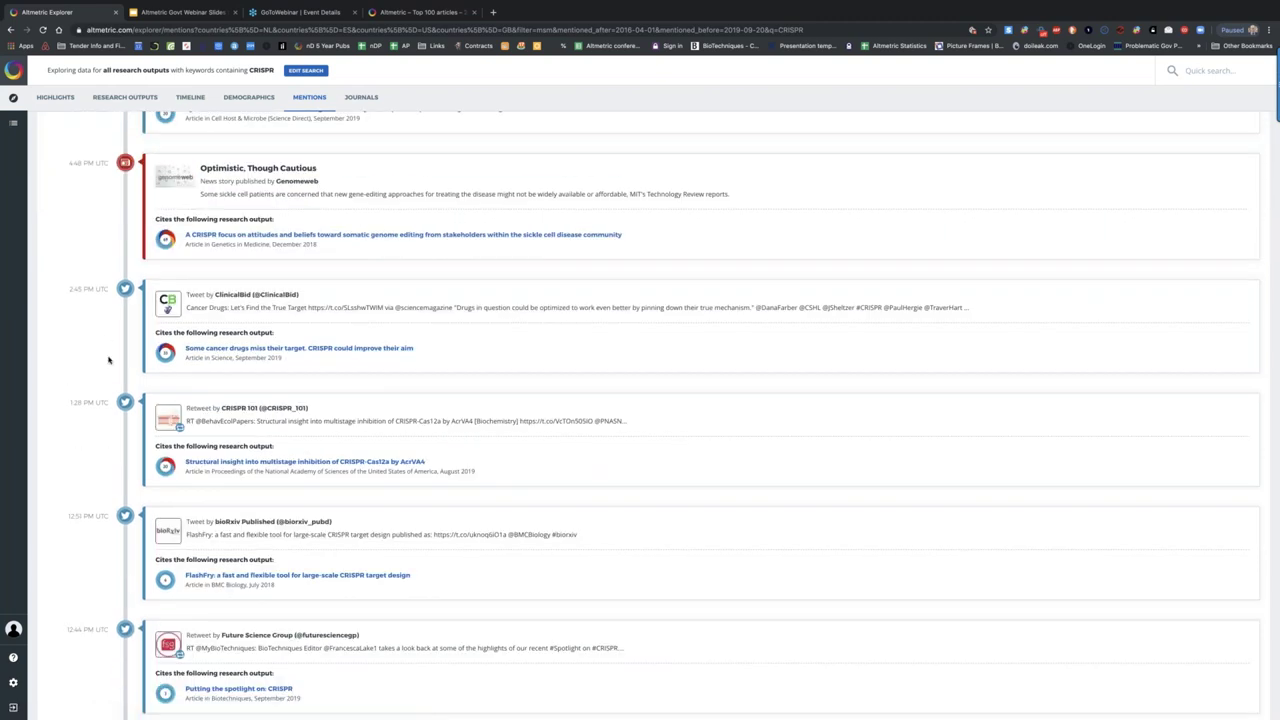
{"action": "scroll", "coordinate": [109, 360], "scroll_direction": "down", "scroll_amount": 20}
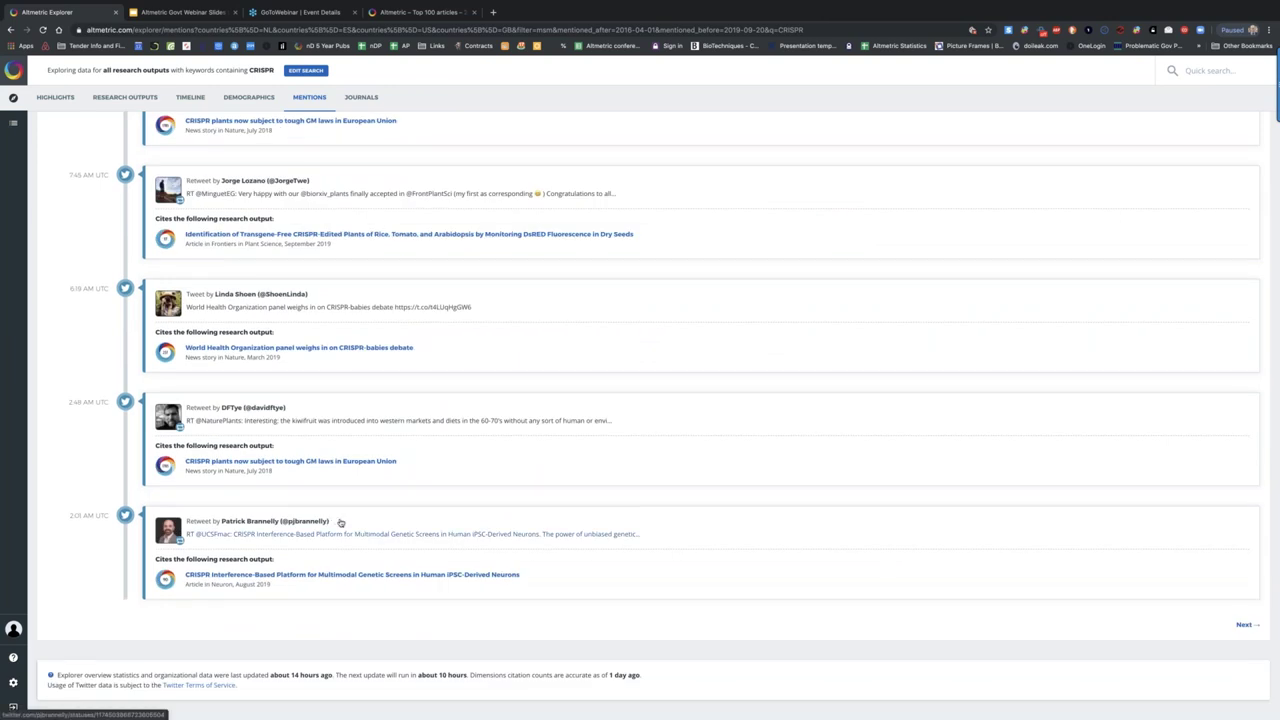
{"action": "scroll", "coordinate": [340, 522], "scroll_direction": "up", "scroll_amount": 20}
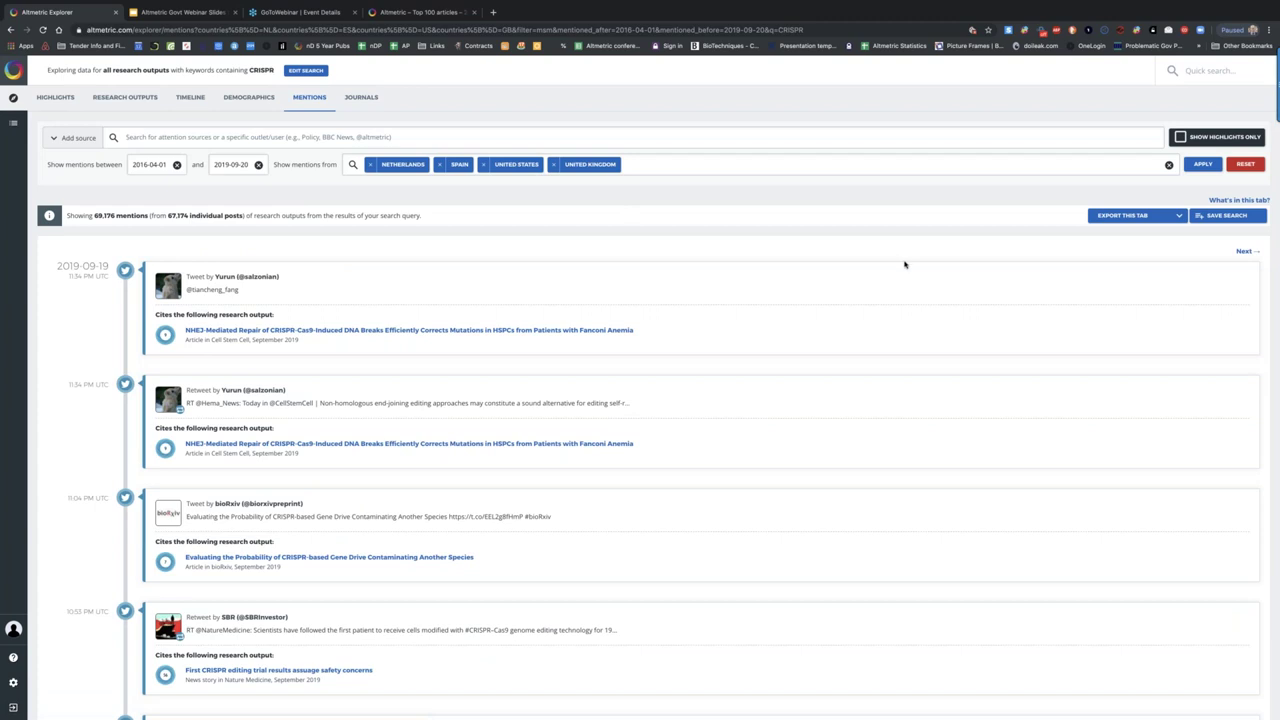
{"action": "left_click", "coordinate": [1226, 216]}
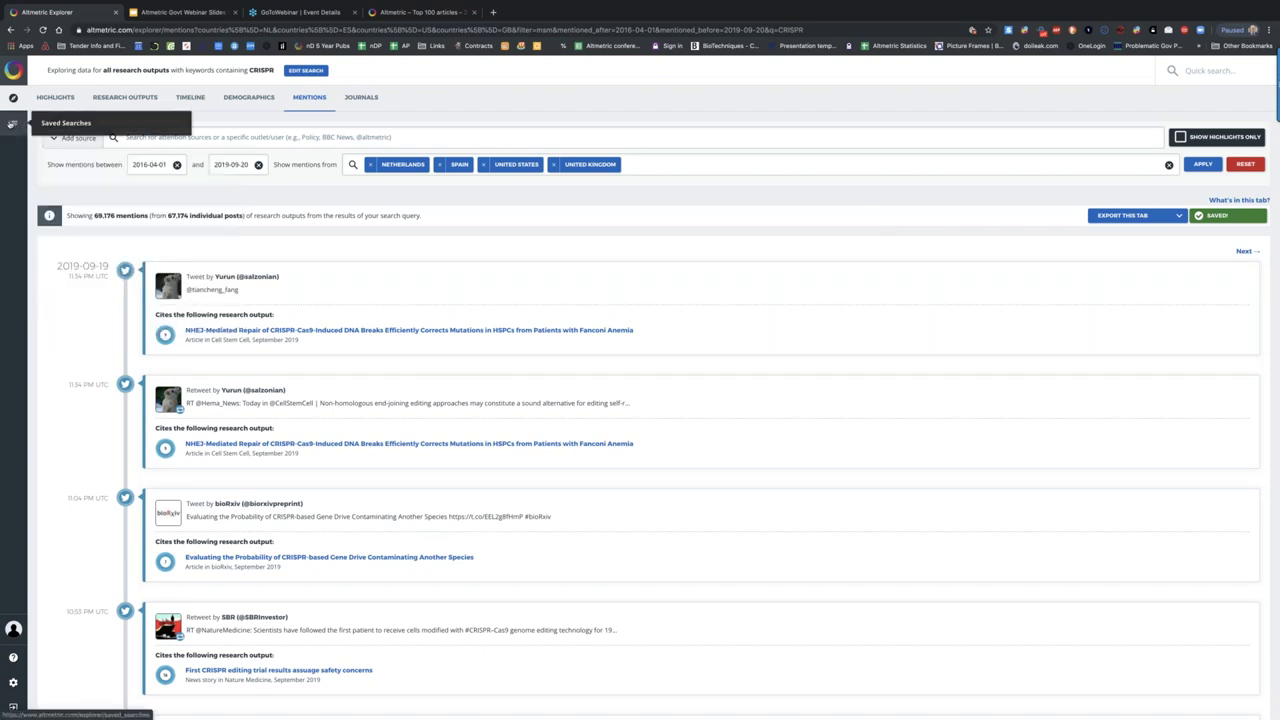
{"action": "left_click", "coordinate": [12, 123]}
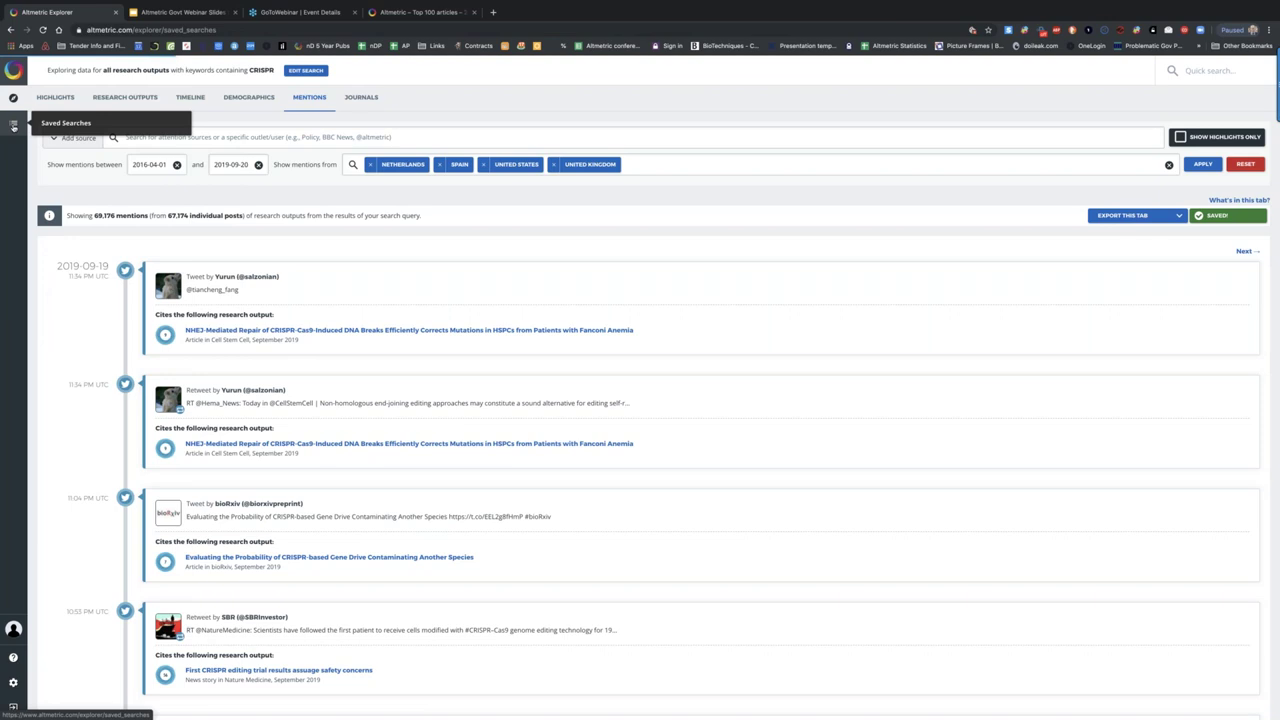
{"action": "scroll", "coordinate": [331, 297], "scroll_direction": "down", "scroll_amount": 10}
{"action": "scroll", "coordinate": [331, 299], "scroll_direction": "down", "scroll_amount": 15}
{"action": "scroll", "coordinate": [316, 303], "scroll_direction": "up", "scroll_amount": 20}
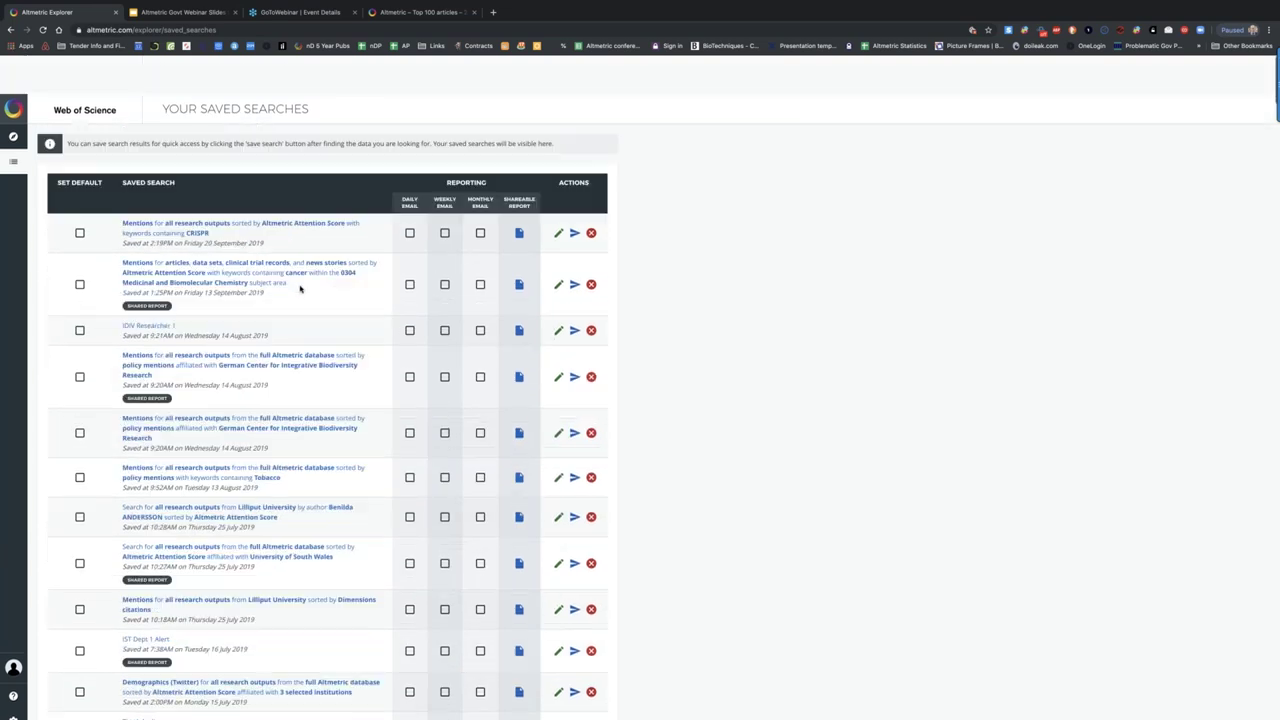
{"action": "scroll", "coordinate": [400, 255], "scroll_direction": "down", "scroll_amount": 1}
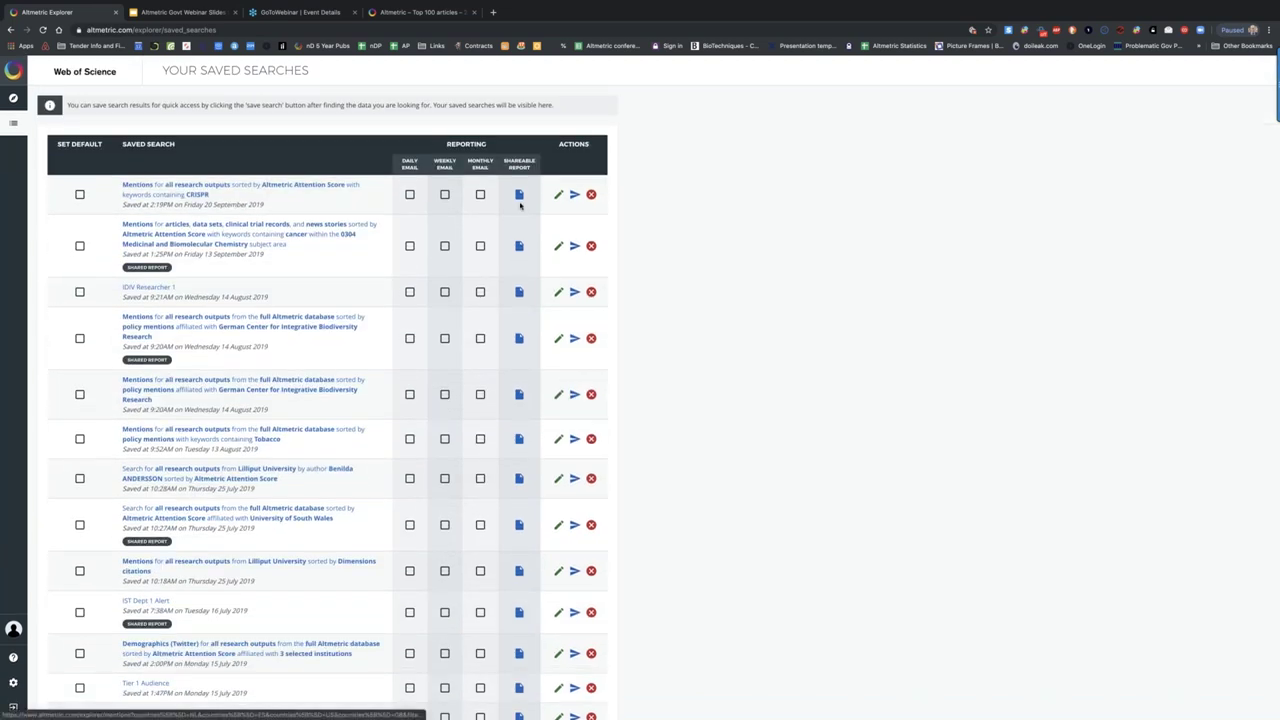
Rename the newest saved search to "CRISPR Audience 2019 (NL, USA etc)".
{"action": "left_click", "coordinate": [558, 194]}
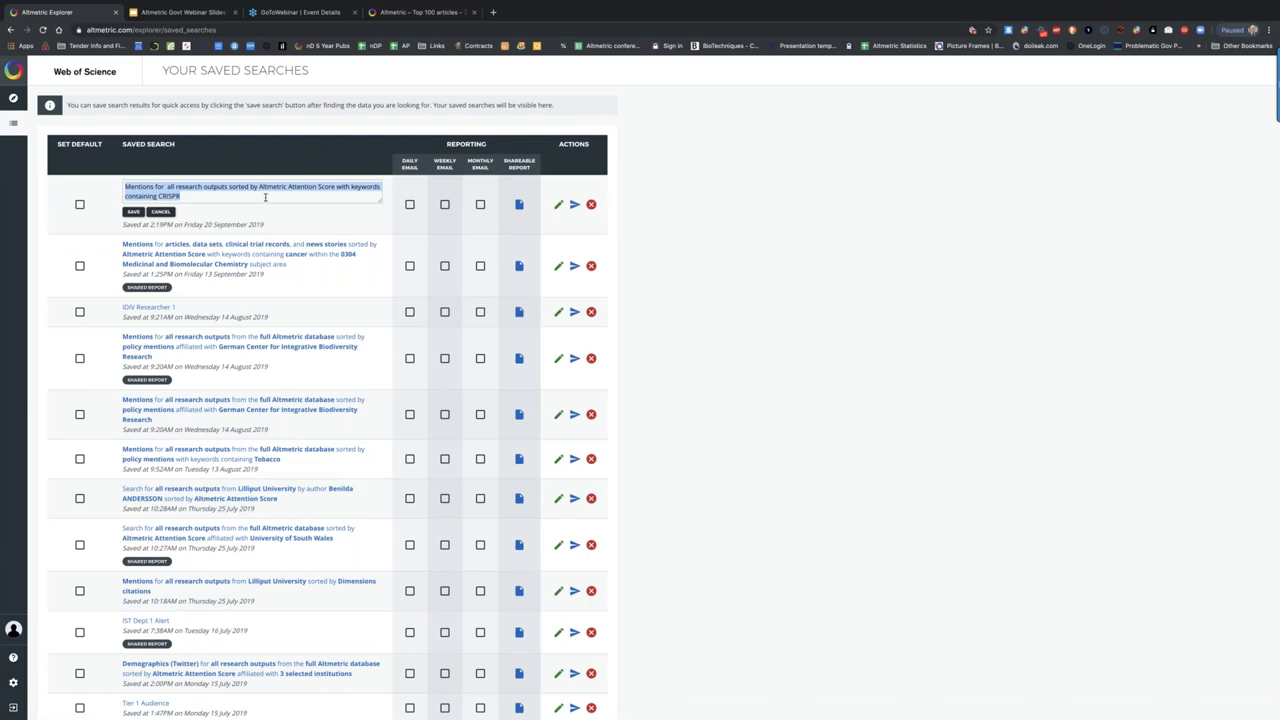
{"action": "type", "text": "CRIPR"}
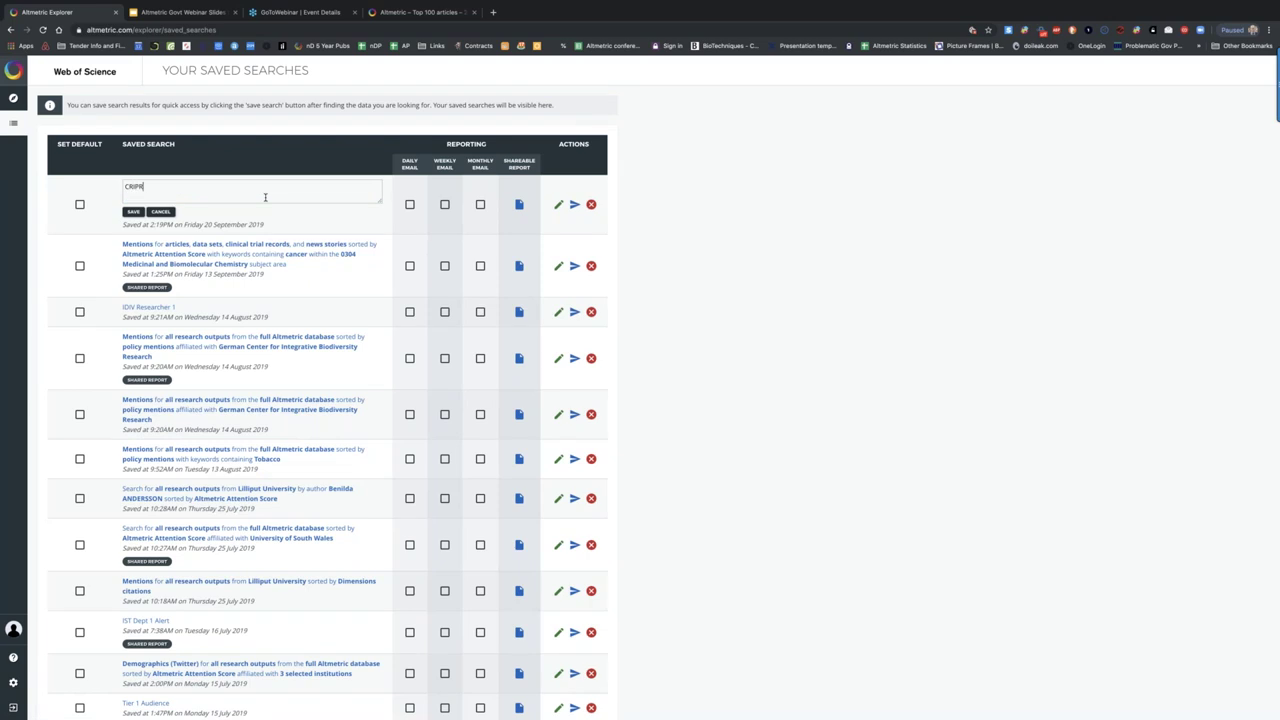
{"action": "key", "text": "BackSpace"}
{"action": "key", "text": "BackSpace"}
{"action": "type", "text": "SPR Audience 2019 (NKL"}
{"action": "key", "text": "BackSpace"}
{"action": "key", "text": "BackSpace"}
{"action": "type", "text": "L, I"}
{"action": "type", "text": "USA etc"}
{"action": "key", "text": "Return"}
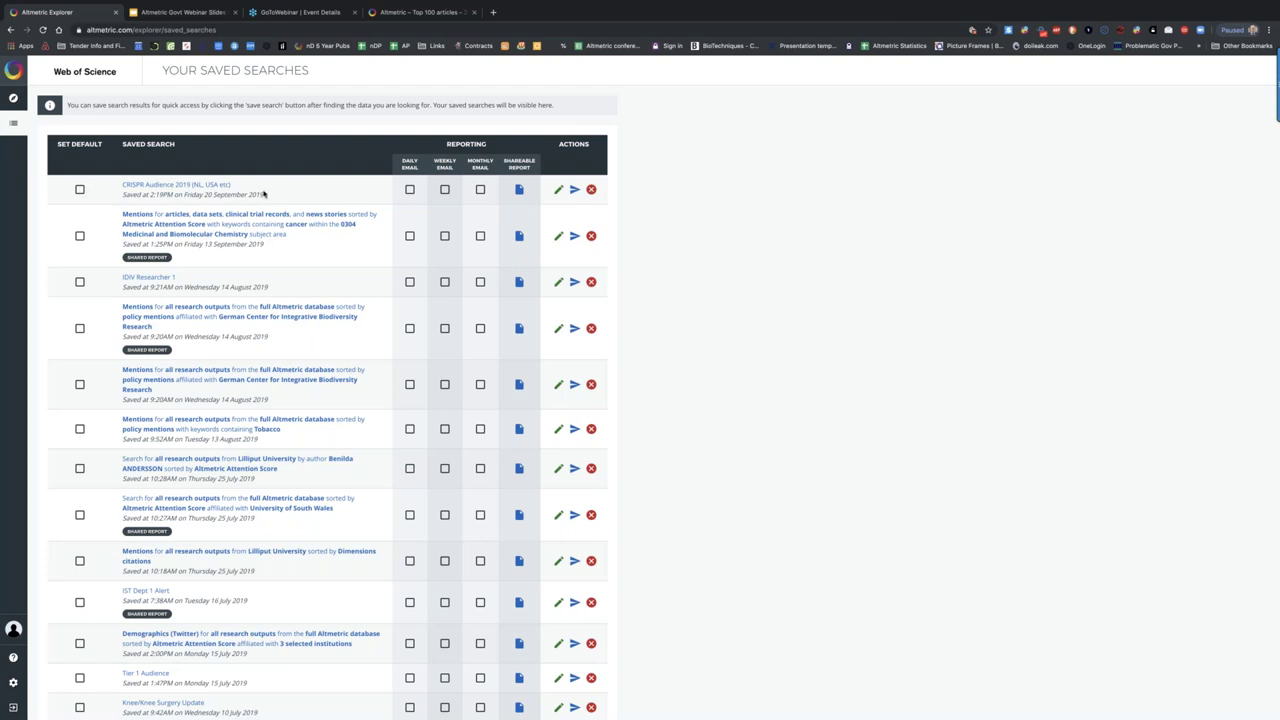
Try the daily, weekly and monthly email report options for the CRISPR Audience 2019 saved search.
{"action": "left_click", "coordinate": [410, 190]}
{"action": "left_click", "coordinate": [442, 192]}
{"action": "left_click", "coordinate": [480, 192]}
{"action": "left_click", "coordinate": [445, 189]}
{"action": "left_click", "coordinate": [409, 189]}
{"action": "left_click", "coordinate": [481, 191]}
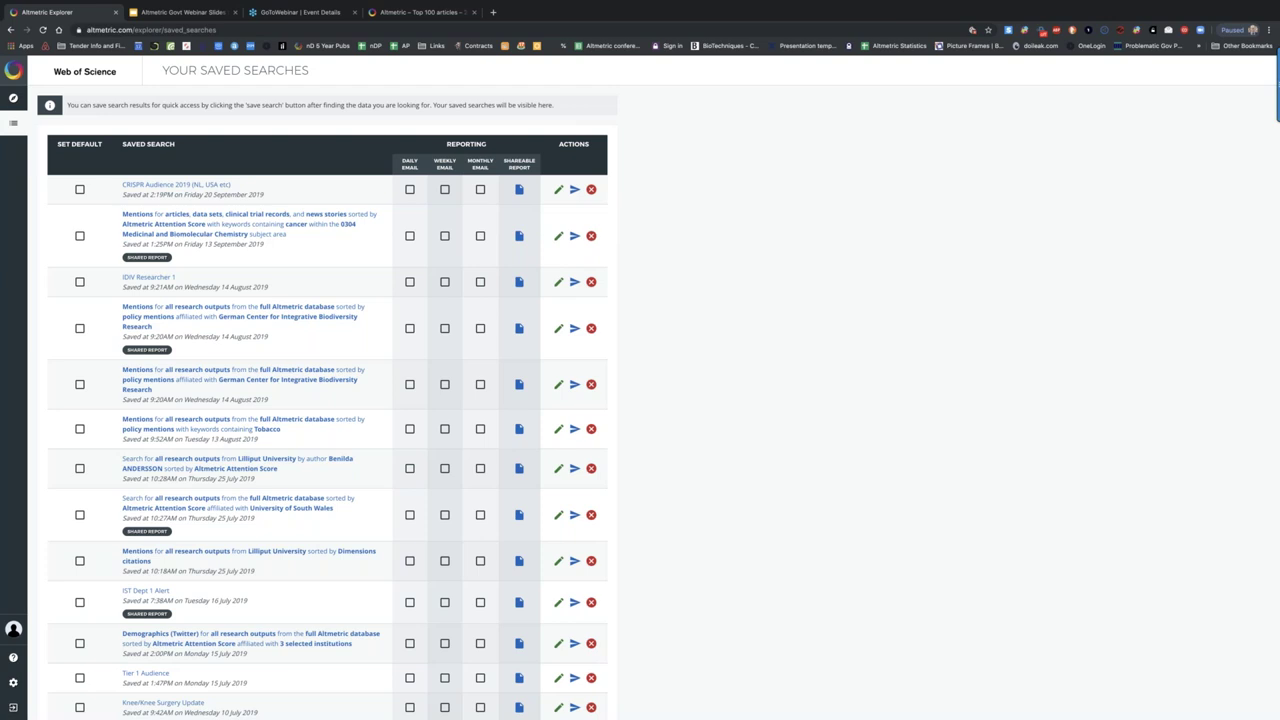
Open the shareable report for the CRISPR Audience 2019 (NL, USA etc) saved search and start editing it.
{"action": "left_click", "coordinate": [519, 190]}
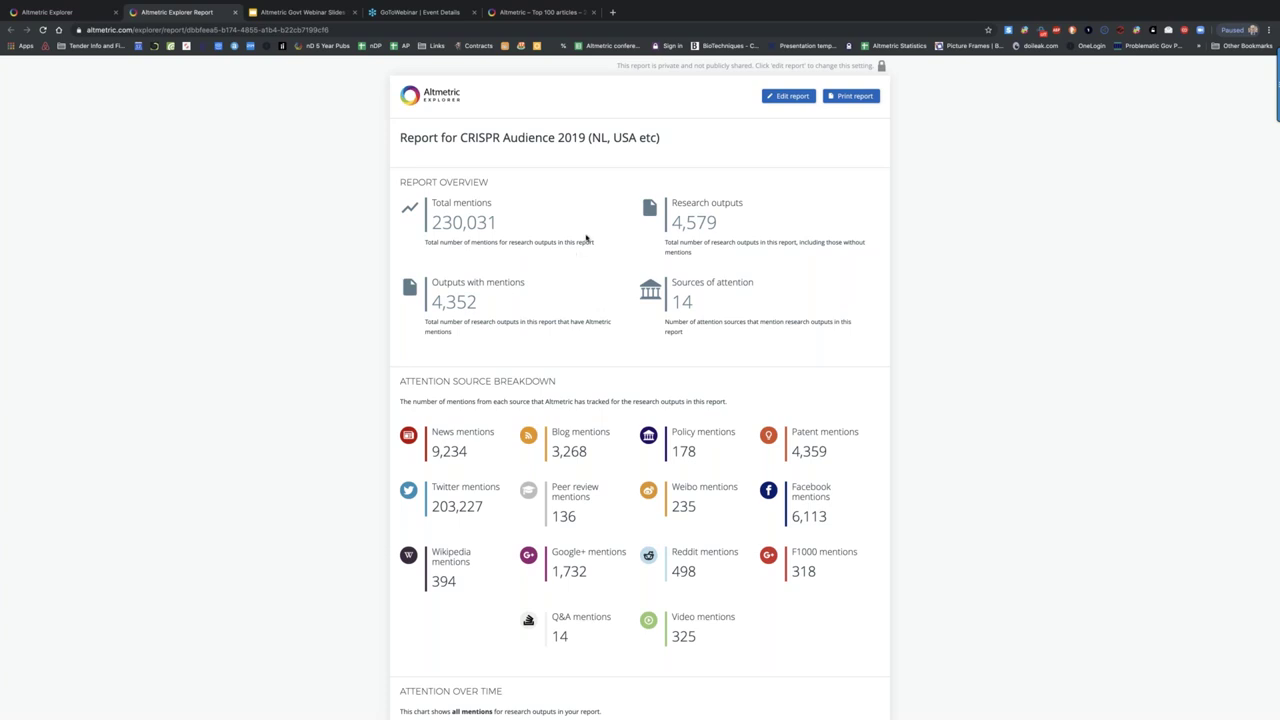
{"action": "left_click_drag", "start_coordinate": [400, 137], "coordinate": [664, 142]}
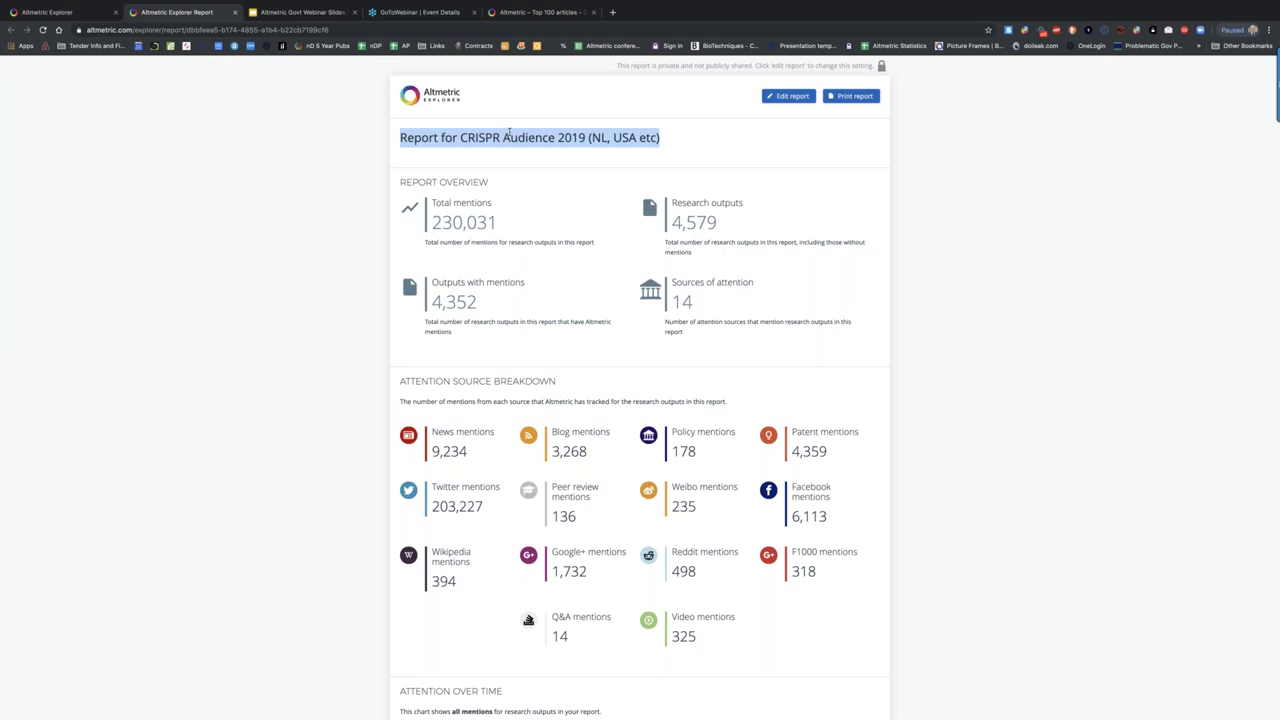
{"action": "left_click", "coordinate": [685, 147]}
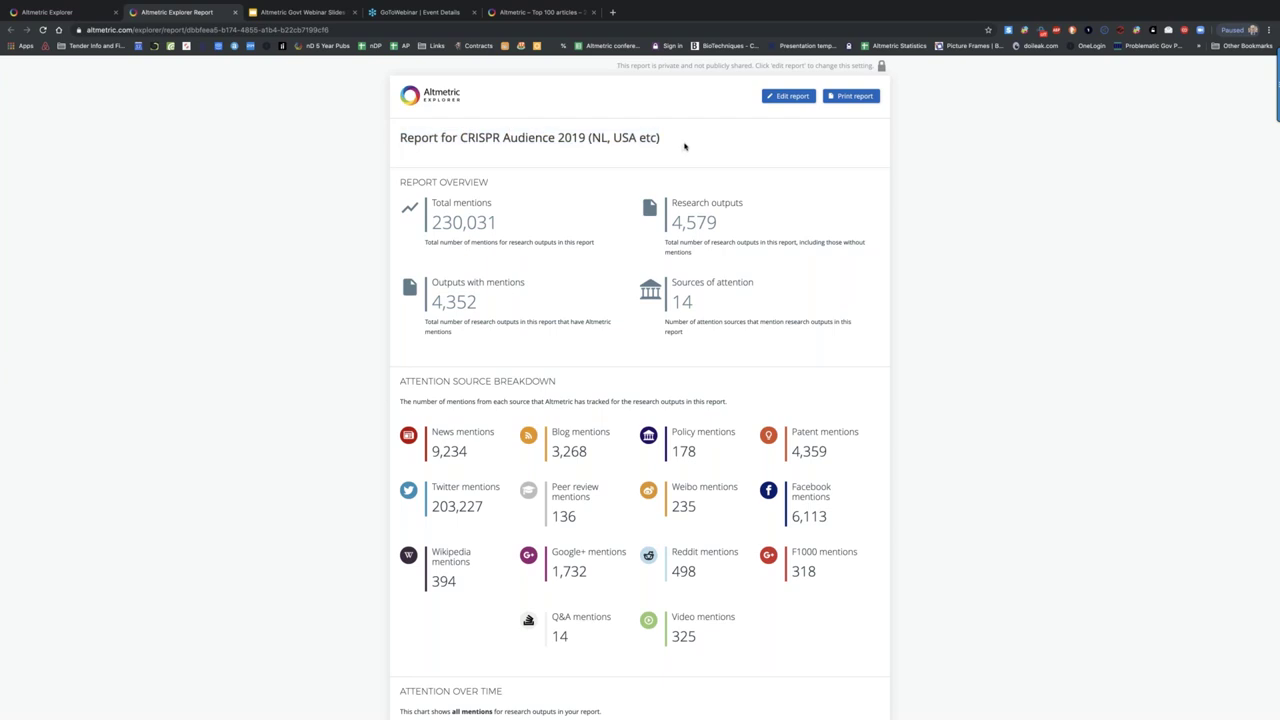
{"action": "left_click", "coordinate": [786, 100]}
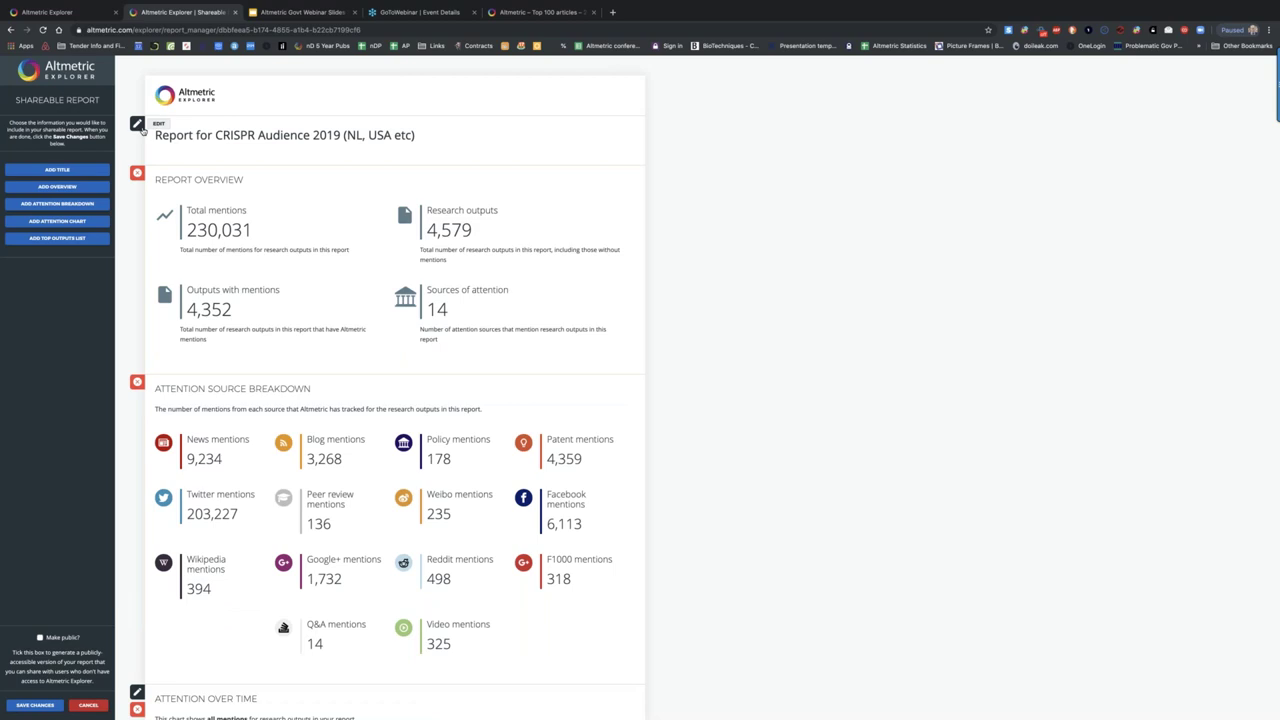
Change the report title to "CRISPR Research Attention 2019 (3 Years)".
{"action": "left_click", "coordinate": [439, 140]}
{"action": "key", "text": "super+a"}
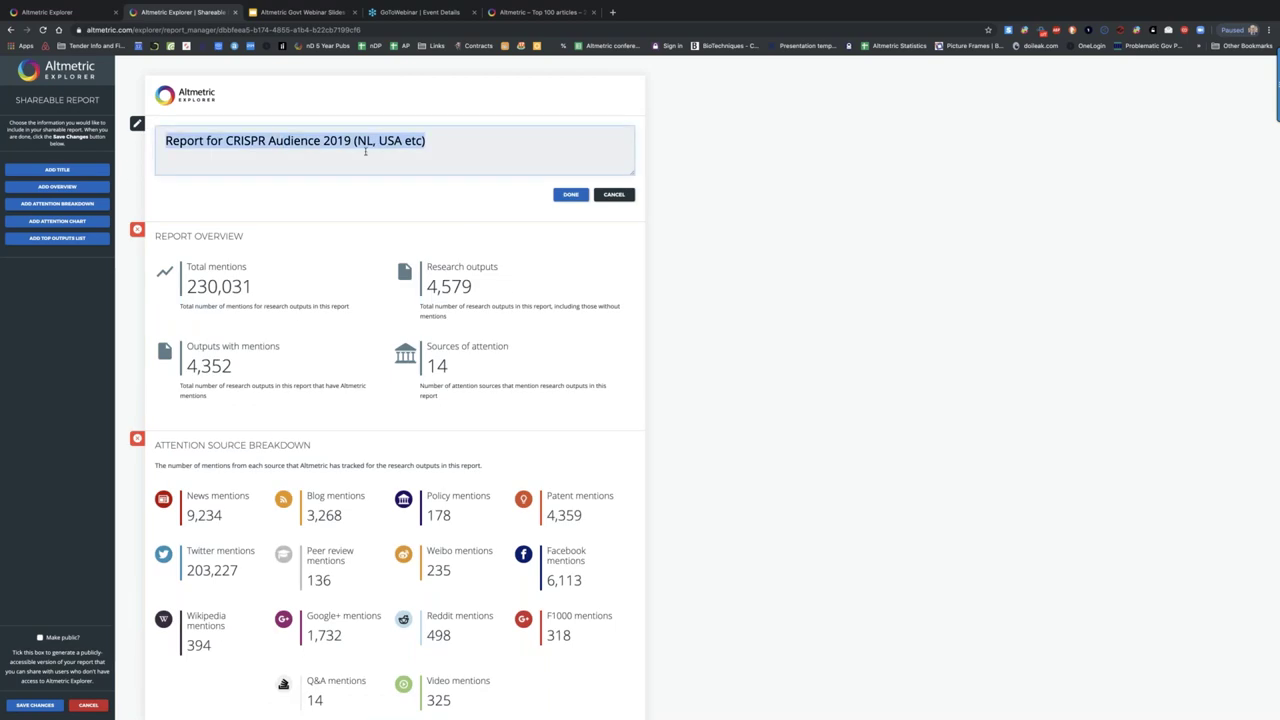
{"action": "type", "text": "CRIRP"}
{"action": "key", "text": "BackSpace"}
{"action": "key", "text": "BackSpace"}
{"action": "key", "text": "BackSpace"}
{"action": "type", "text": "ISPR Research Attention 2019 (3 Years)"}
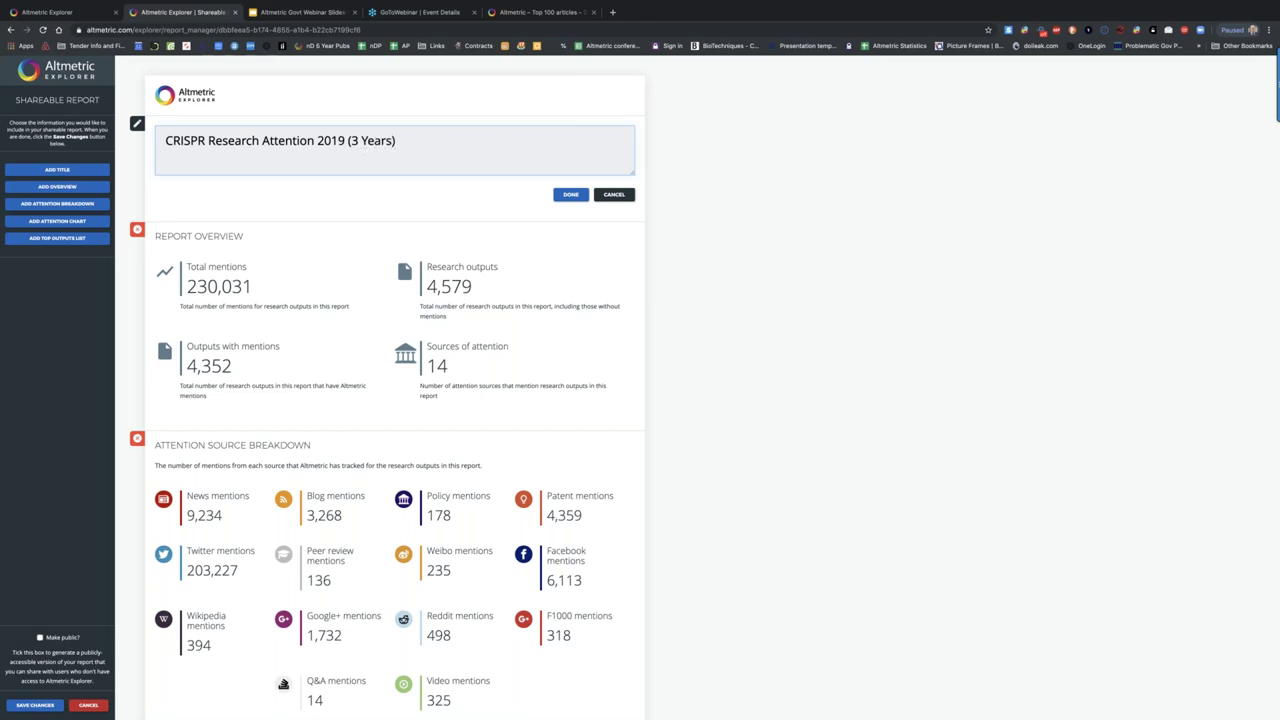
{"action": "left_click", "coordinate": [567, 195]}
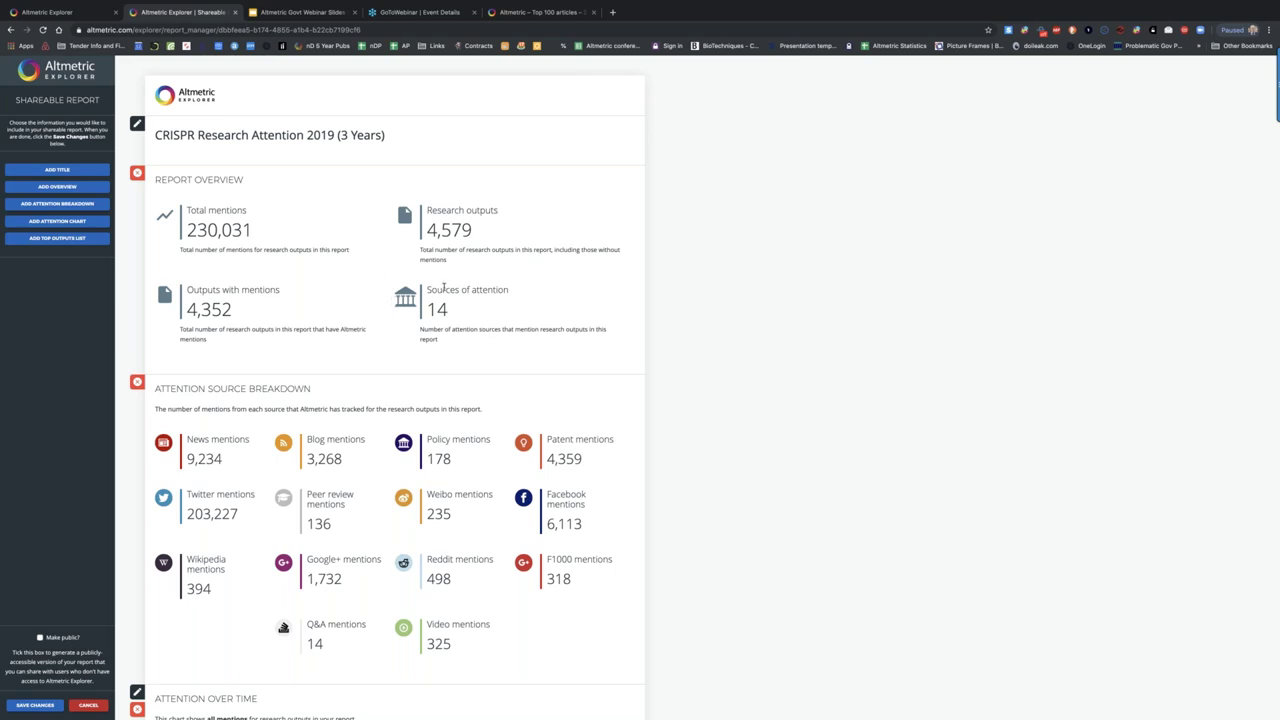
Set the Attention Over Time chart's mention source to news mentions.
{"action": "scroll", "coordinate": [443, 287], "scroll_direction": "down", "scroll_amount": 3}
{"action": "scroll", "coordinate": [400, 400], "scroll_direction": "down", "scroll_amount": 3}
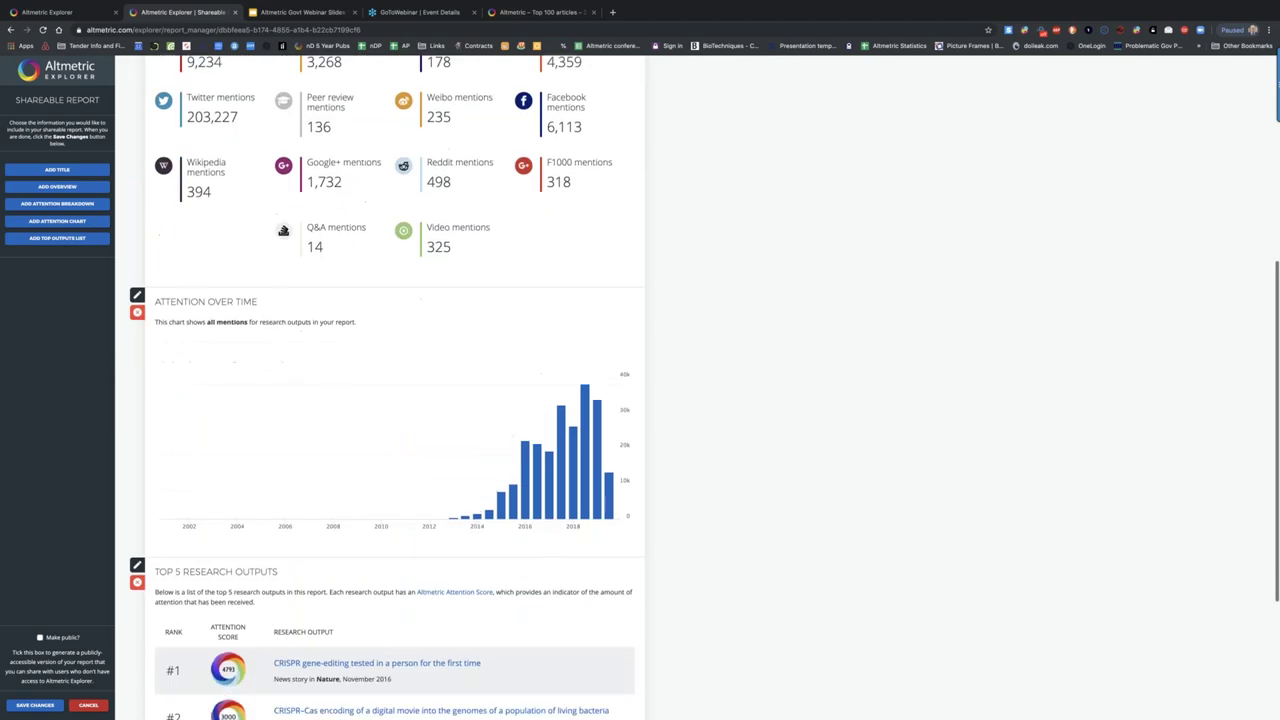
{"action": "mouse_move", "coordinate": [625, 496]}
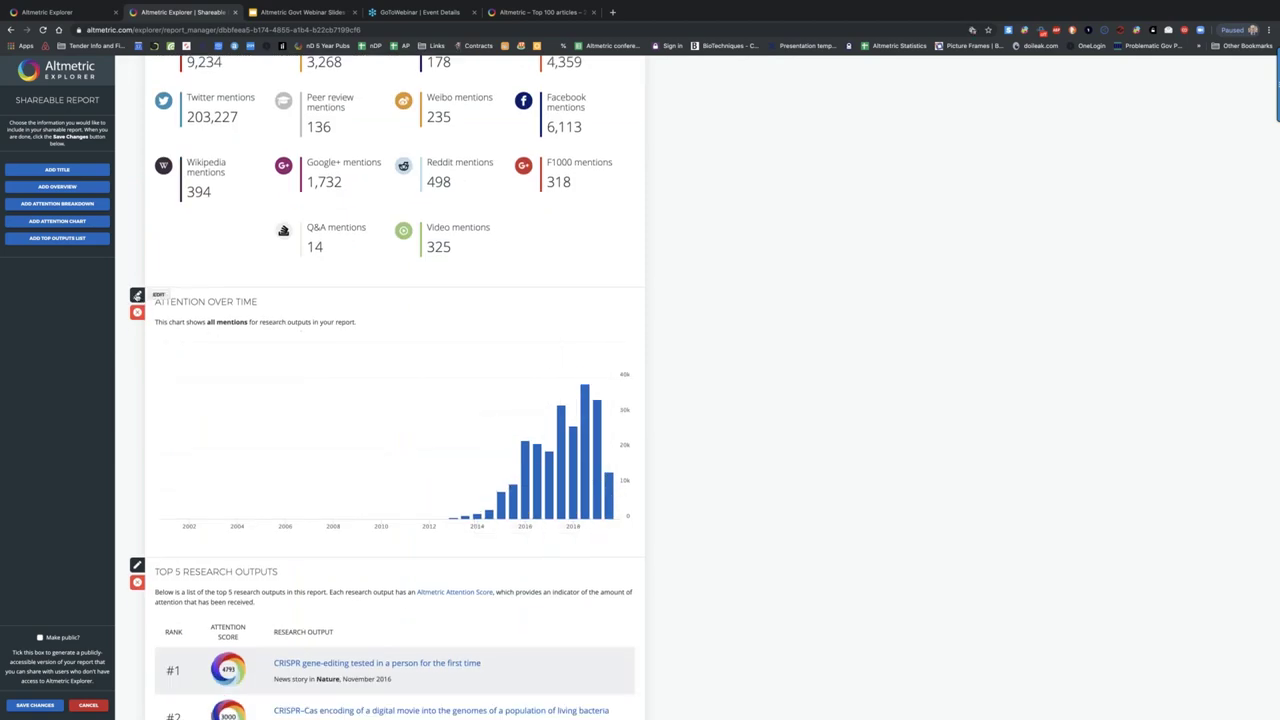
{"action": "left_click", "coordinate": [137, 295]}
{"action": "left_click", "coordinate": [193, 334]}
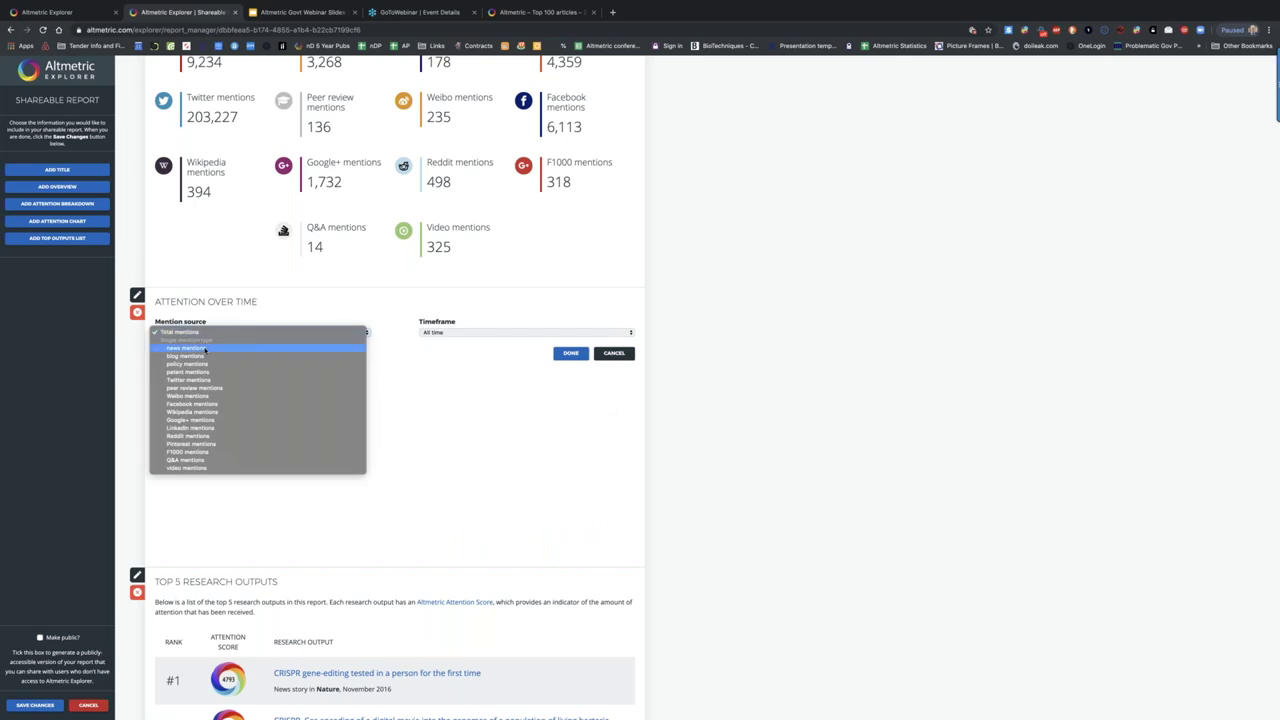
{"action": "left_click", "coordinate": [222, 349]}
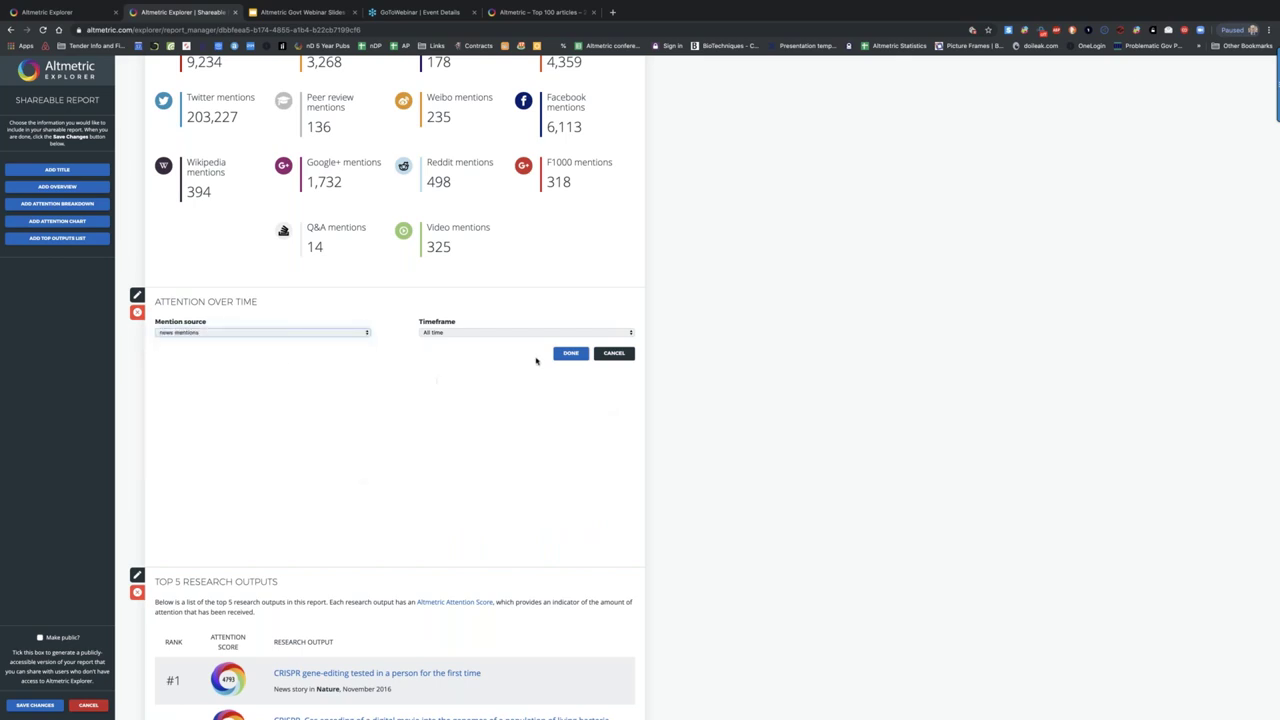
{"action": "left_click", "coordinate": [570, 353]}
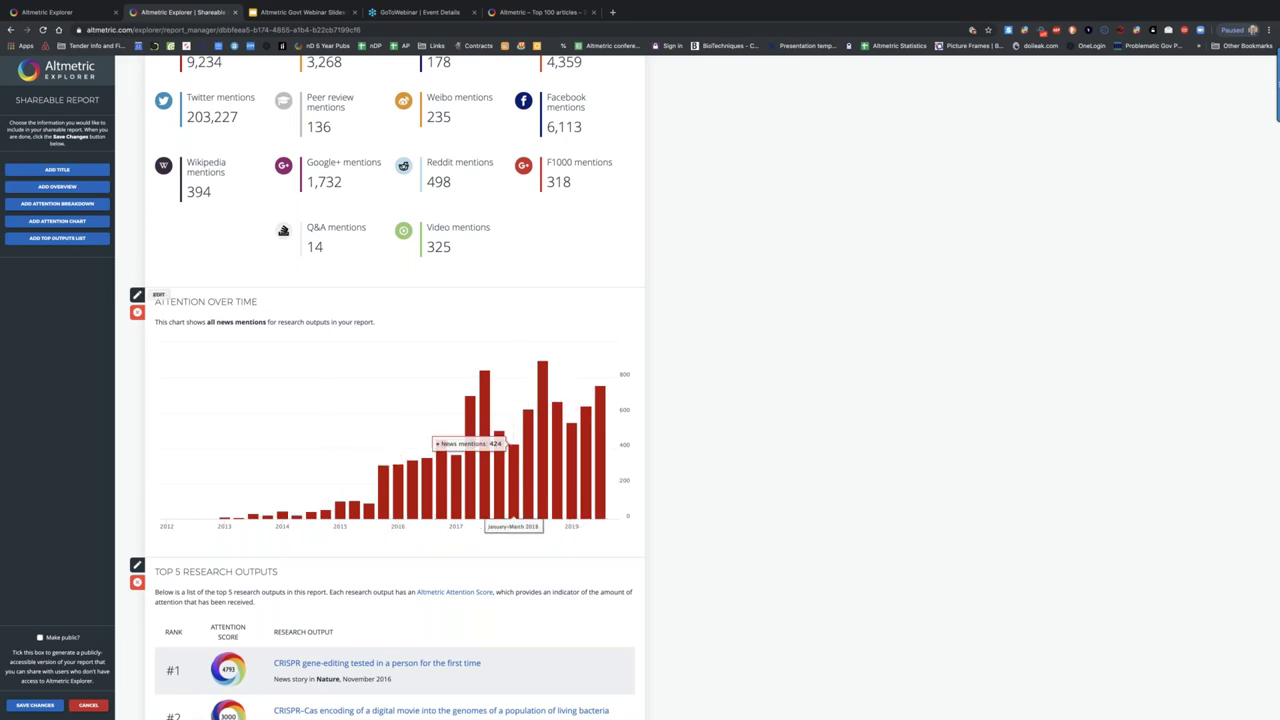
Limit the news mentions chart's timeframe to the previous calendar year.
{"action": "left_click", "coordinate": [137, 295]}
{"action": "left_click", "coordinate": [436, 332]}
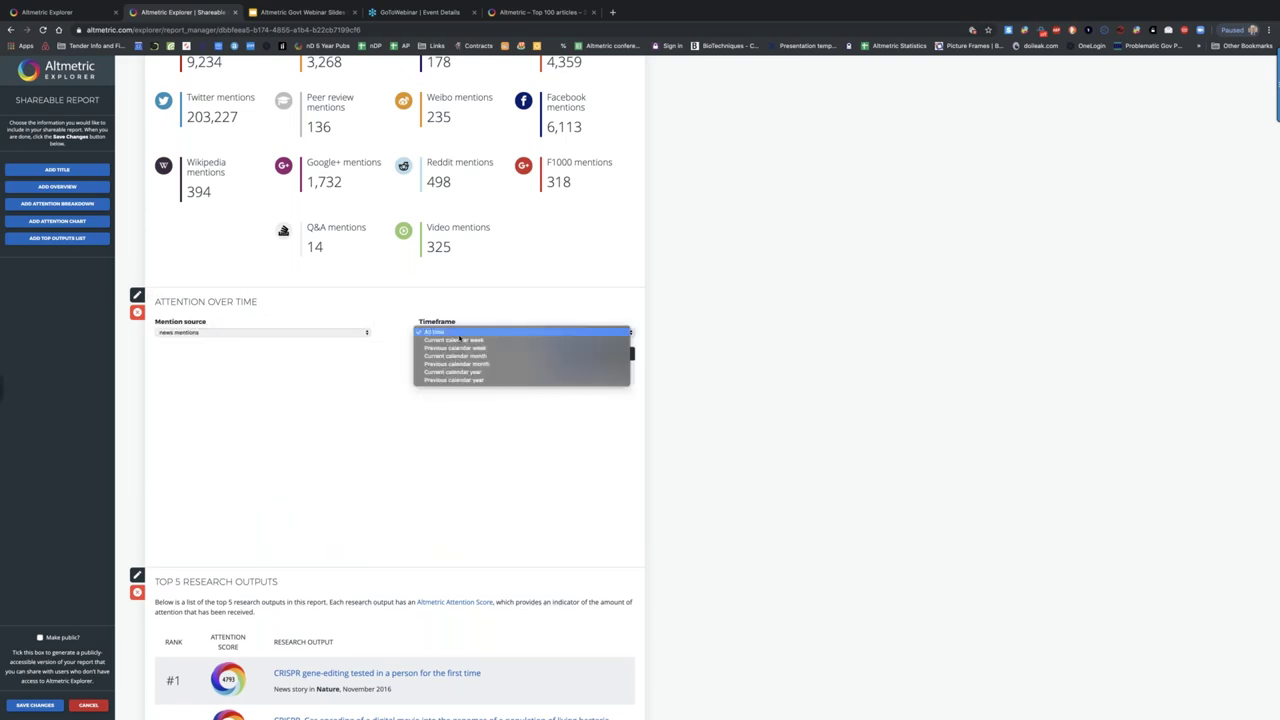
{"action": "left_click", "coordinate": [600, 380]}
{"action": "left_click", "coordinate": [571, 353]}
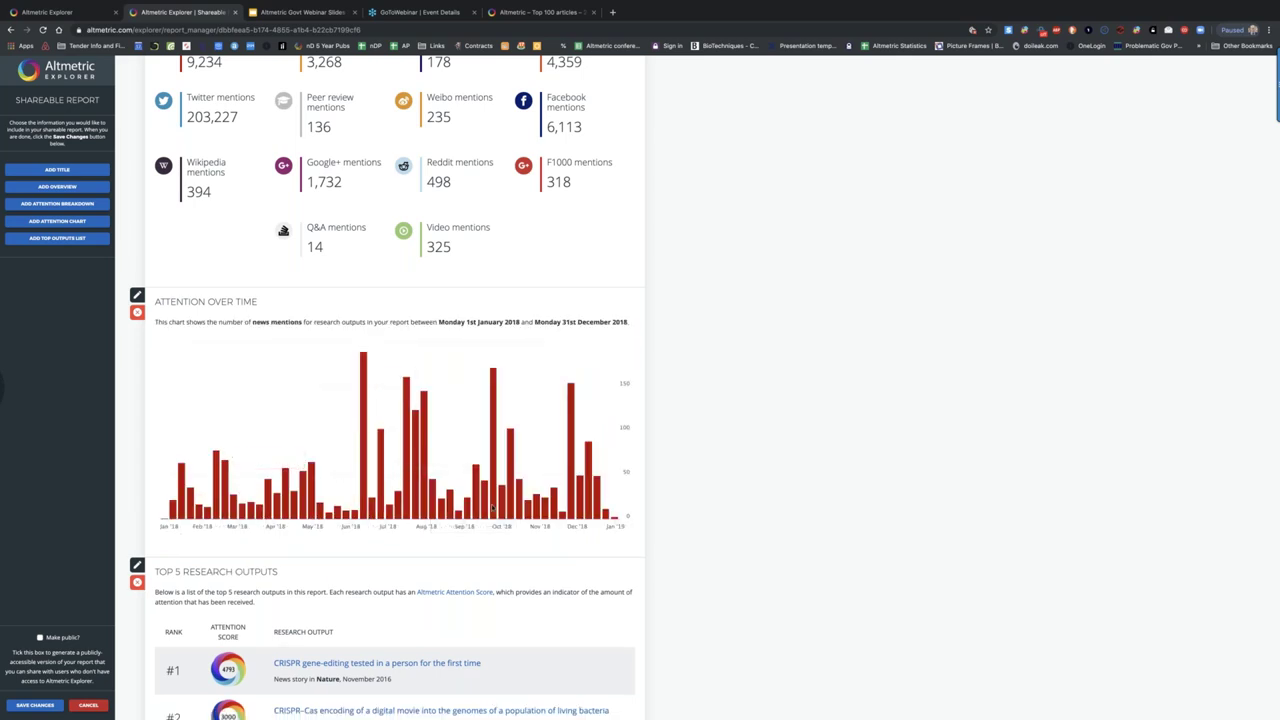
Add a second attention chart to the report and set its mention source to patent mentions.
{"action": "scroll", "coordinate": [686, 516], "scroll_direction": "down", "scroll_amount": 5}
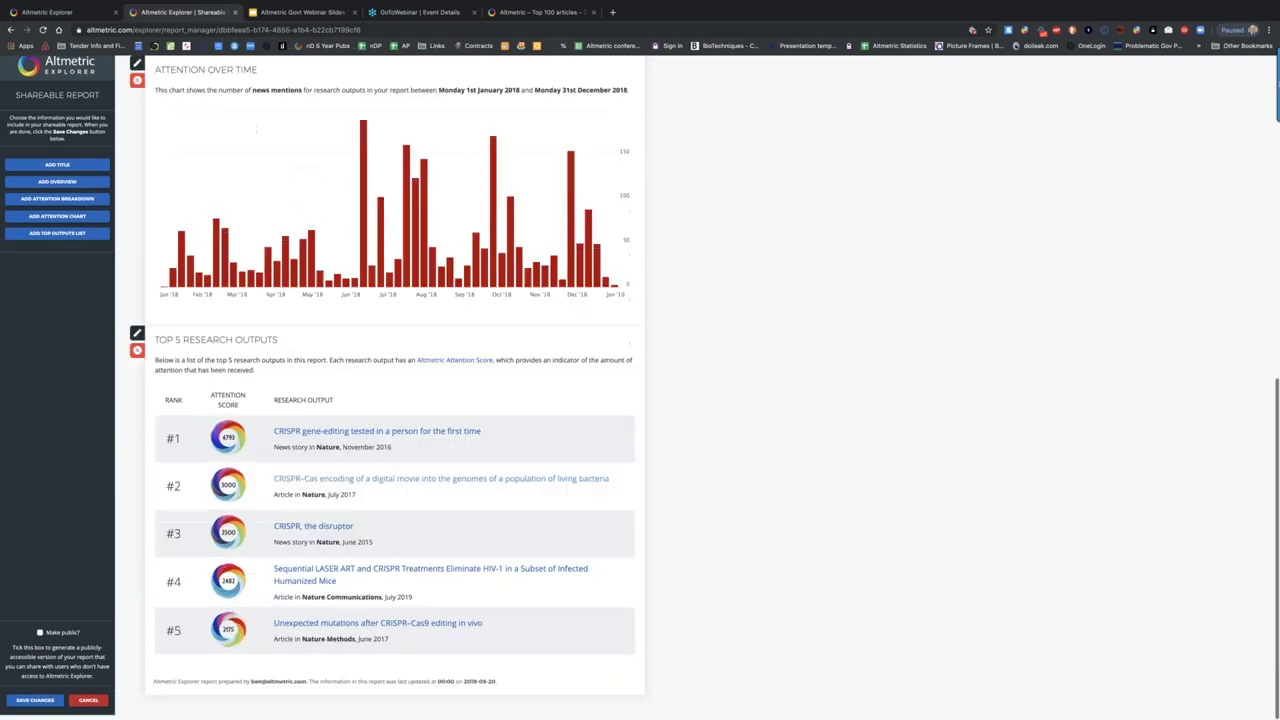
{"action": "left_click", "coordinate": [70, 222]}
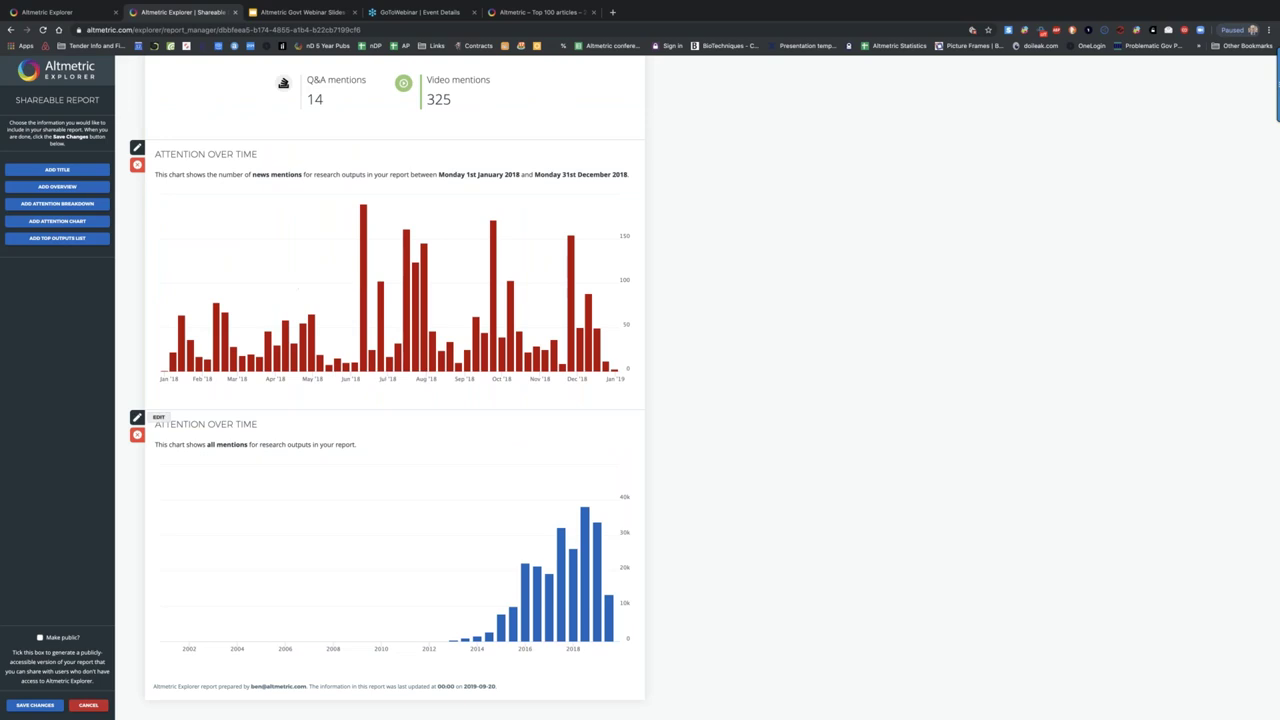
{"action": "left_click", "coordinate": [137, 417]}
{"action": "left_click", "coordinate": [211, 446]}
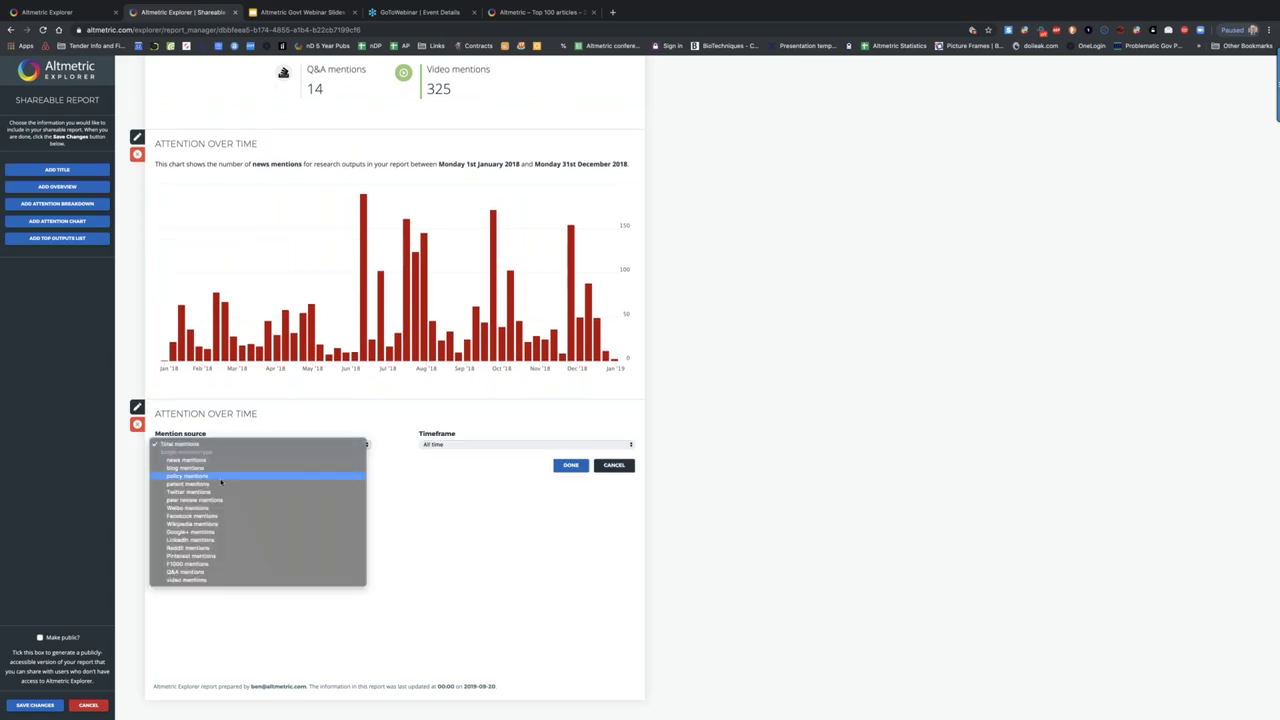
{"action": "left_click", "coordinate": [219, 486]}
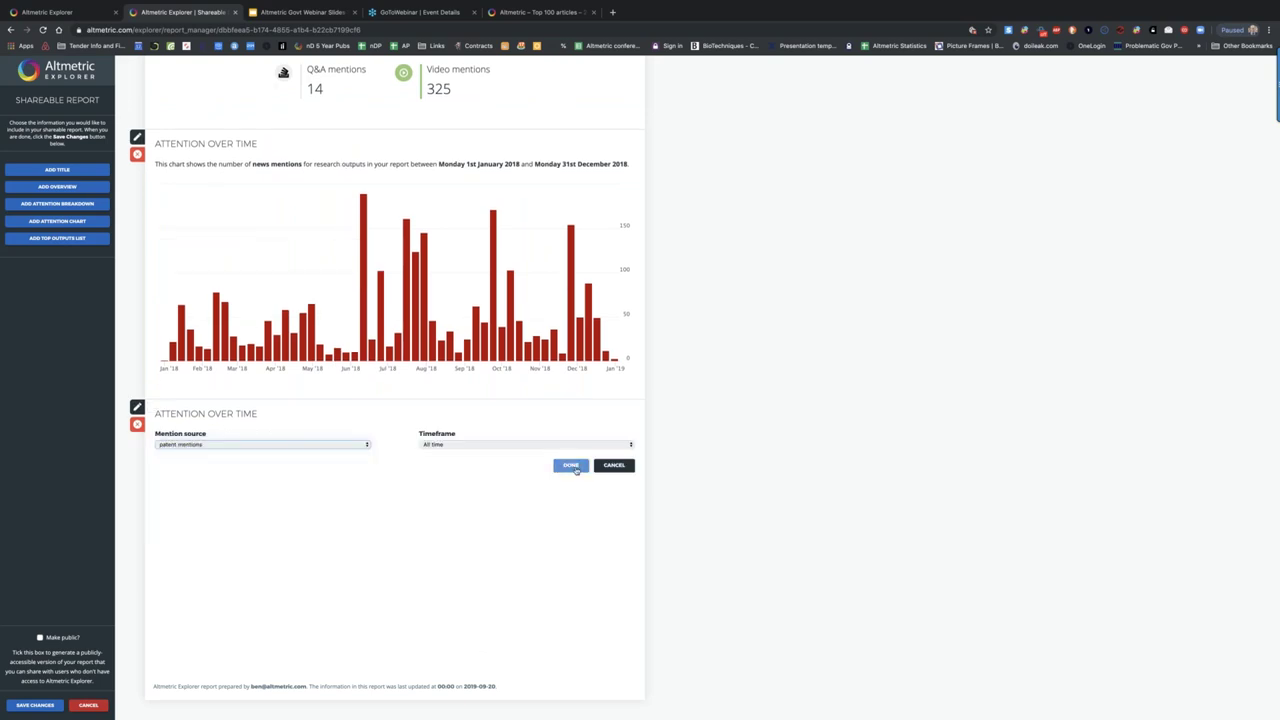
{"action": "left_click", "coordinate": [571, 466]}
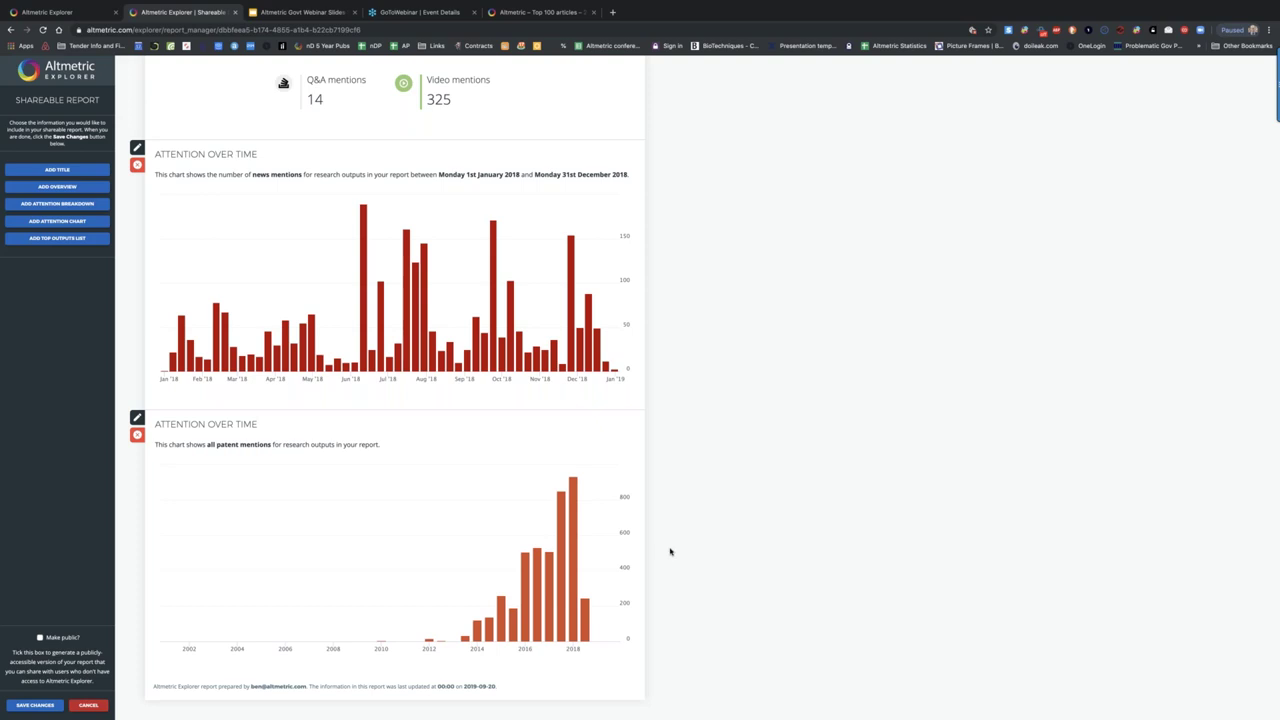
Make the report publicly accessible and save its changes.
{"action": "left_click", "coordinate": [40, 637]}
{"action": "left_click", "coordinate": [35, 705]}
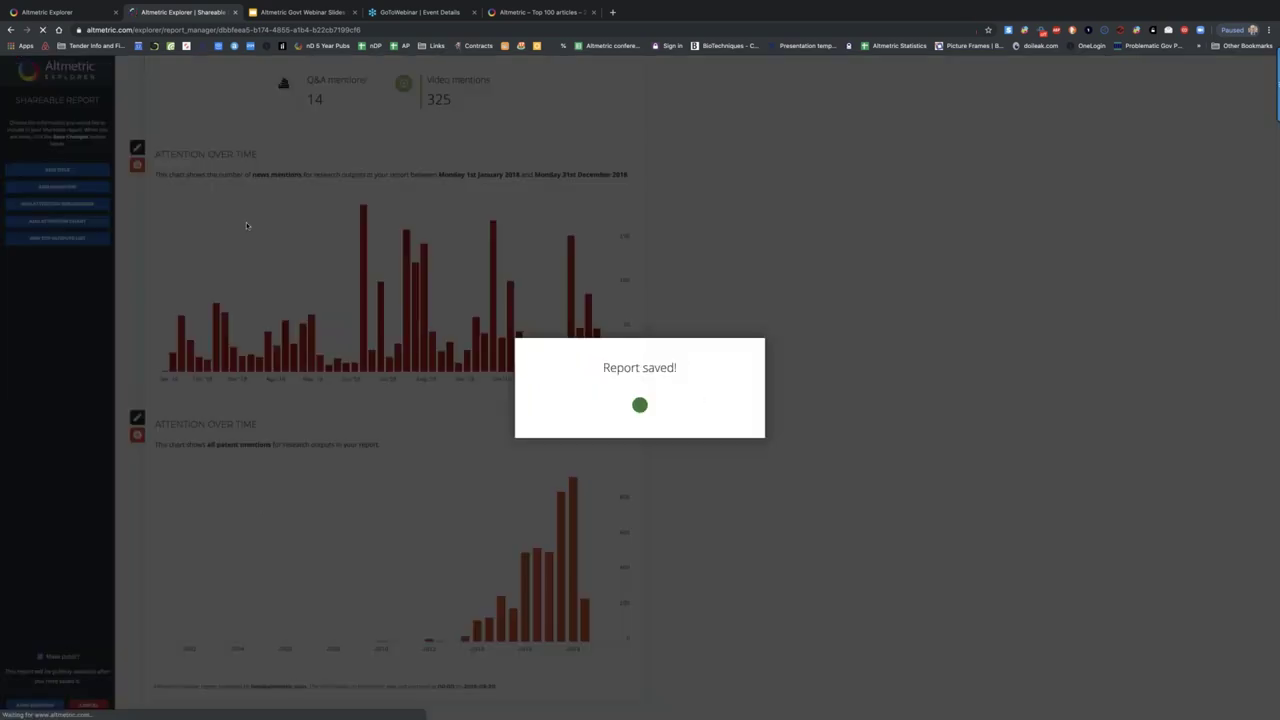
Select the public report's web address and look through its news and patent attention charts.
{"action": "key", "text": "super+l"}
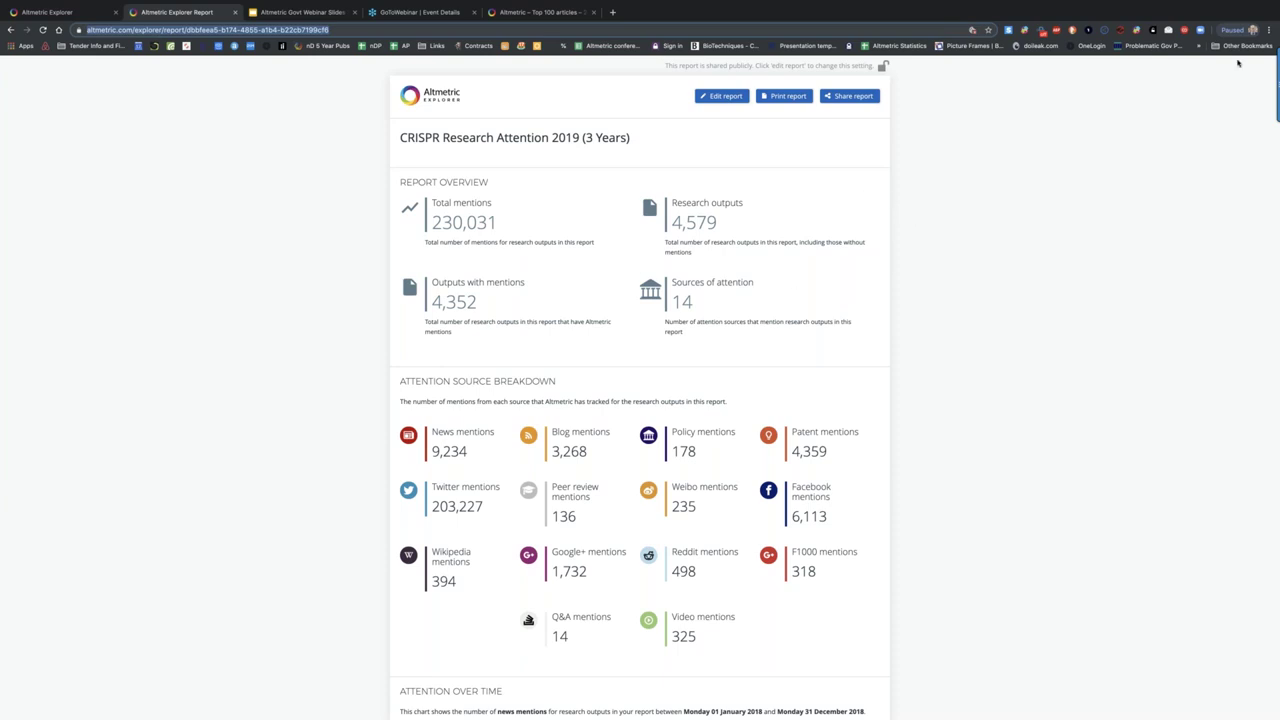
{"action": "left_click", "coordinate": [1046, 391]}
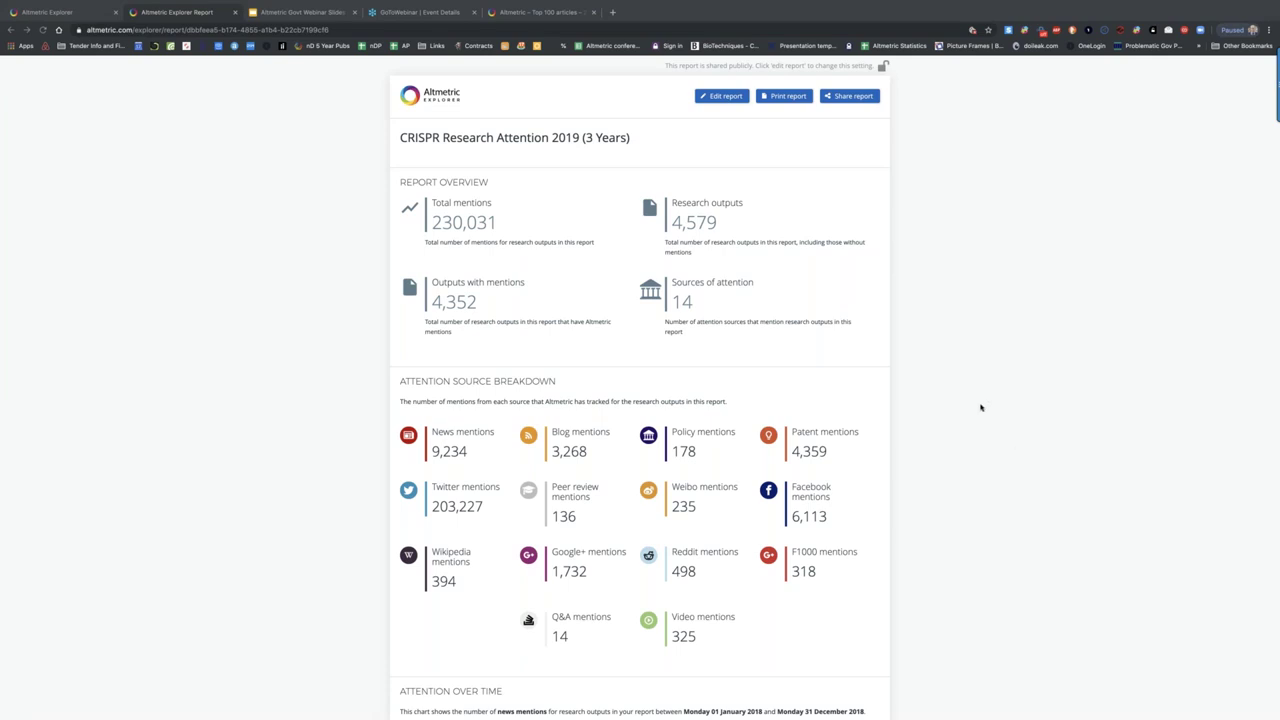
{"action": "key", "text": "super+Tab"}
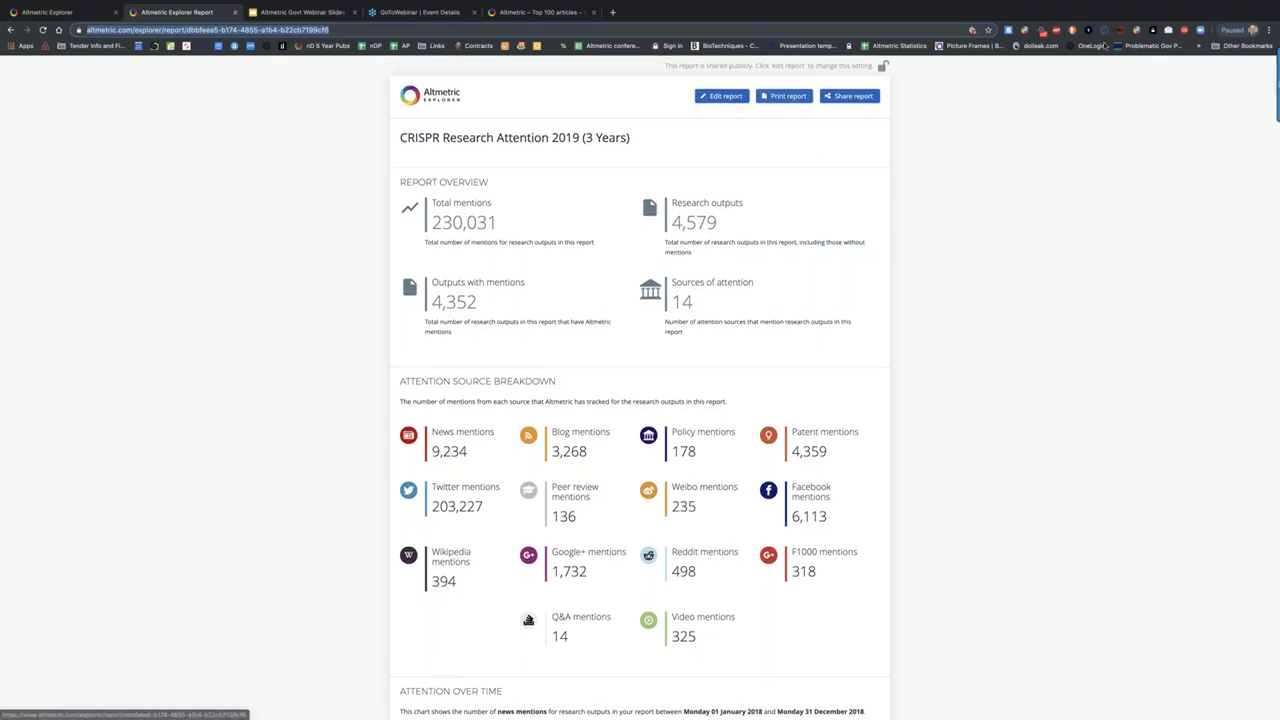
{"action": "left_click", "coordinate": [871, 143]}
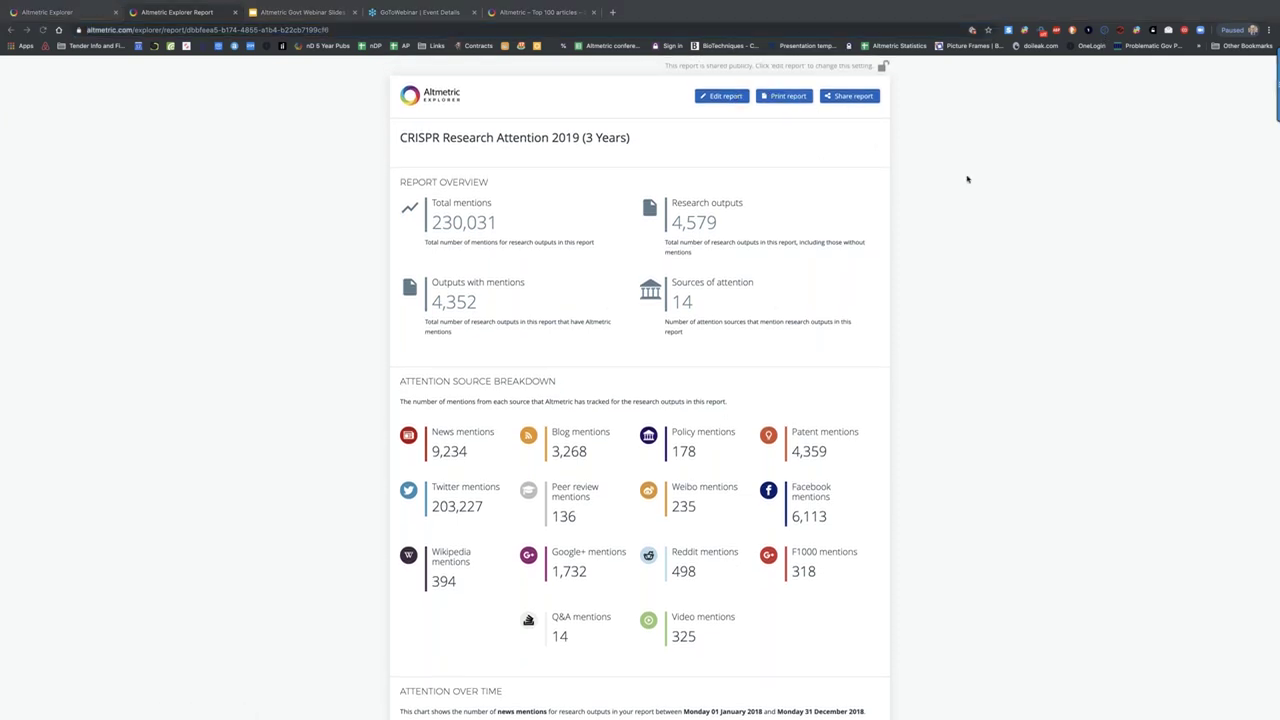
{"action": "key", "text": "super+l"}
{"action": "scroll", "coordinate": [700, 495], "scroll_direction": "down", "scroll_amount": 3}
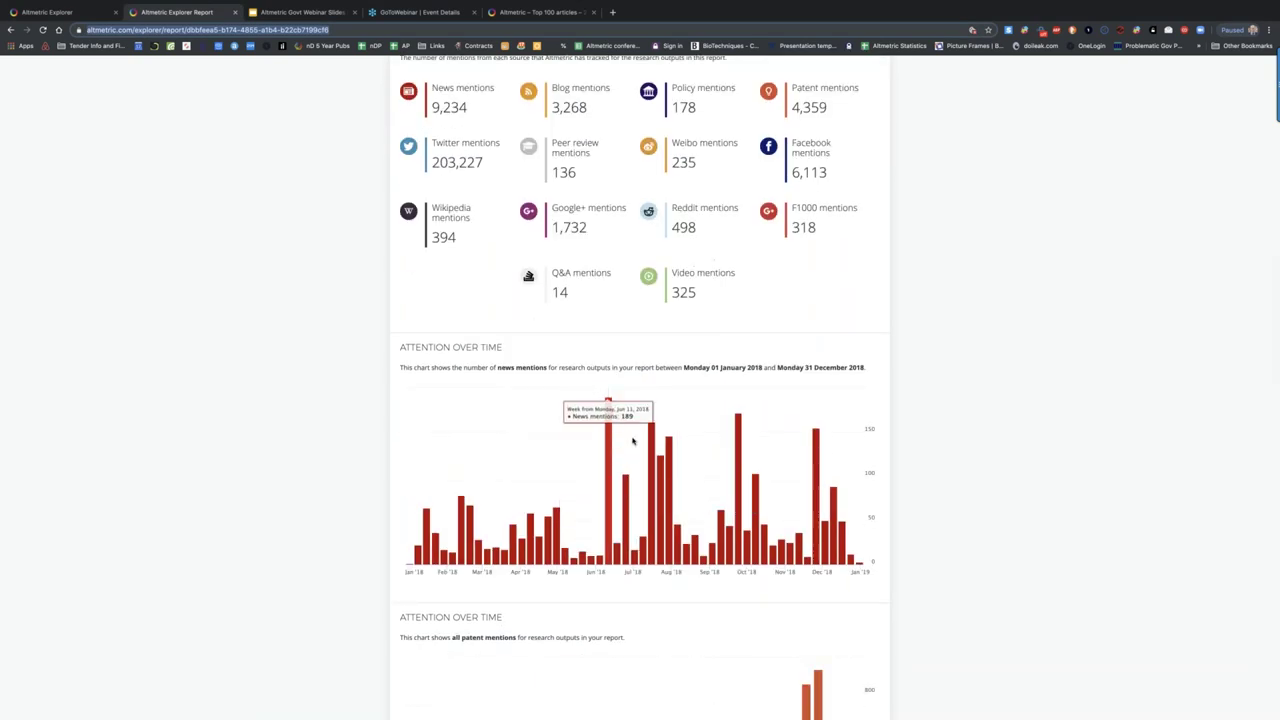
{"action": "scroll", "coordinate": [795, 475], "scroll_direction": "down", "scroll_amount": 2}
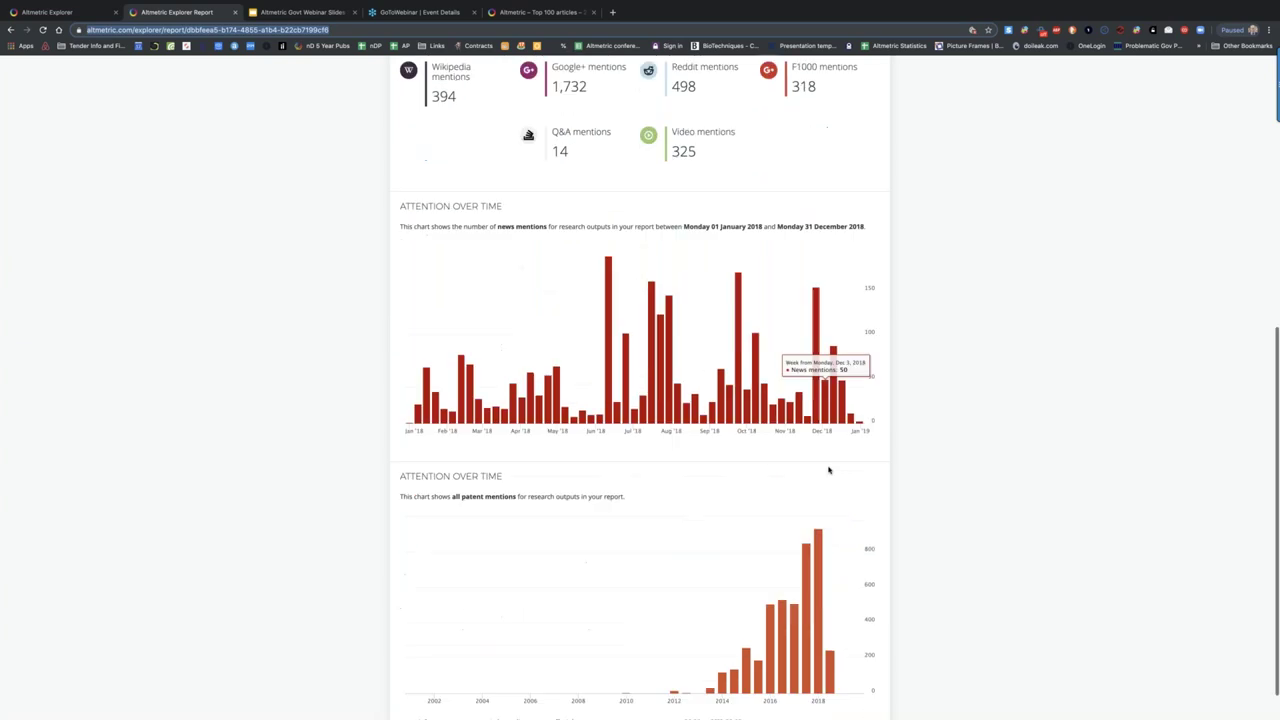
{"action": "scroll", "coordinate": [960, 460], "scroll_direction": "up", "scroll_amount": 5}
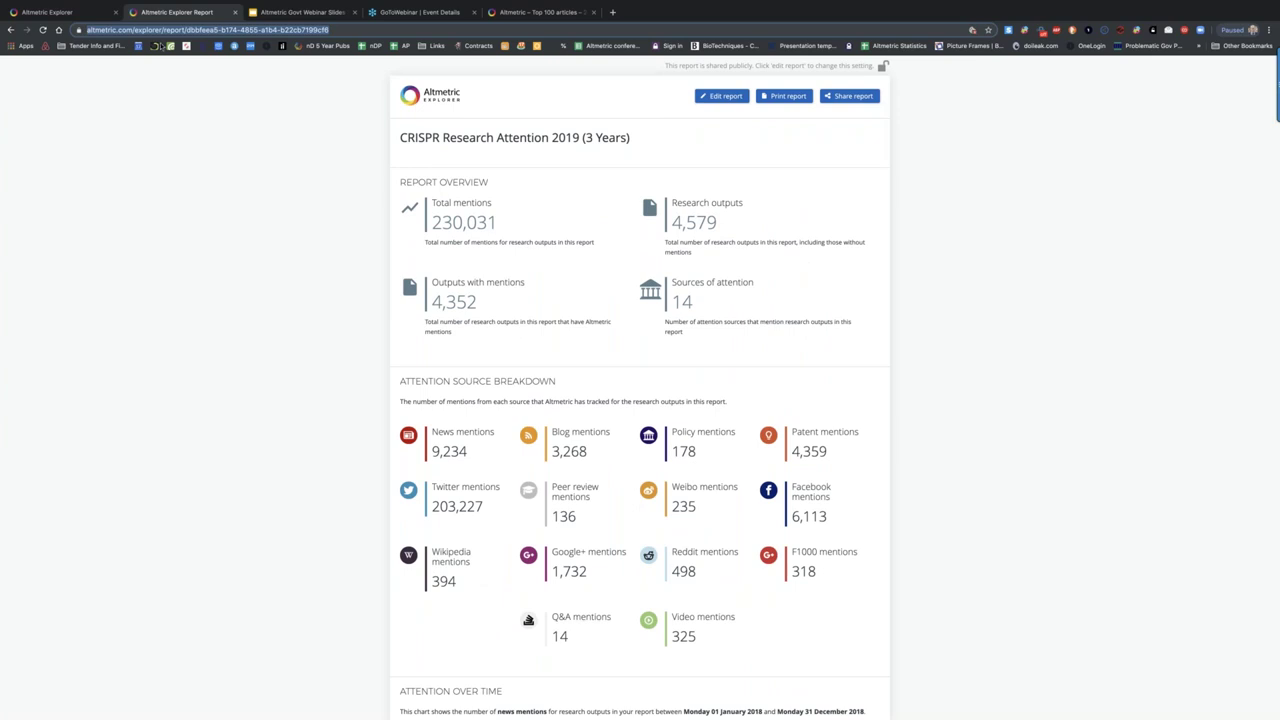
Return to the filtered CRISPR mentions from the saved searches and clear the start and end dates of the mention date range.
{"action": "key", "text": "ctrl+shift+Tab"}
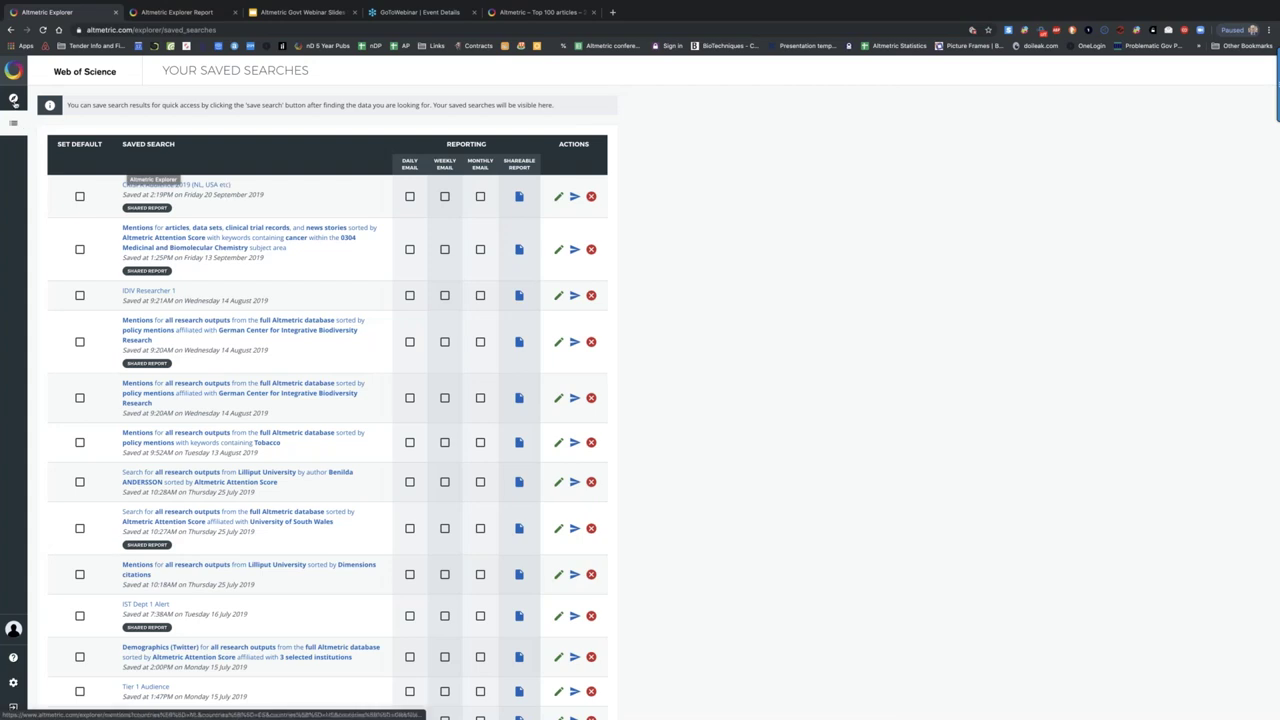
{"action": "scroll", "coordinate": [100, 300], "scroll_direction": "left", "scroll_amount": 5}
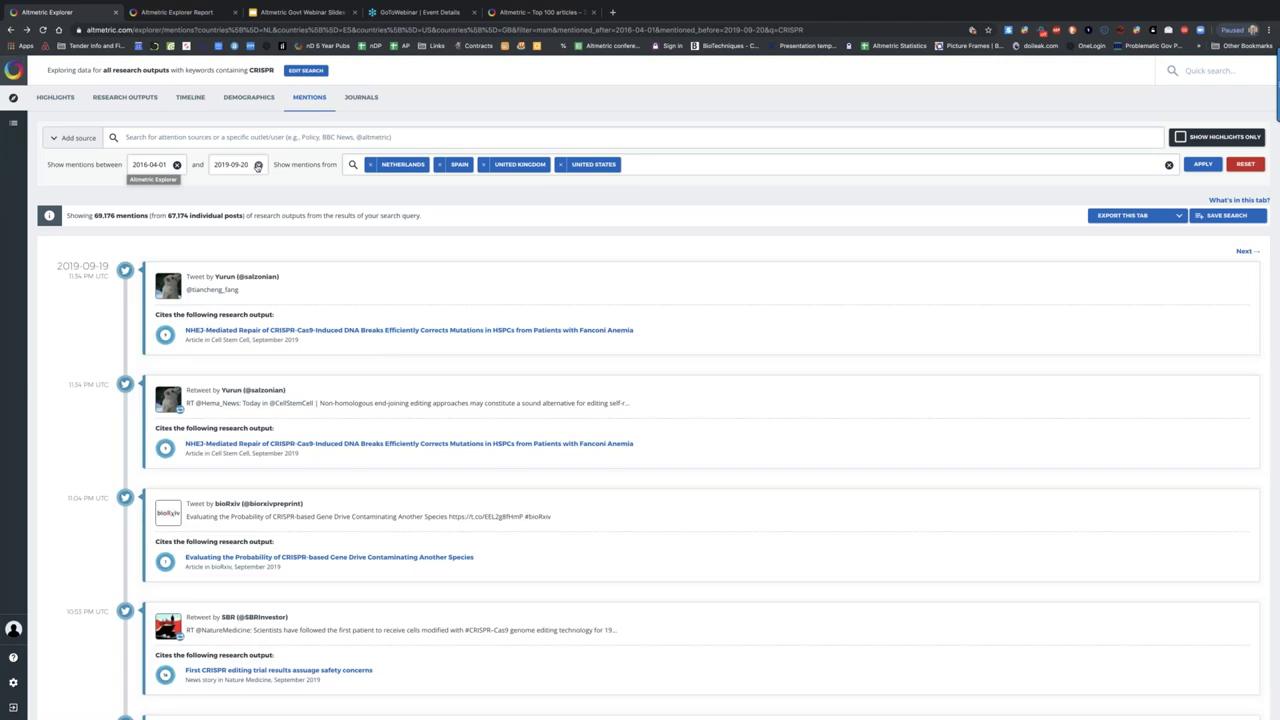
{"action": "left_click", "coordinate": [257, 166]}
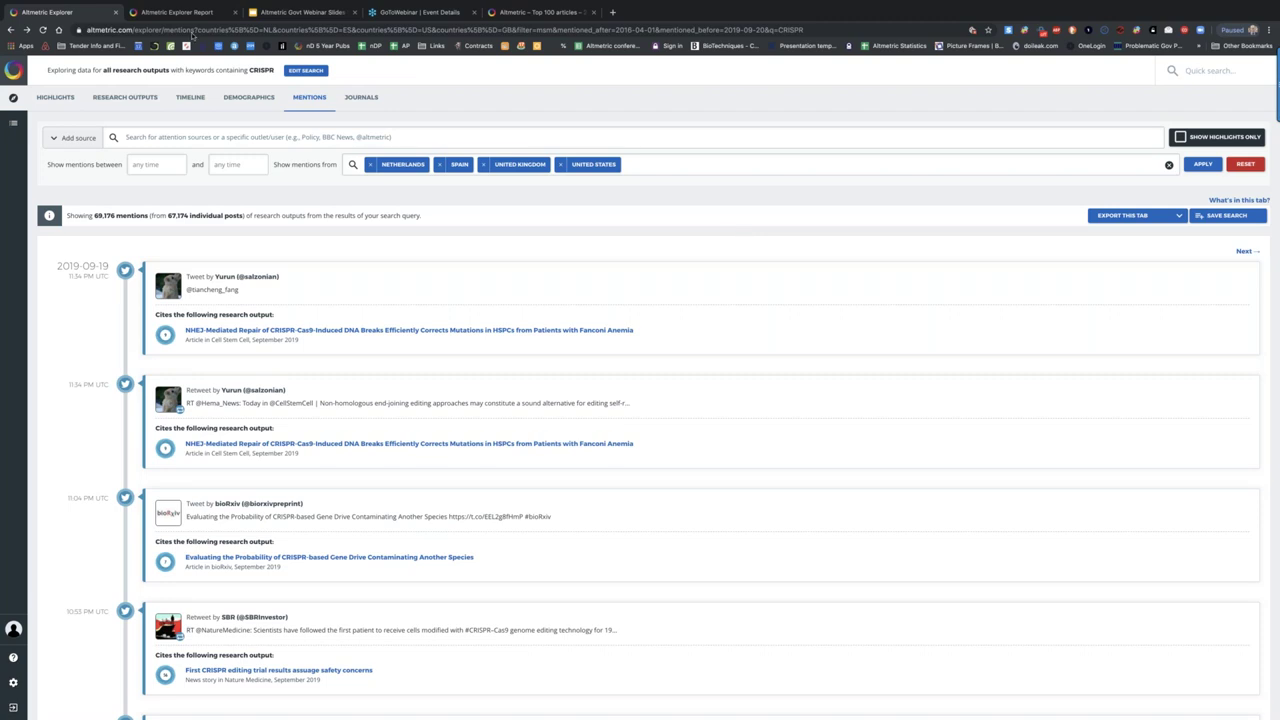
Review the public CRISPR report against the list of filtered mentions, ending on the report.
{"action": "left_click", "coordinate": [176, 12]}
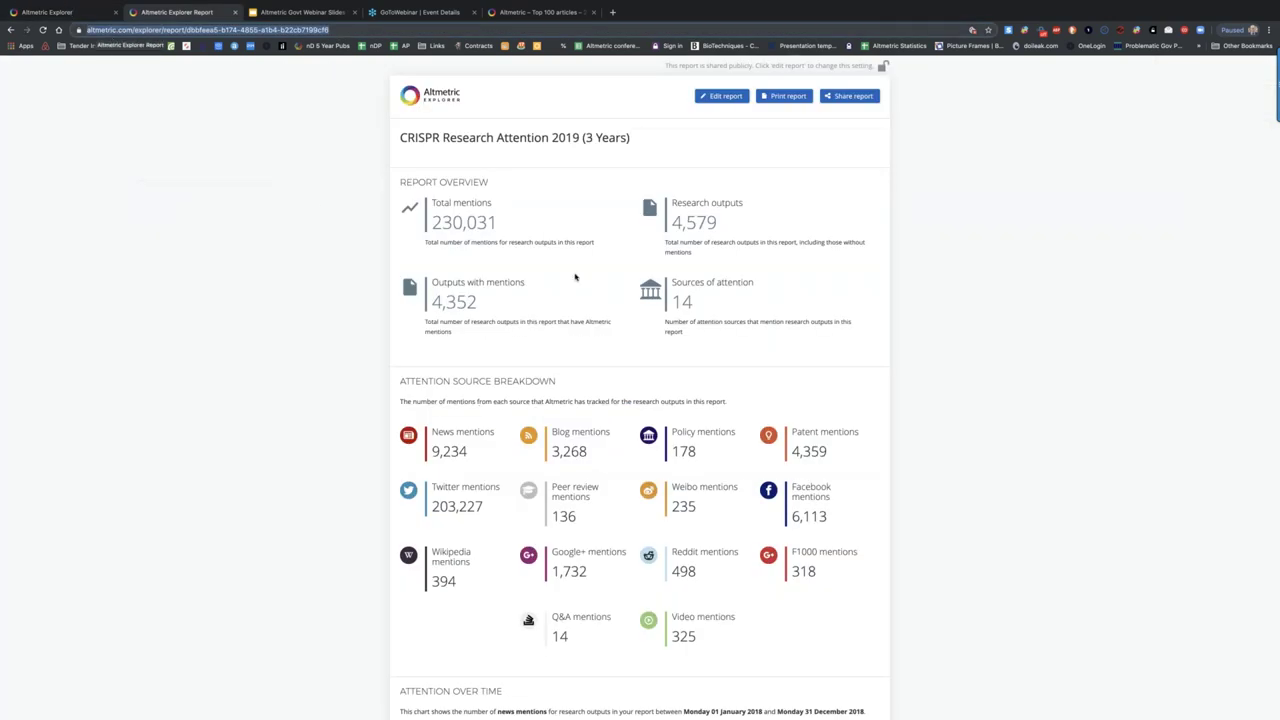
{"action": "scroll", "coordinate": [575, 277], "scroll_direction": "down", "scroll_amount": 5}
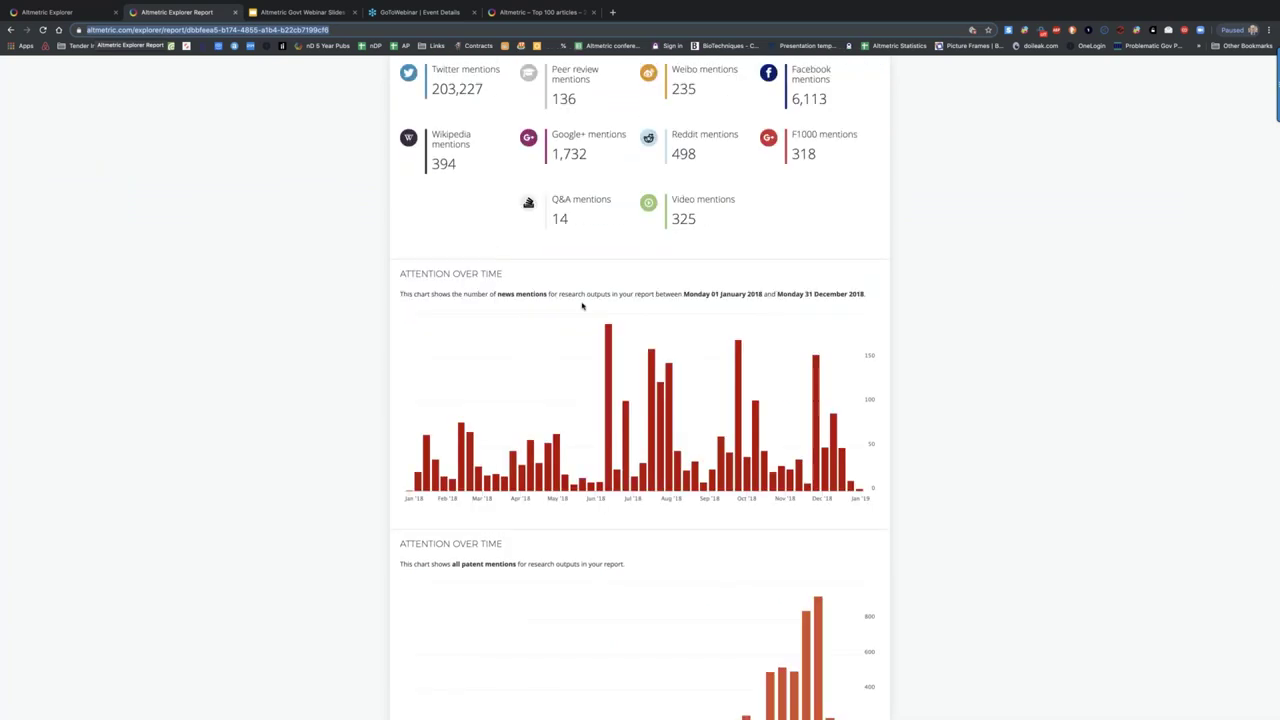
{"action": "scroll", "coordinate": [582, 306], "scroll_direction": "up", "scroll_amount": 6}
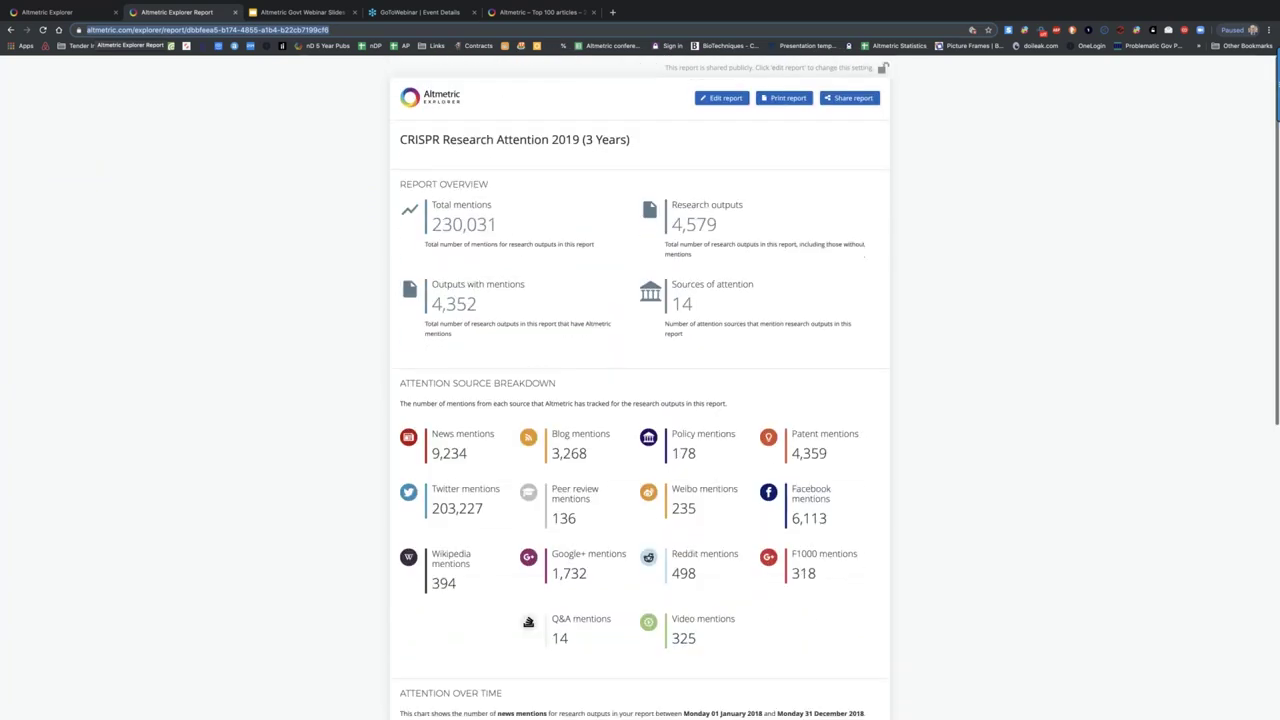
{"action": "left_click", "coordinate": [65, 12]}
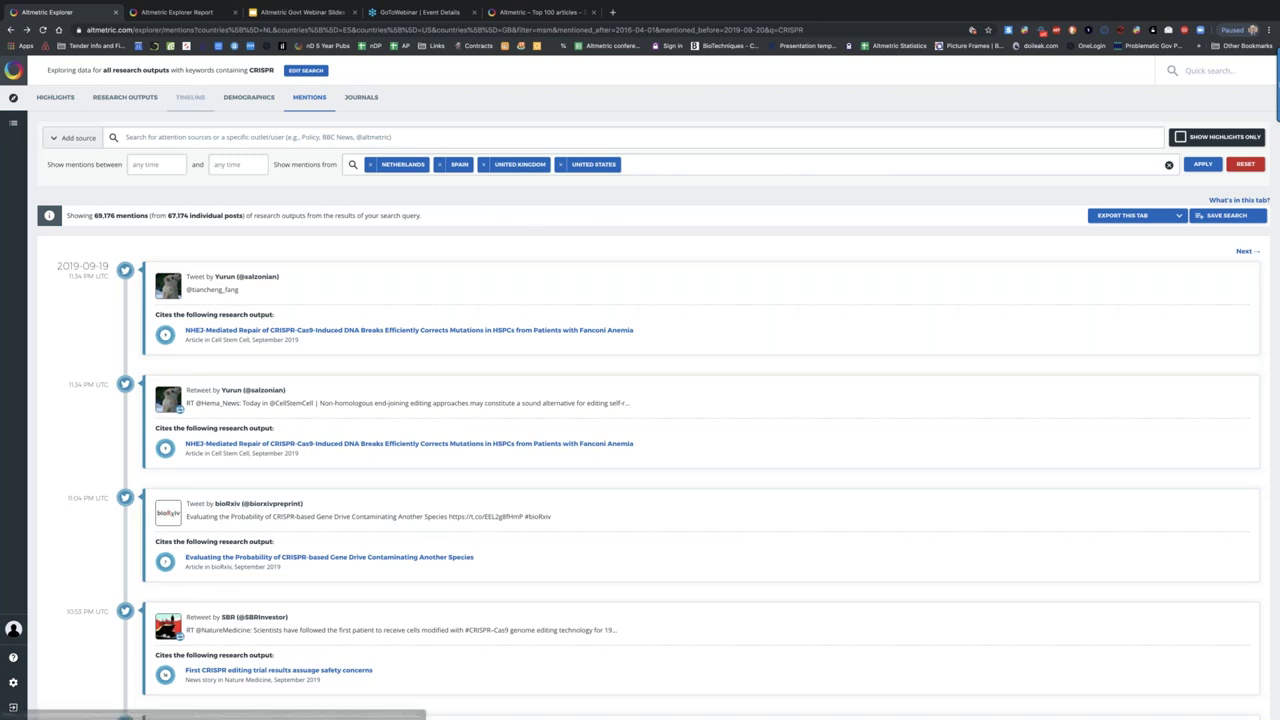
{"action": "left_click", "coordinate": [191, 13]}
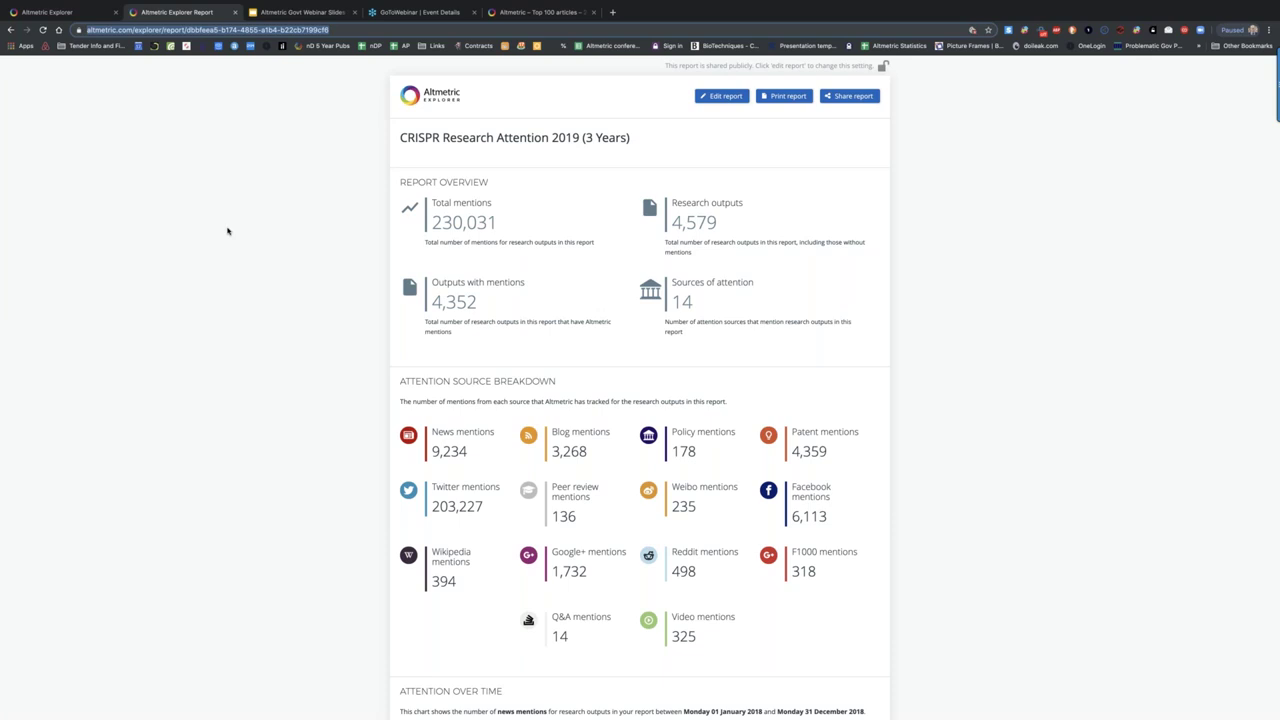
Reset the Altmetric Explorer to the highlights for all research outputs and show the Set up Alerts slide in the Google Slides webinar deck.
{"action": "left_click", "coordinate": [63, 12]}
{"action": "left_click", "coordinate": [13, 97]}
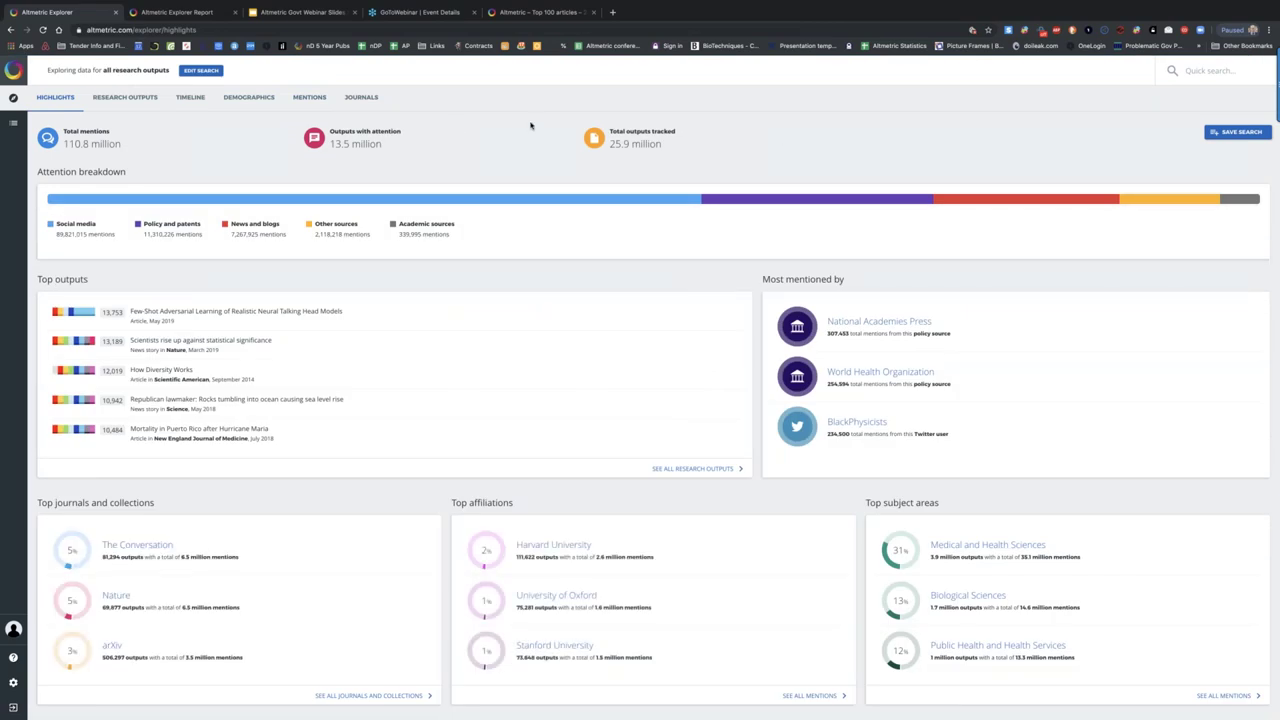
{"action": "left_click", "coordinate": [297, 12]}
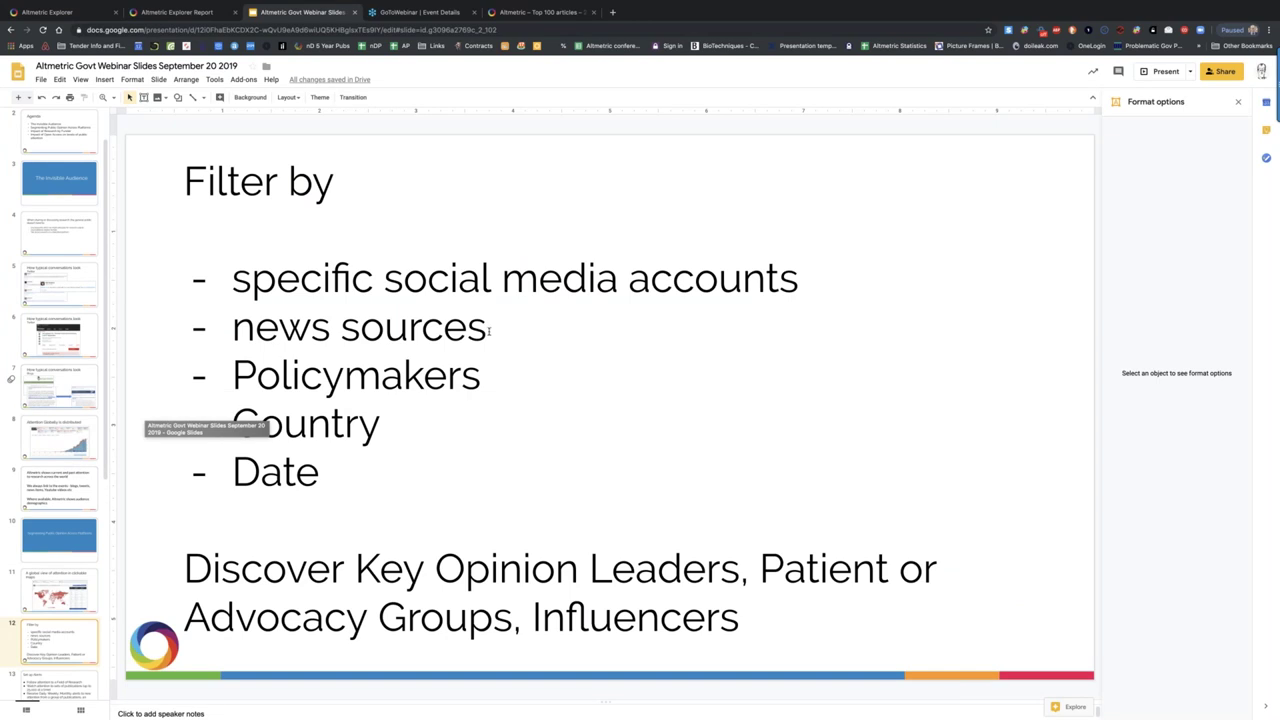
{"action": "scroll", "coordinate": [73, 482], "scroll_direction": "down", "scroll_amount": 2}
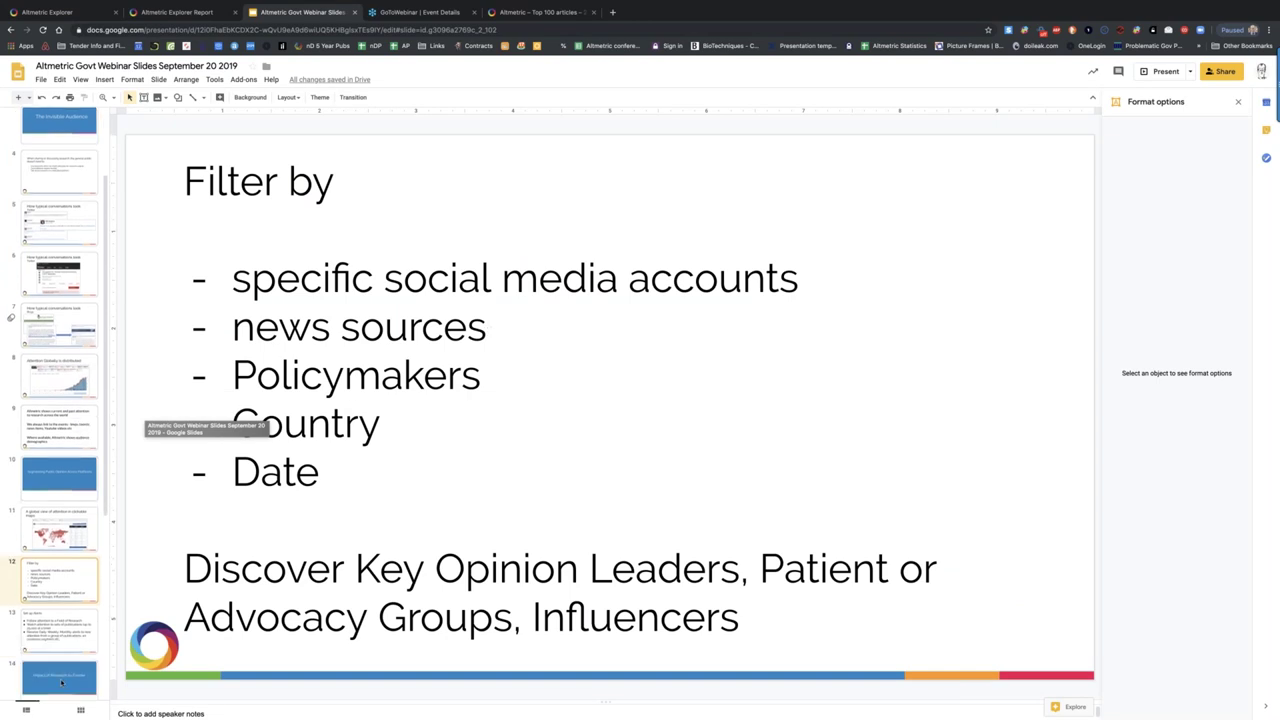
{"action": "left_click", "coordinate": [70, 640]}
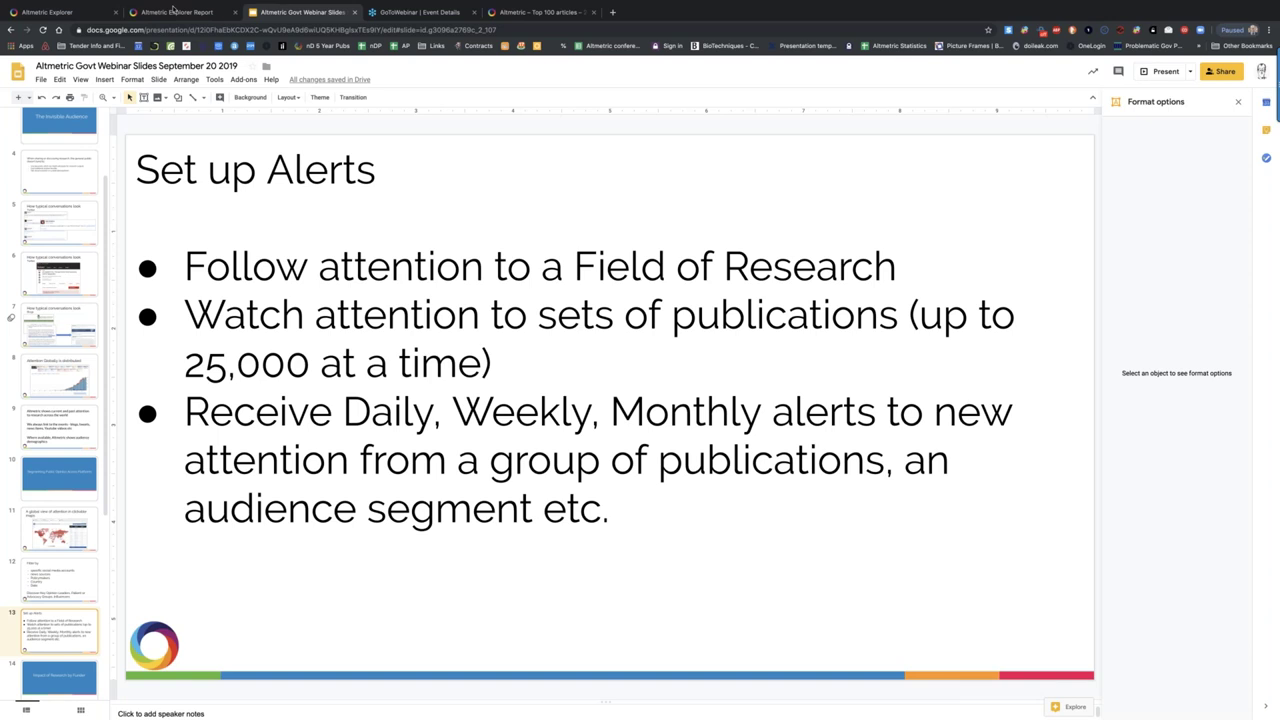
Return to the Altmetric Explorer highlights and look up Genetics in the quick search.
{"action": "left_click", "coordinate": [172, 12]}
{"action": "left_click", "coordinate": [50, 12]}
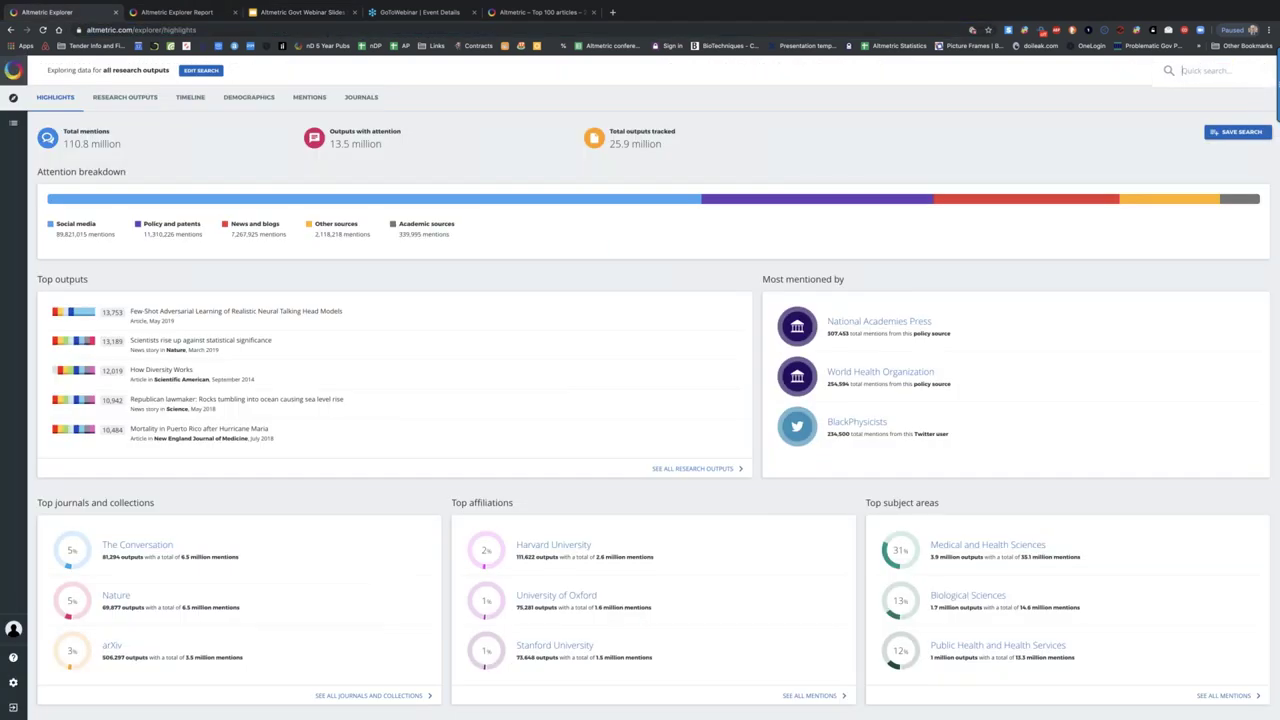
{"action": "left_click", "coordinate": [1190, 70]}
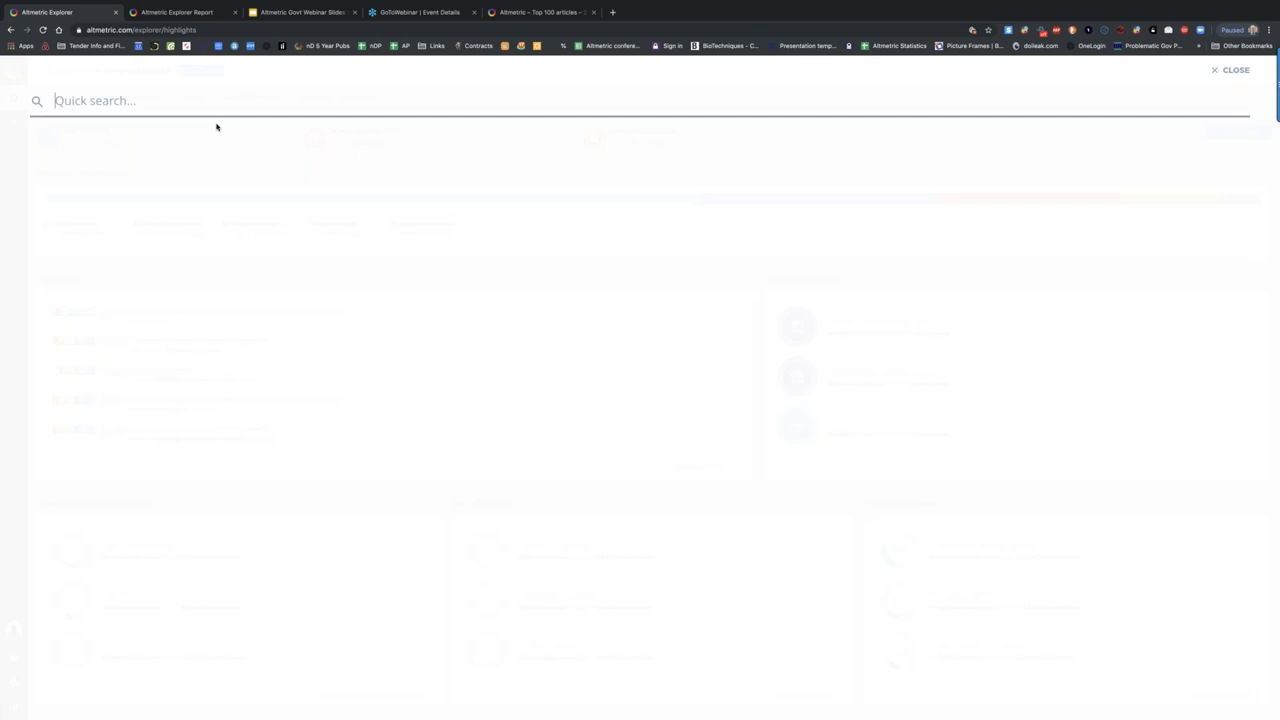
{"action": "type", "text": "Genetics"}
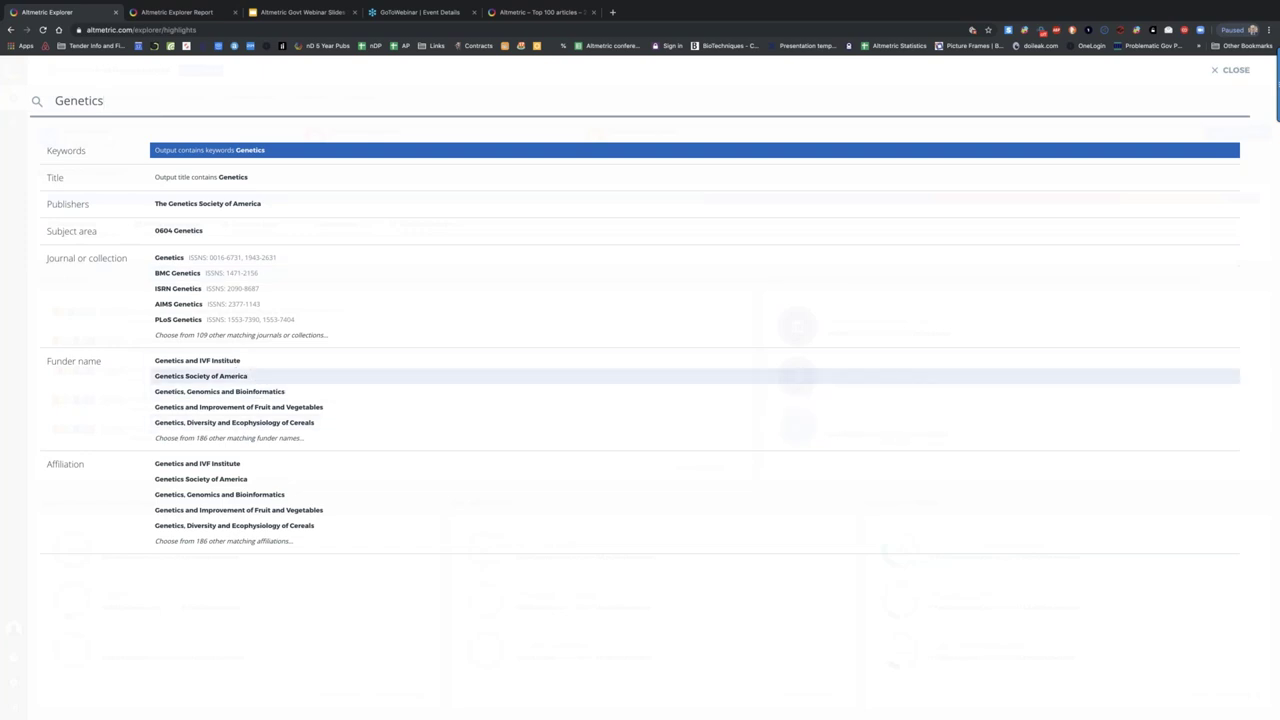
Replace the quick search text with National Natural and filter by the affiliation National Natural Science Foundation of China.
{"action": "double_click", "coordinate": [69, 100]}
{"action": "type", "text": "National Natural"}
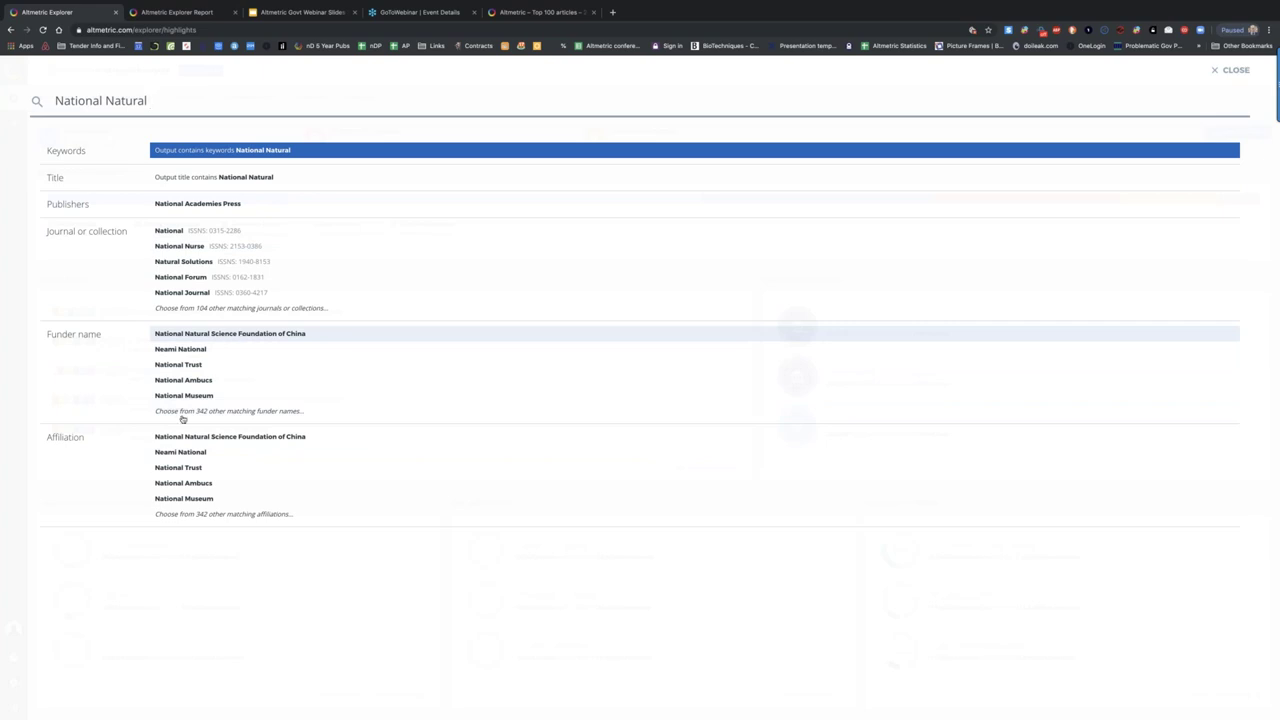
{"action": "left_click", "coordinate": [258, 440]}
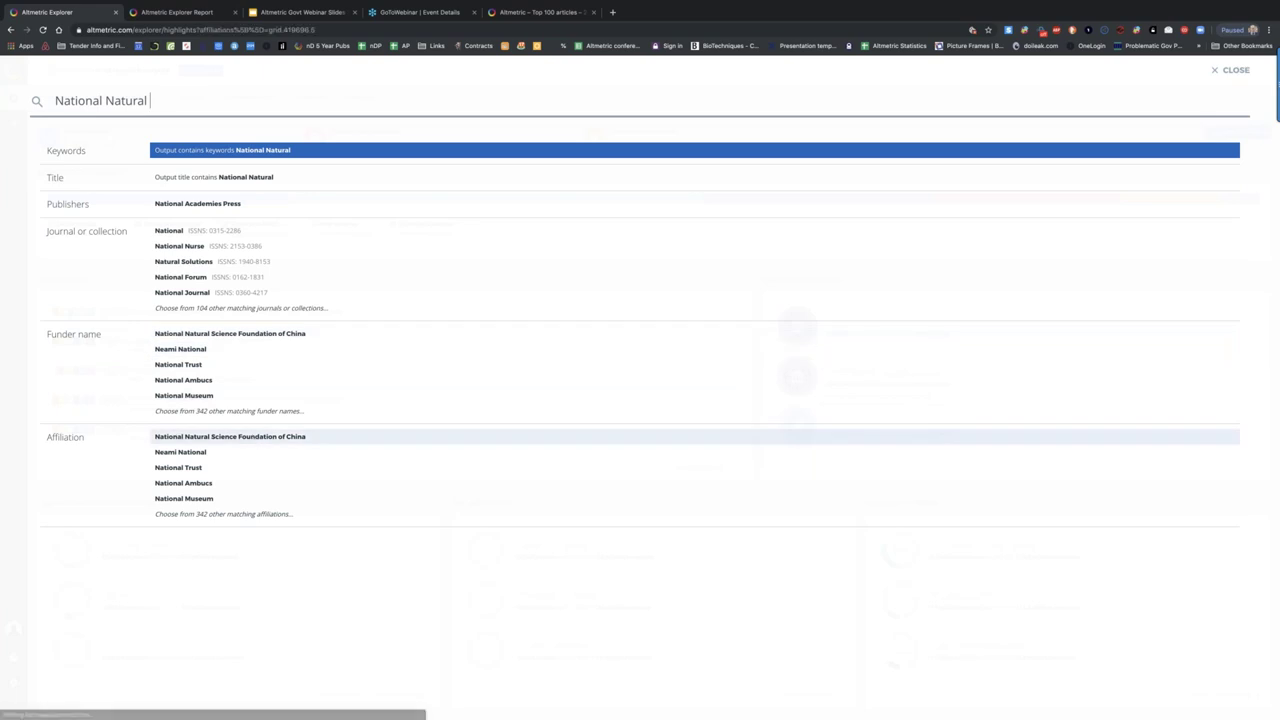
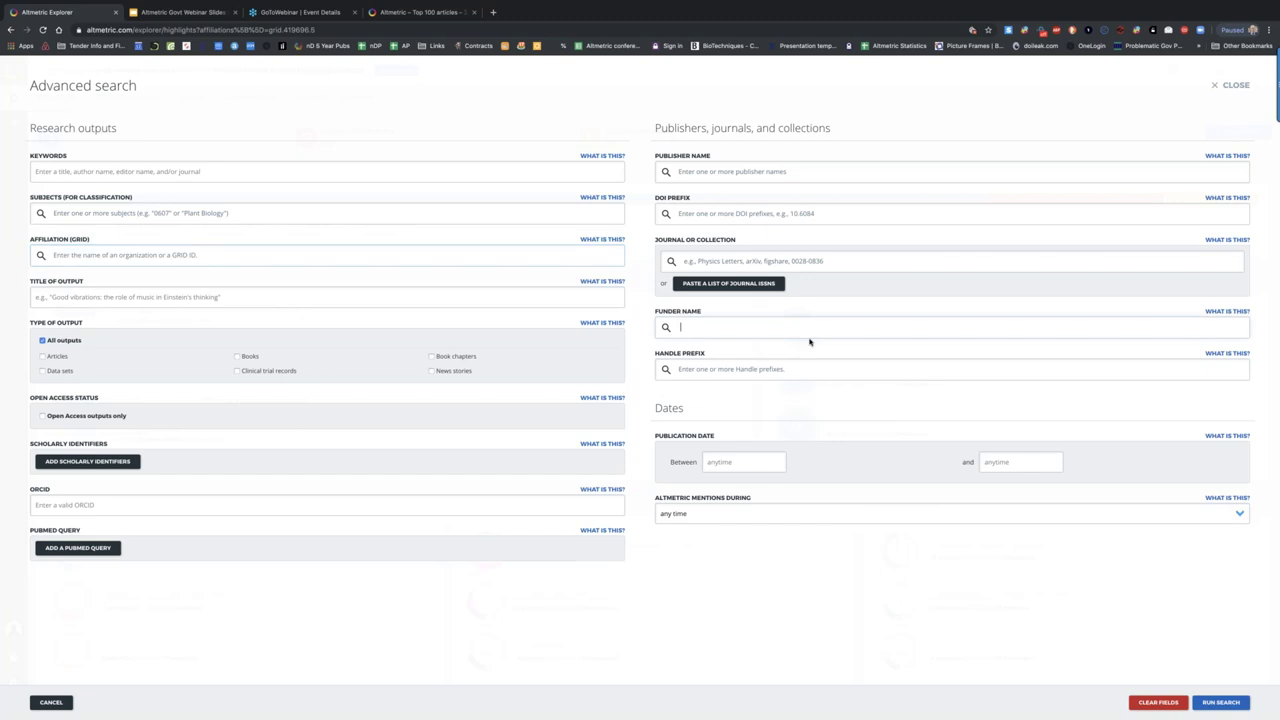
Run an advanced search for outputs with the funder name National Natural Science Foundation of China.
{"action": "type", "text": "Natural"}
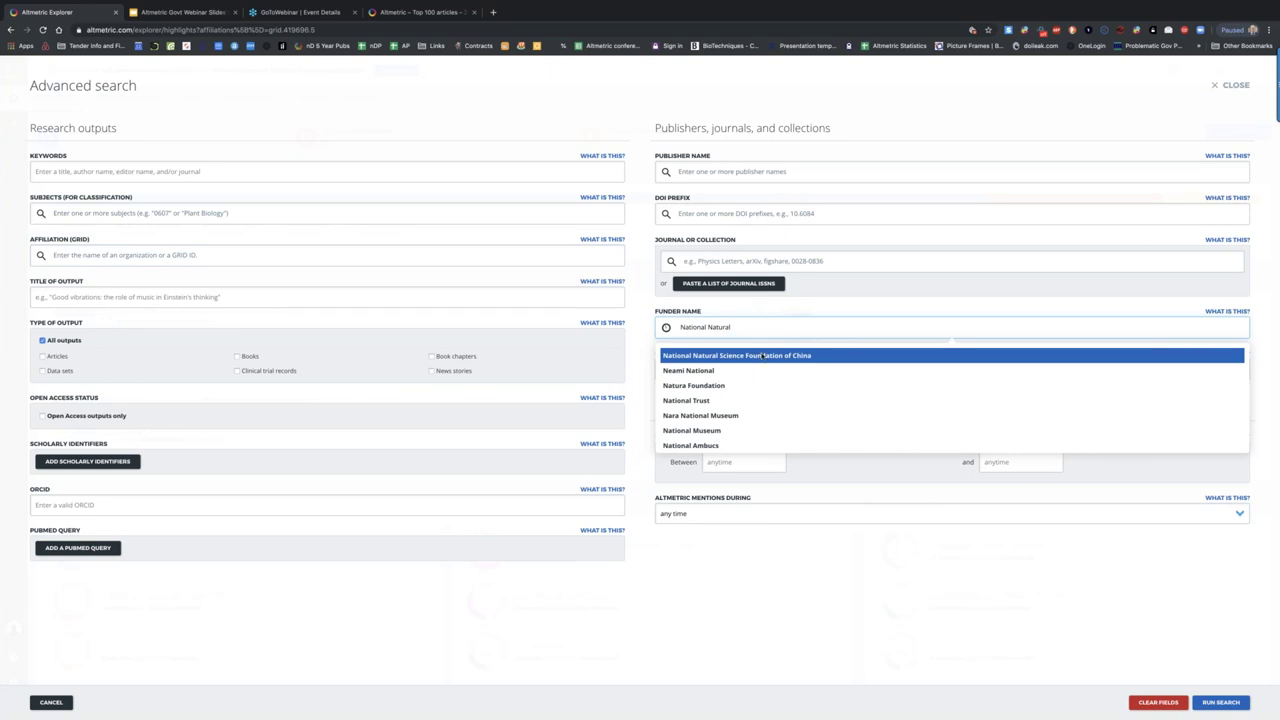
{"action": "left_click", "coordinate": [763, 356]}
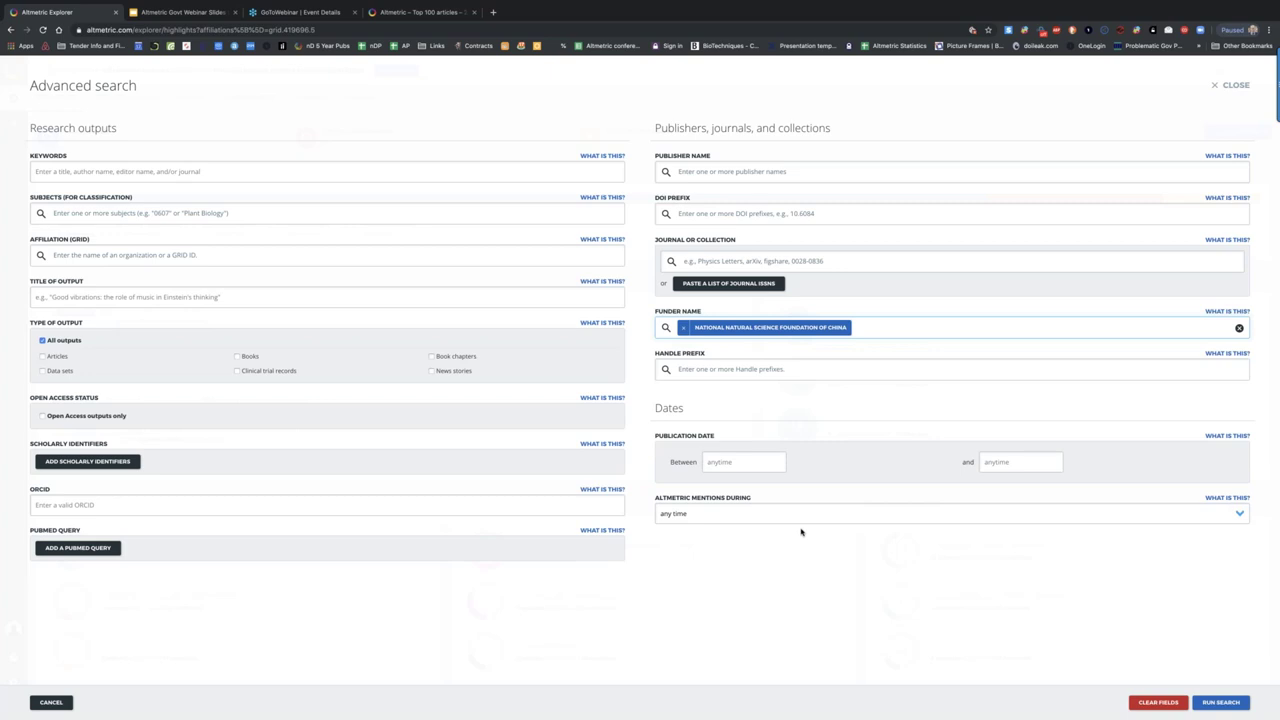
{"action": "left_click", "coordinate": [1217, 703]}
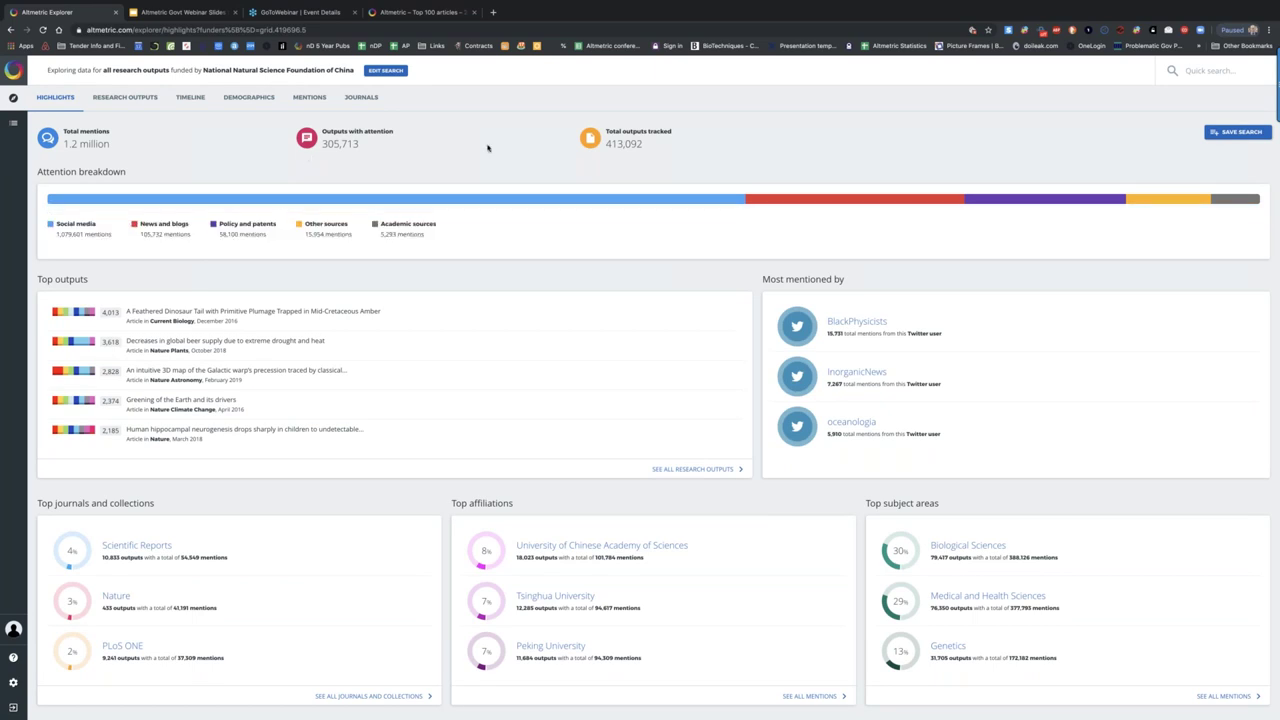
View the social media attention breakdown and sort the foundation's research outputs by patents.
{"action": "left_click", "coordinate": [251, 217]}
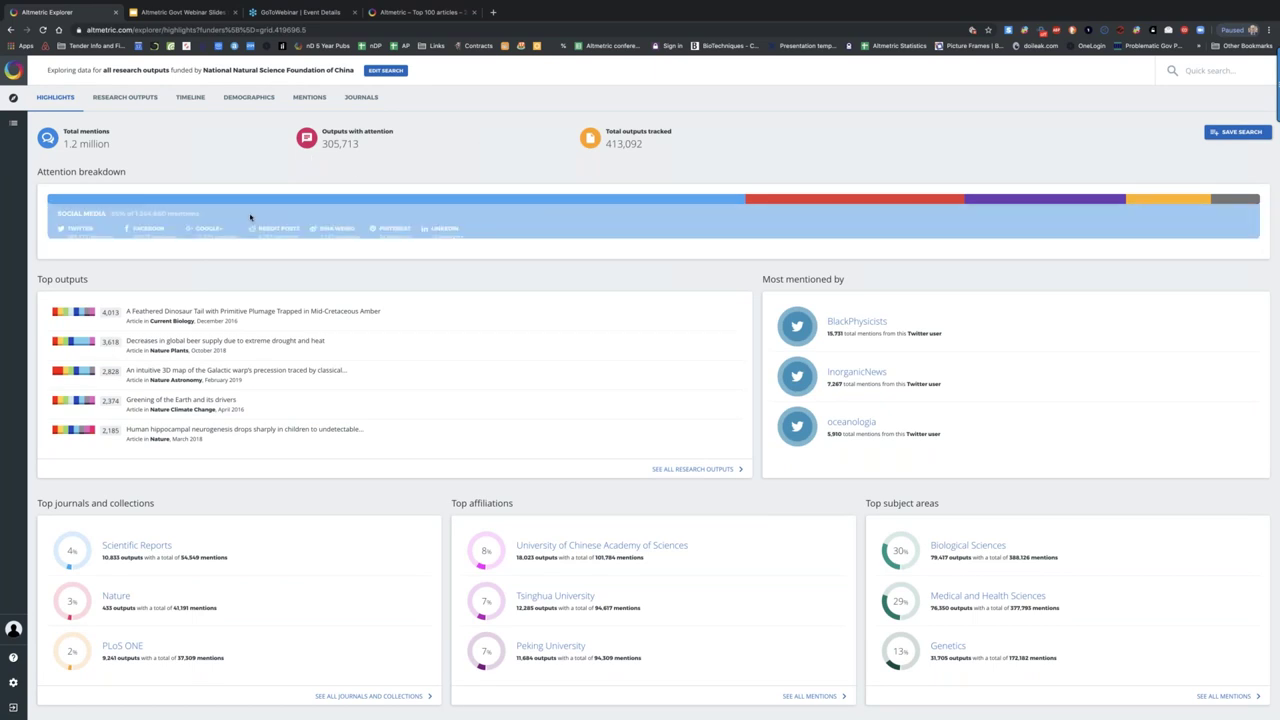
{"action": "left_click", "coordinate": [143, 100]}
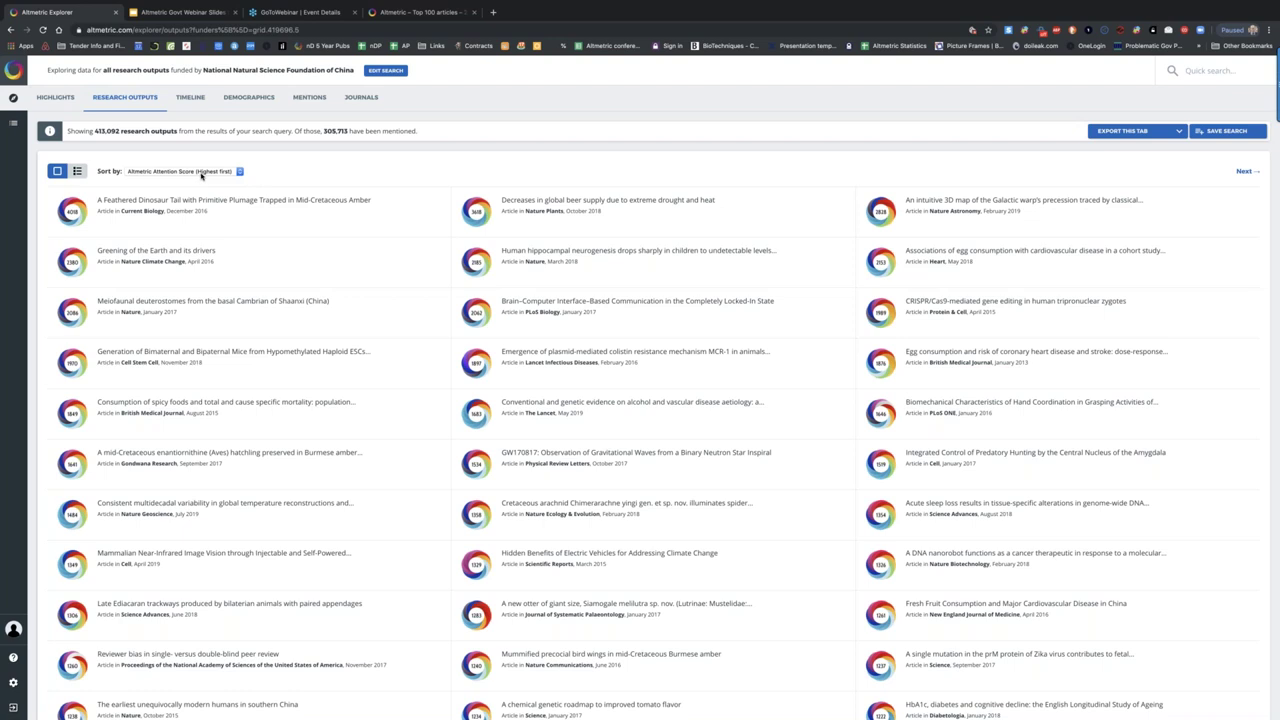
{"action": "left_click", "coordinate": [201, 175]}
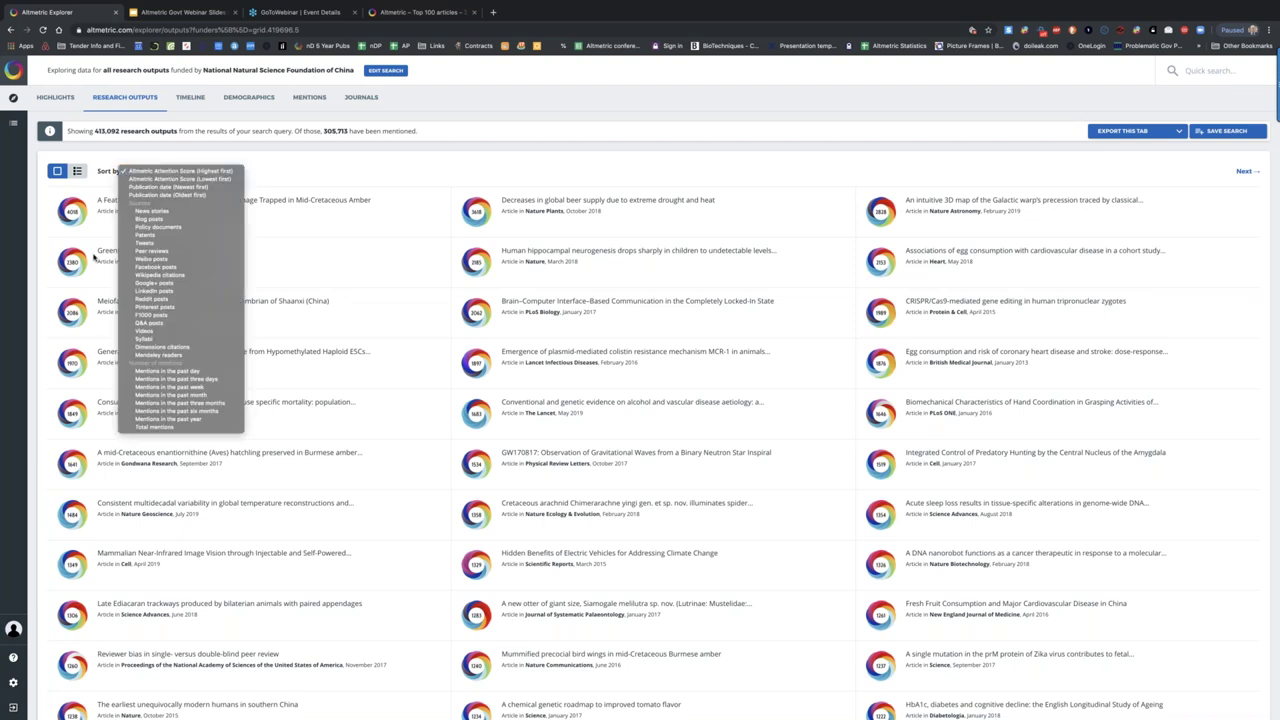
{"action": "left_click", "coordinate": [158, 235]}
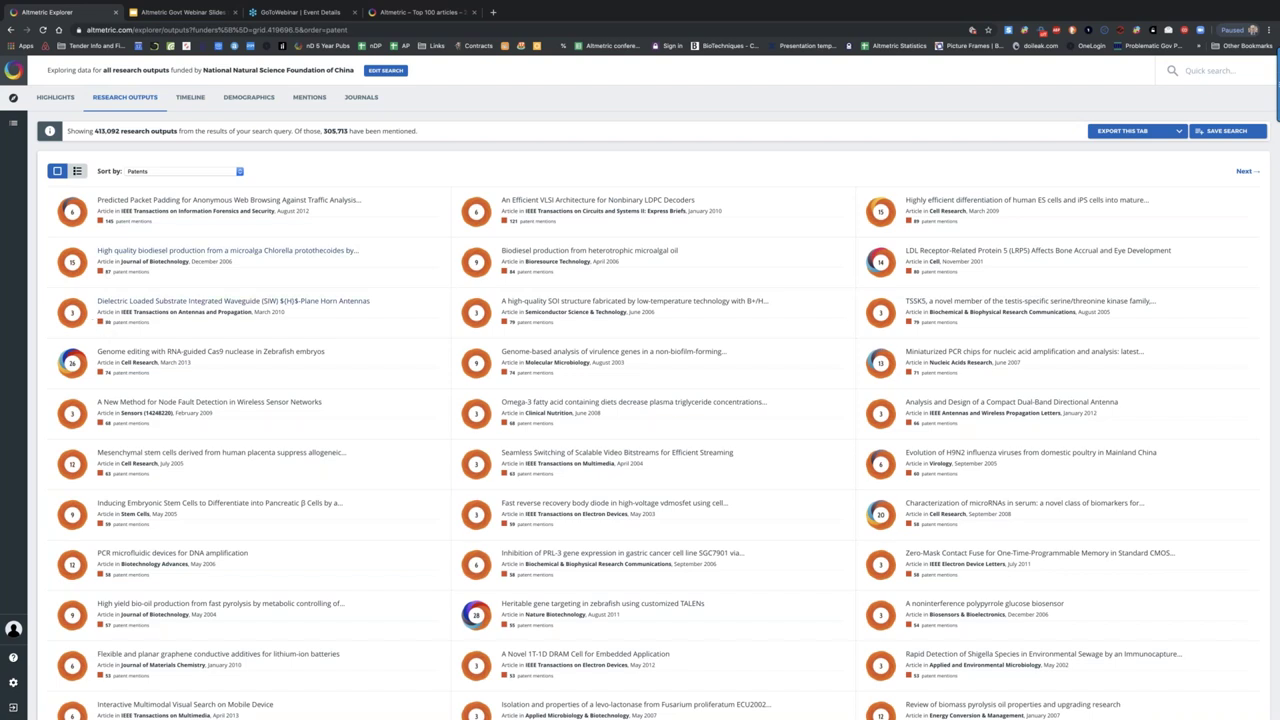
Open the patents citing the Dielectric Loaded Substrate Integrated Waveguide article and view the patent Monitoring and mitigating conditions in a communication network.
{"action": "left_click", "coordinate": [124, 304]}
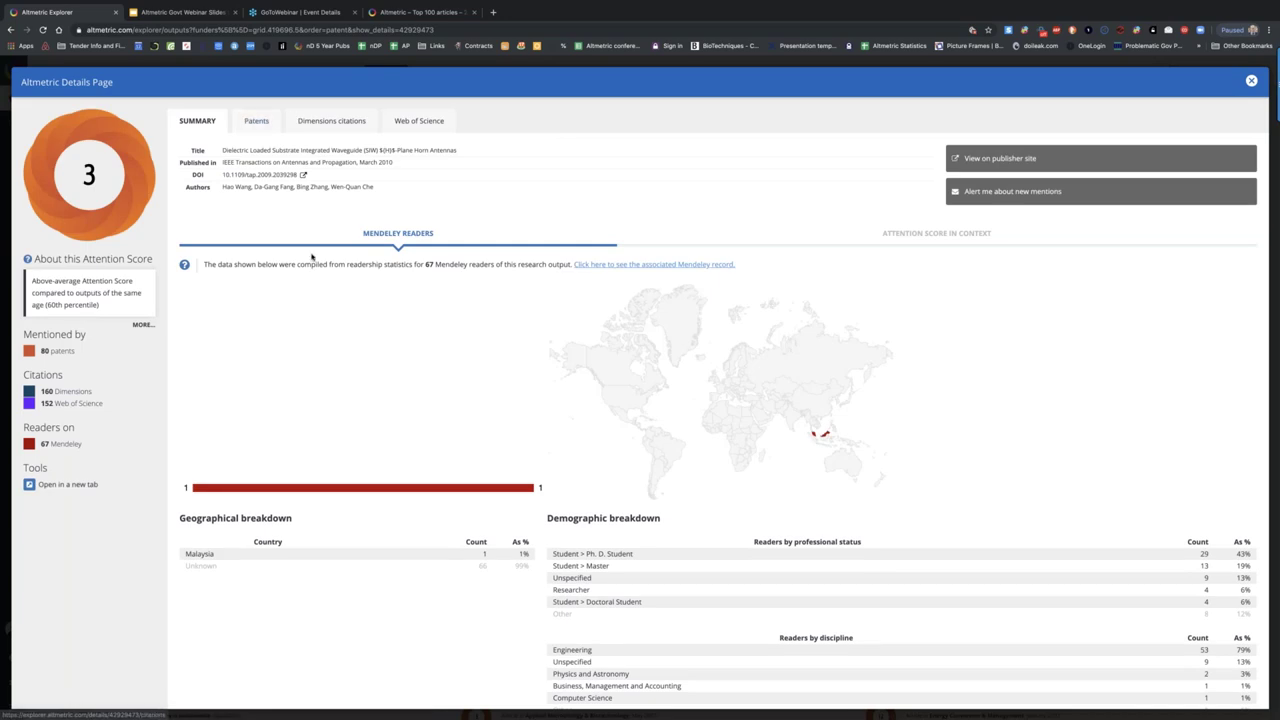
{"action": "left_click", "coordinate": [253, 124]}
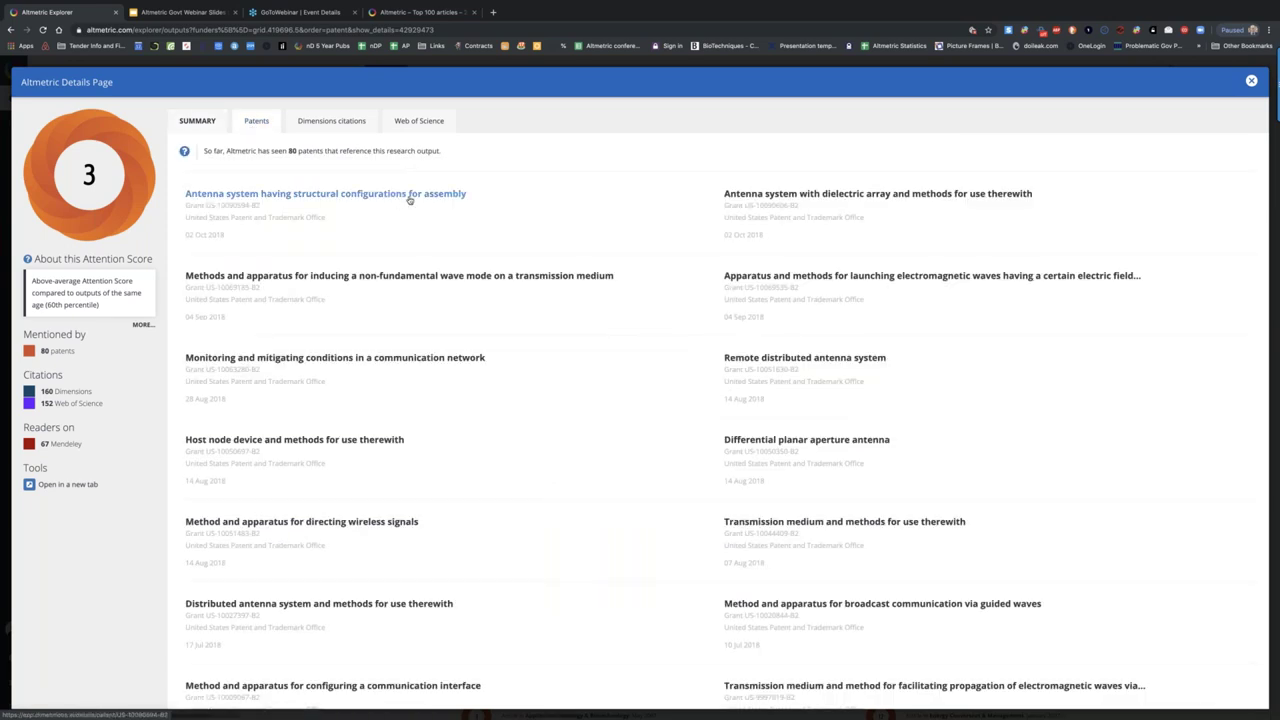
{"action": "left_click", "coordinate": [246, 359]}
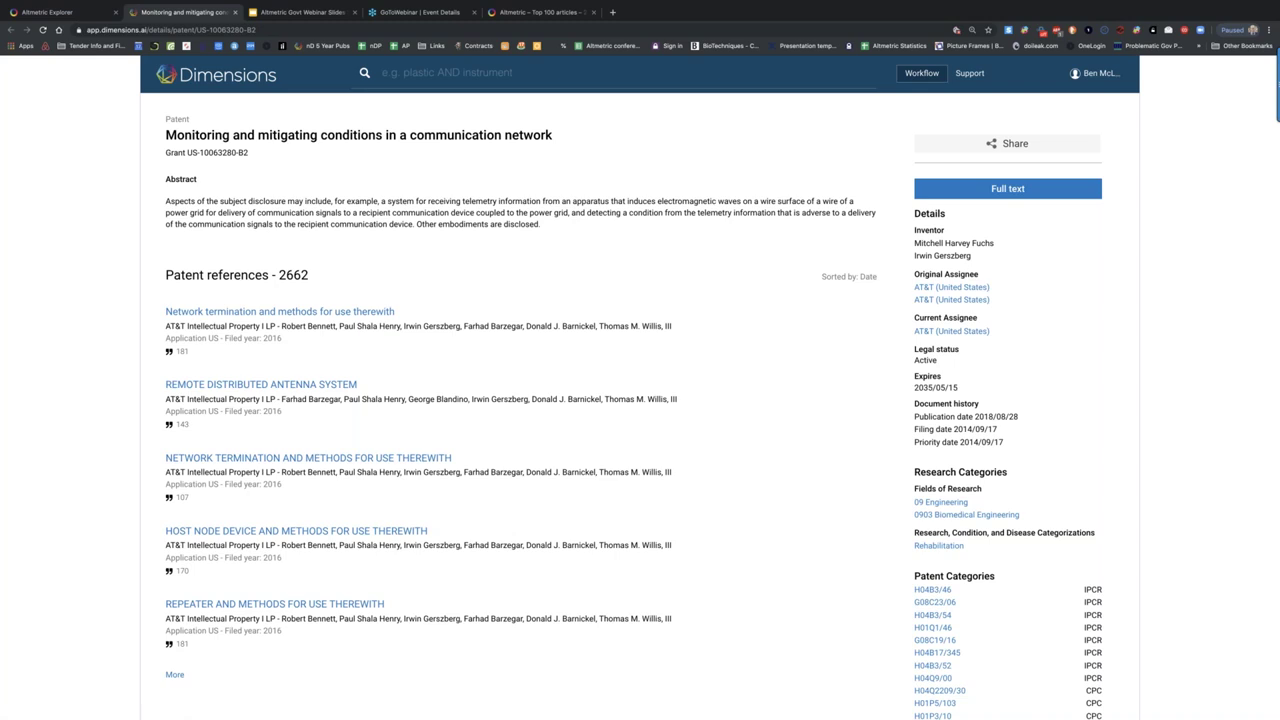
Review the patent's publication references, alternate publications and legal events, and return to the foundation's list of research outputs.
{"action": "scroll", "coordinate": [640, 400], "scroll_direction": "down", "scroll_amount": 5}
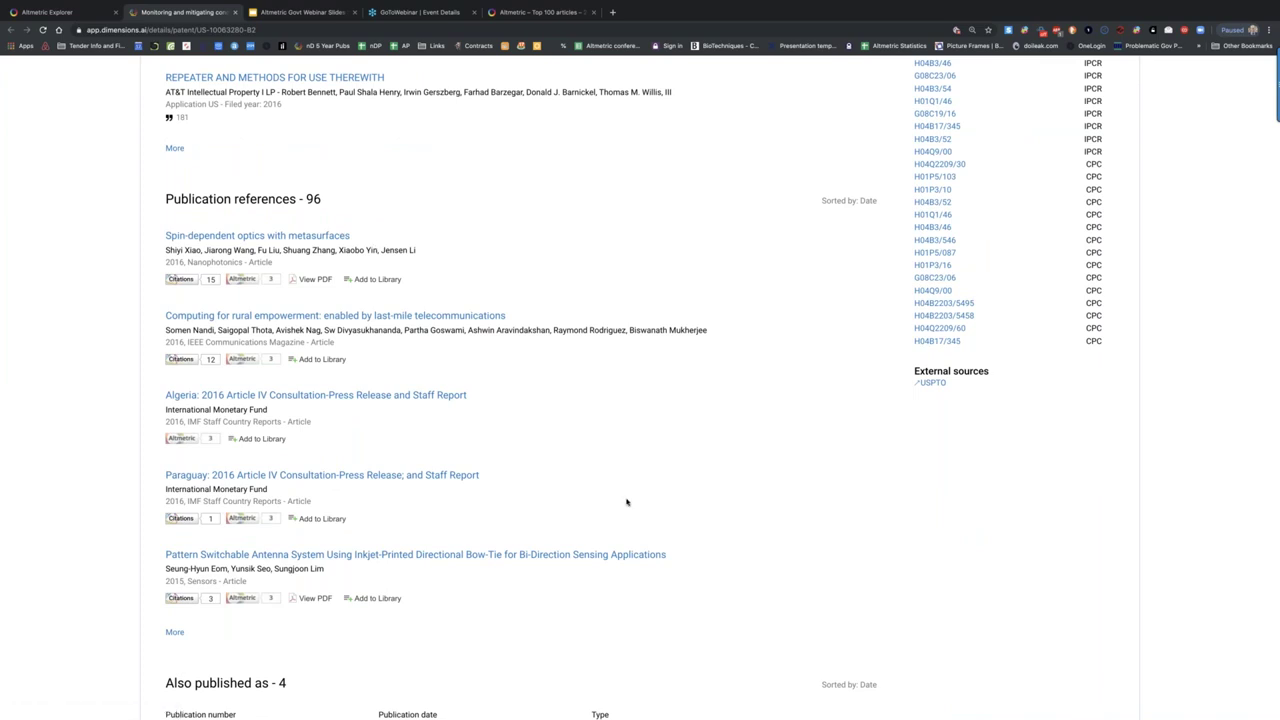
{"action": "scroll", "coordinate": [627, 501], "scroll_direction": "down", "scroll_amount": 4}
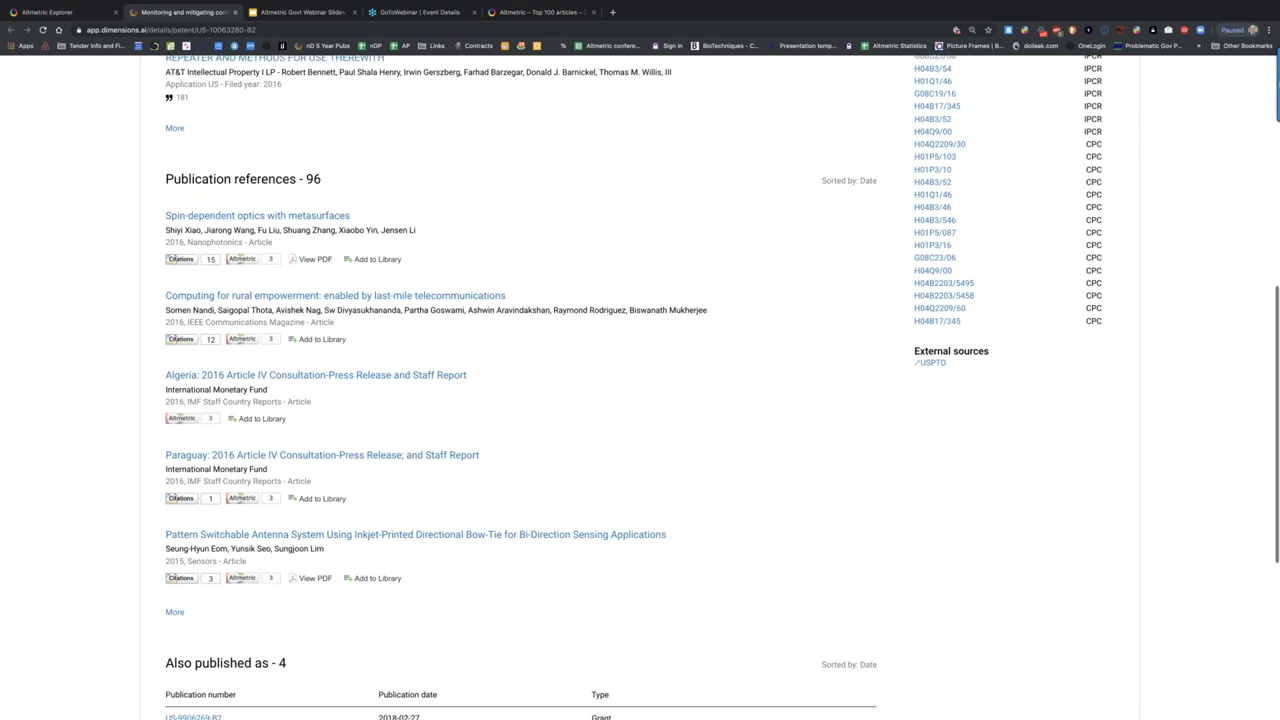
{"action": "scroll", "coordinate": [629, 461], "scroll_direction": "down", "scroll_amount": 4}
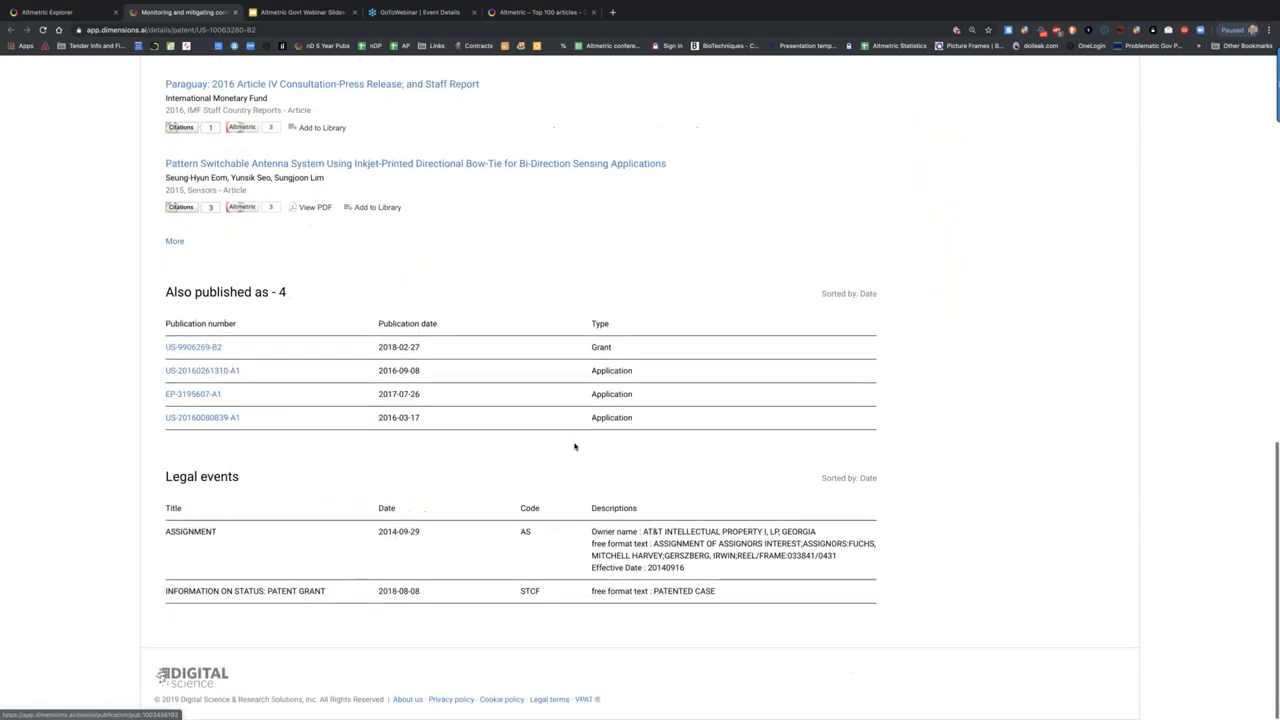
{"action": "scroll", "coordinate": [651, 534], "scroll_direction": "up", "scroll_amount": 5}
{"action": "scroll", "coordinate": [440, 233], "scroll_direction": "up", "scroll_amount": 10}
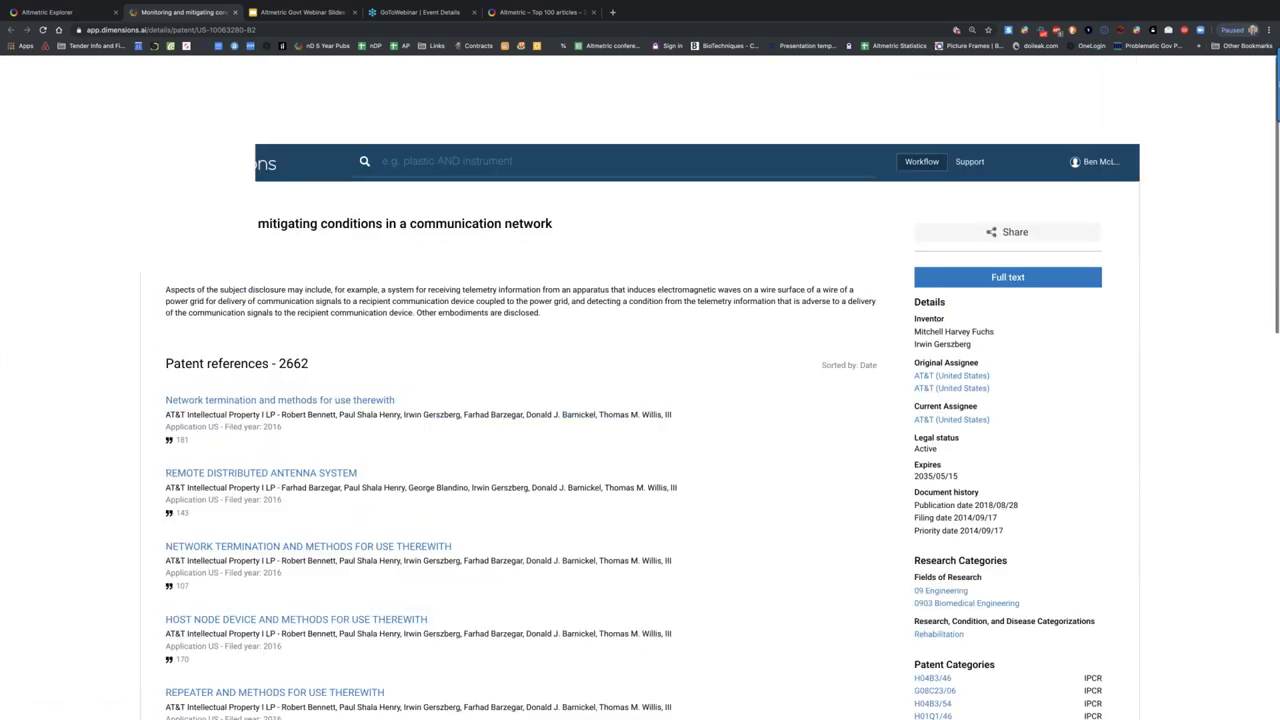
{"action": "key", "text": "ctrl+shift+Tab"}
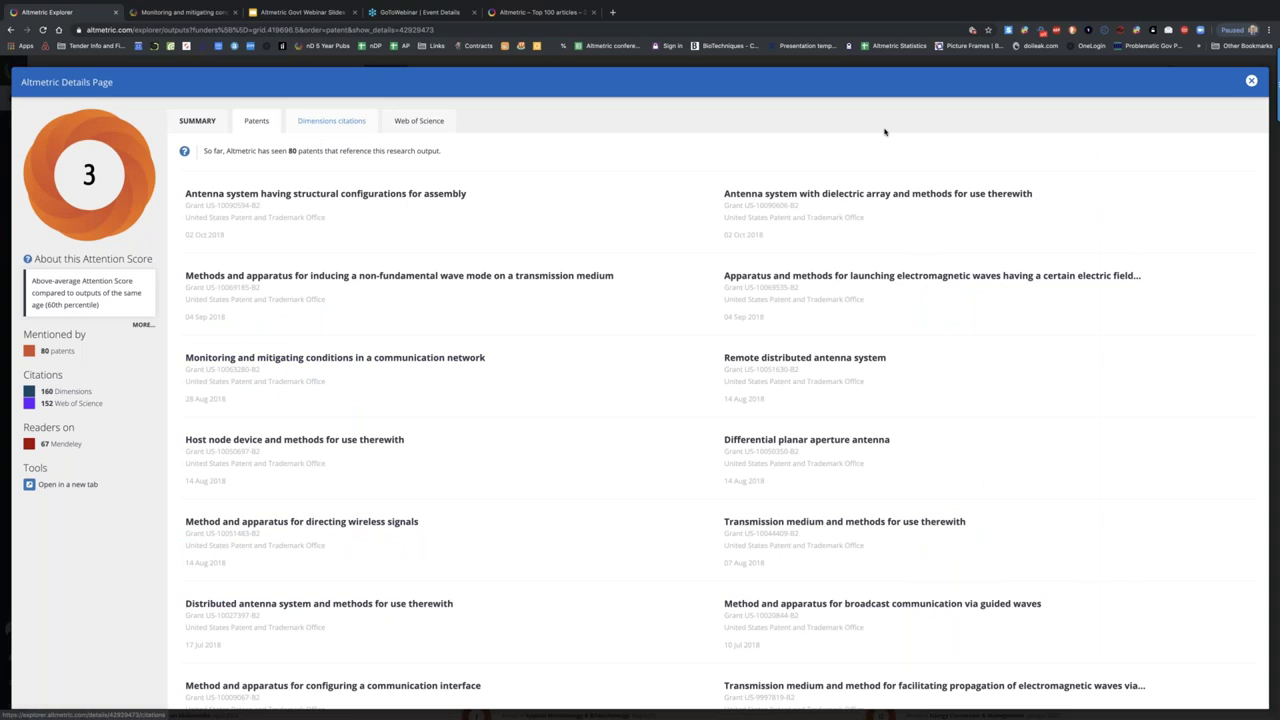
{"action": "left_click", "coordinate": [1251, 81]}
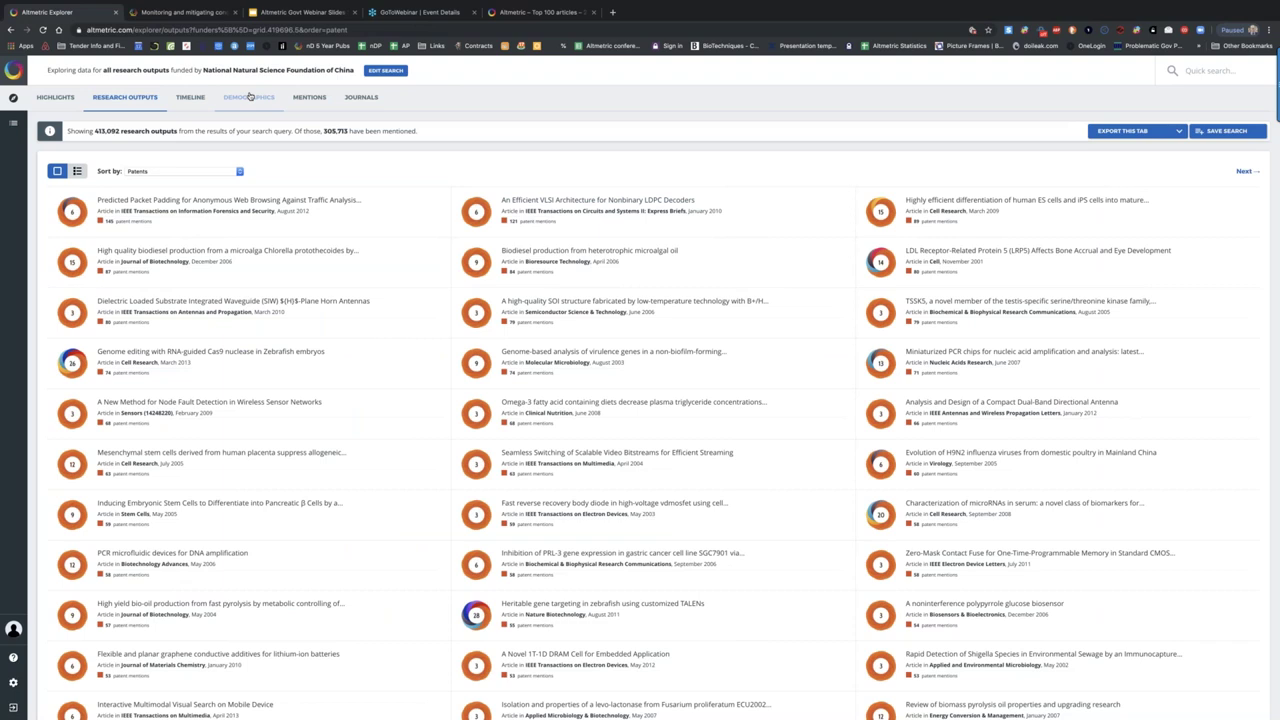
Examine the foundation's Twitter attention by country, including the United States, and open the Facebook and news demographics.
{"action": "left_click", "coordinate": [250, 96]}
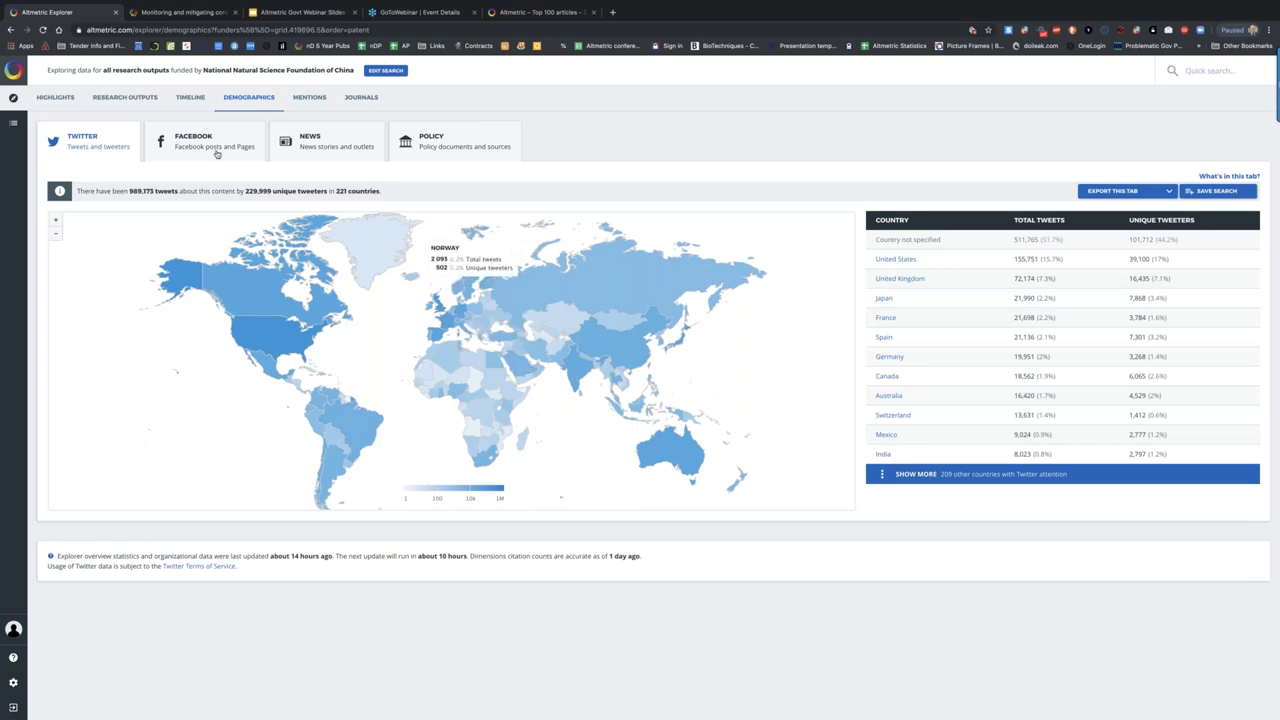
{"action": "mouse_move", "coordinate": [276, 323]}
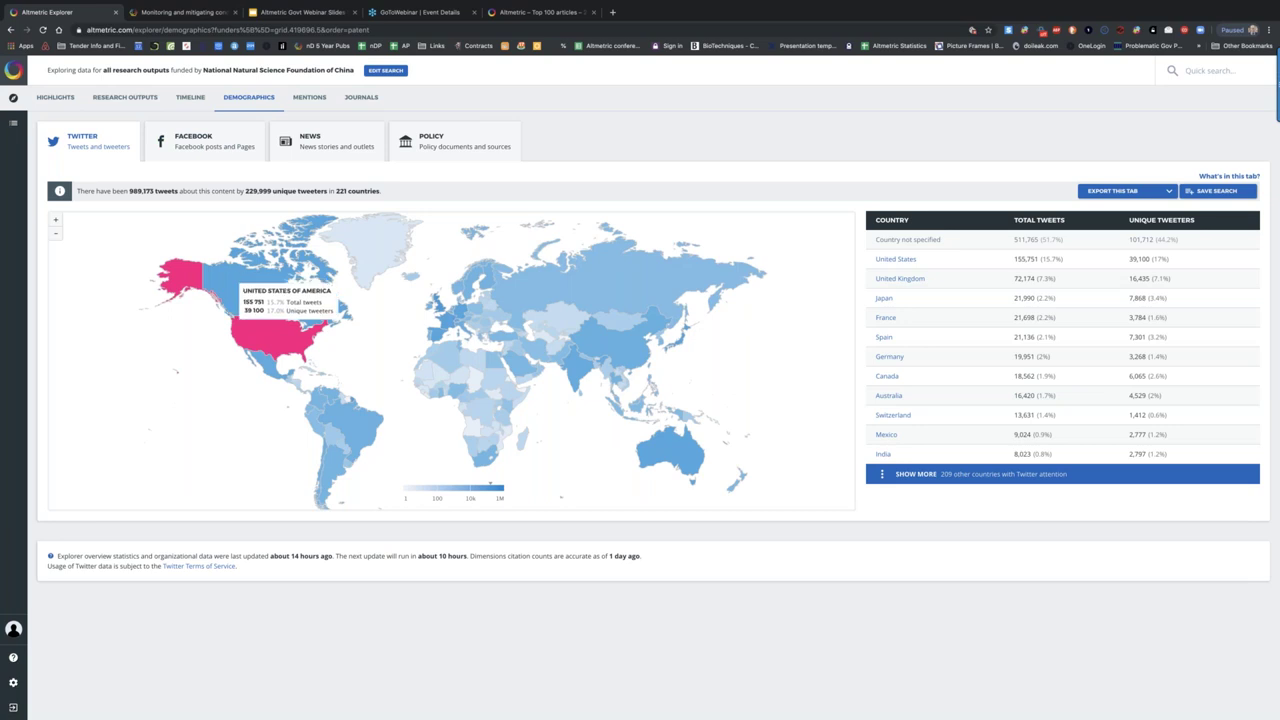
{"action": "mouse_move", "coordinate": [250, 290]}
{"action": "left_click", "coordinate": [205, 140]}
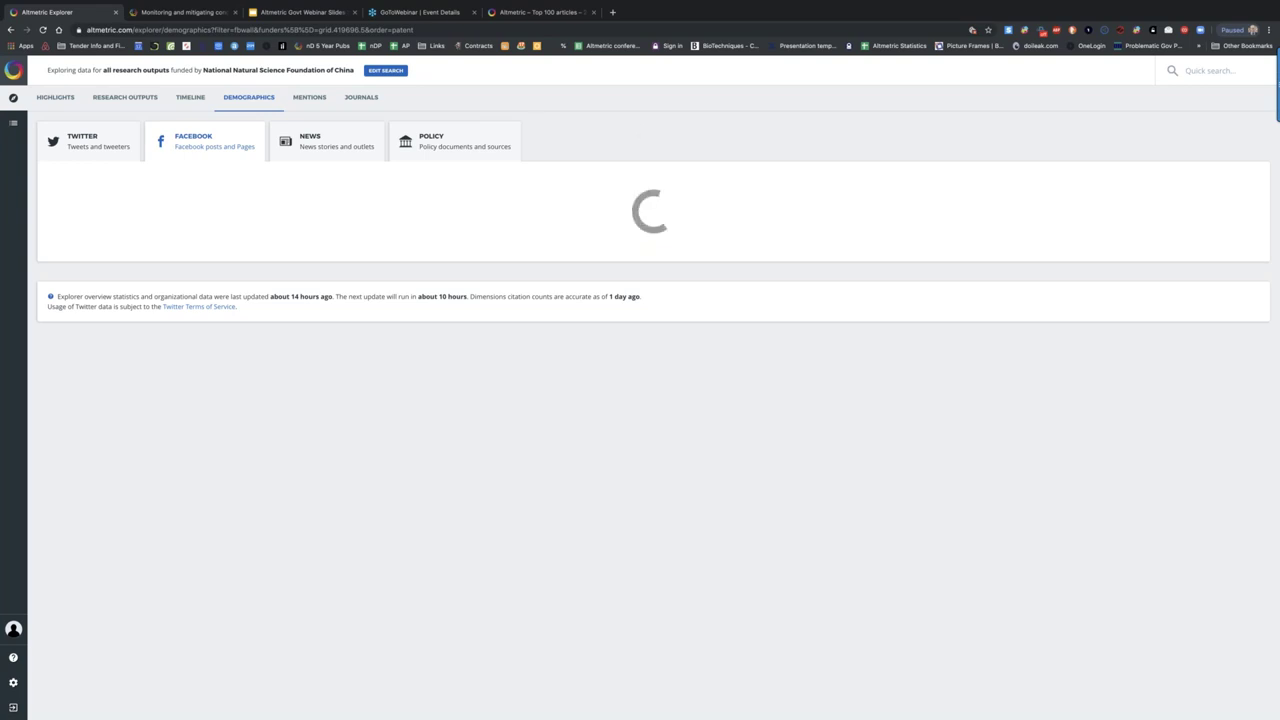
{"action": "left_click", "coordinate": [337, 150]}
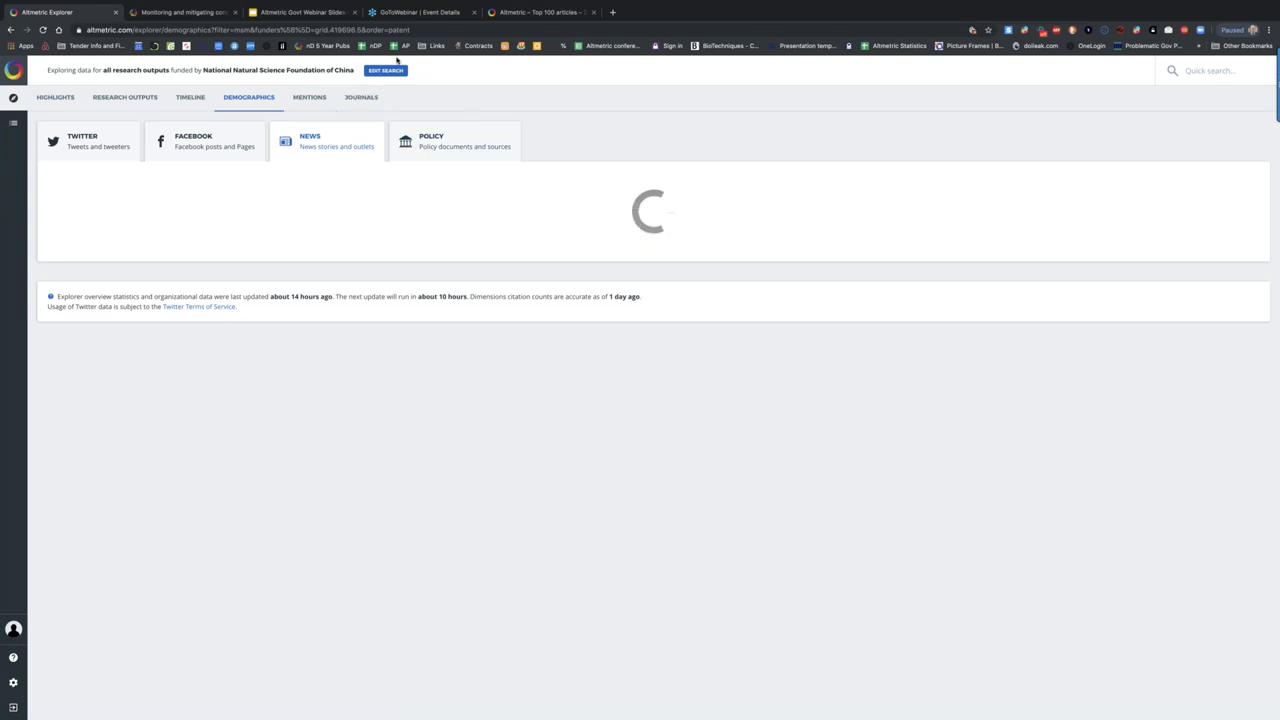
Reload the news demographics page and check the computer's VPN connection while it loads.
{"action": "left_click", "coordinate": [438, 30]}
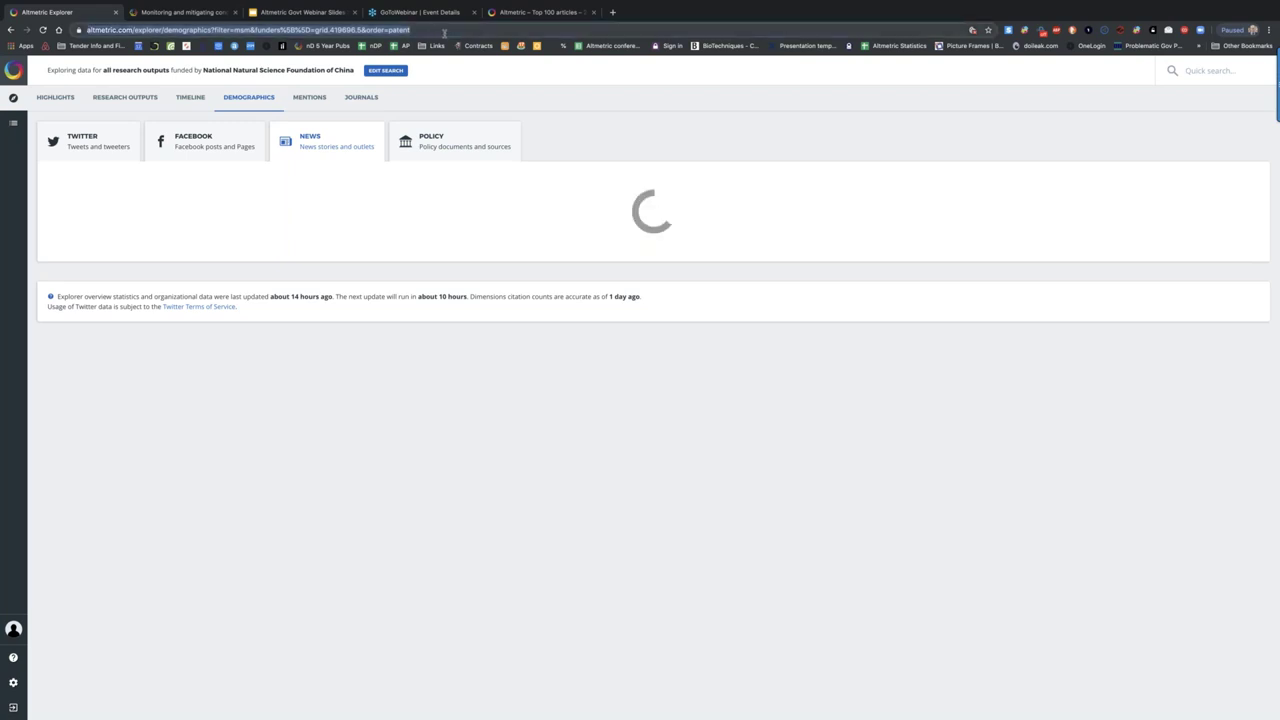
{"action": "key", "text": "Return"}
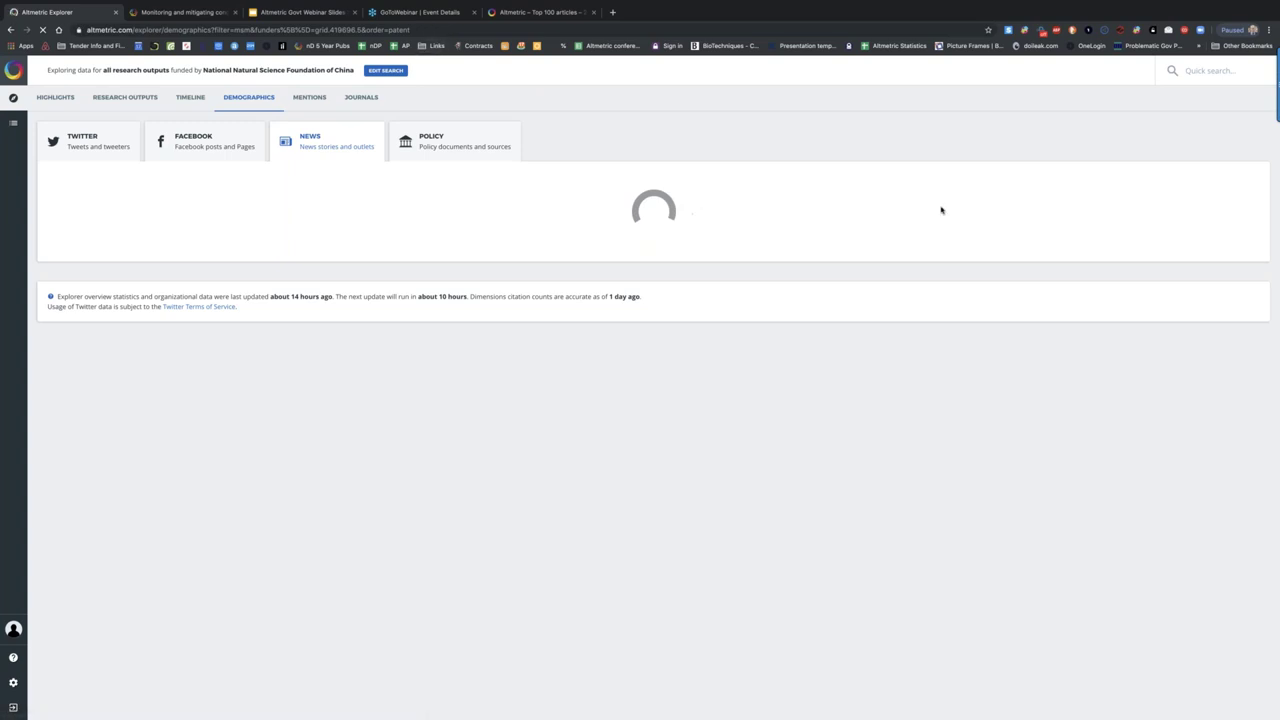
{"action": "mouse_move", "coordinate": [1050, 2]}
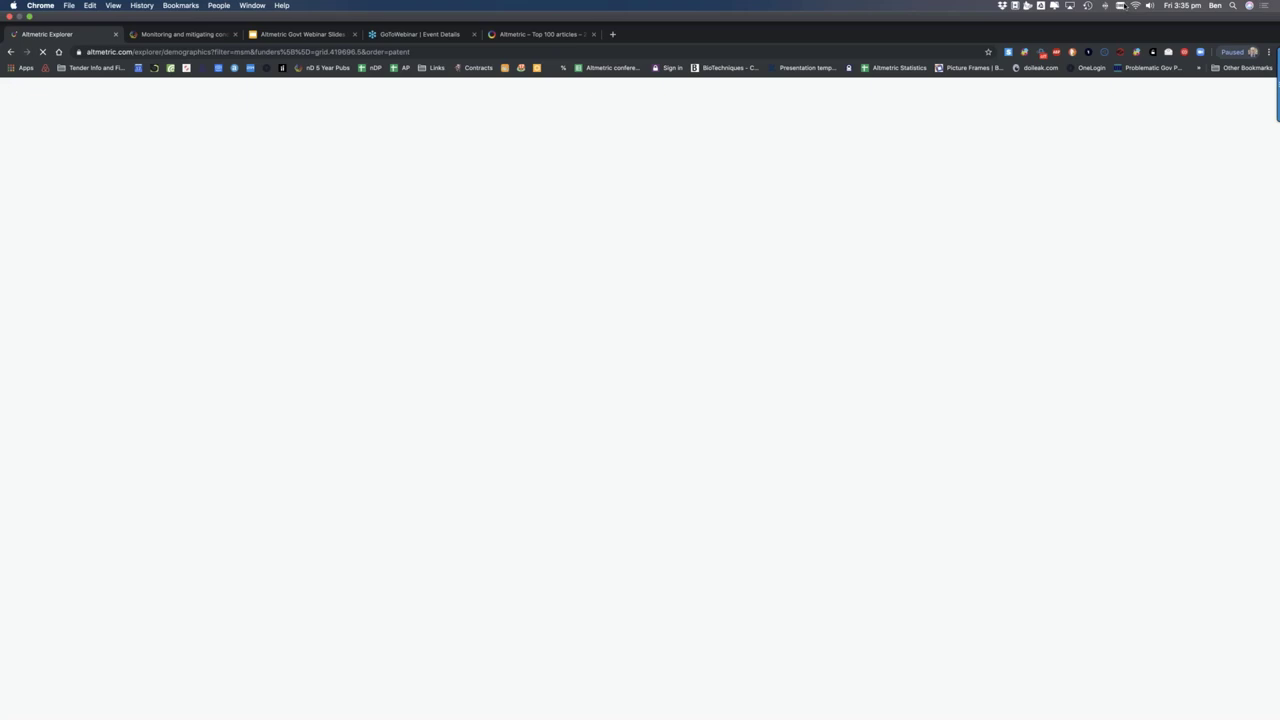
{"action": "left_click", "coordinate": [1121, 5]}
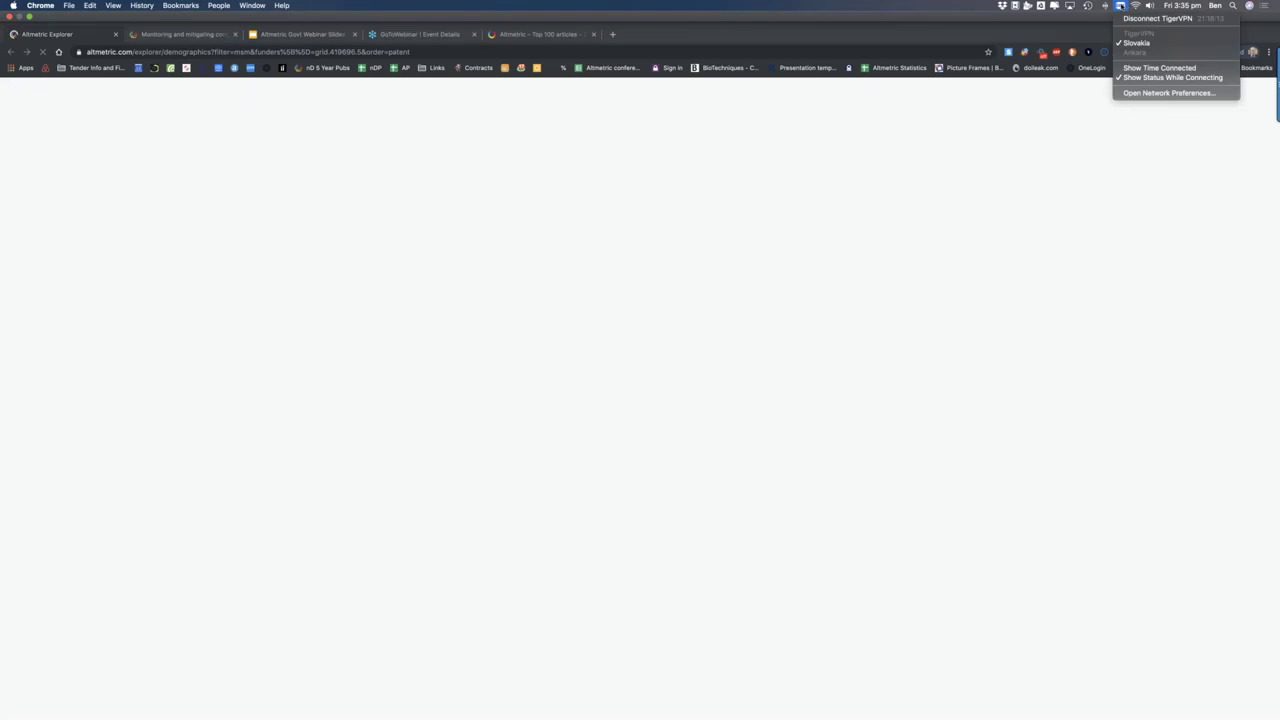
{"action": "left_click", "coordinate": [869, 137]}
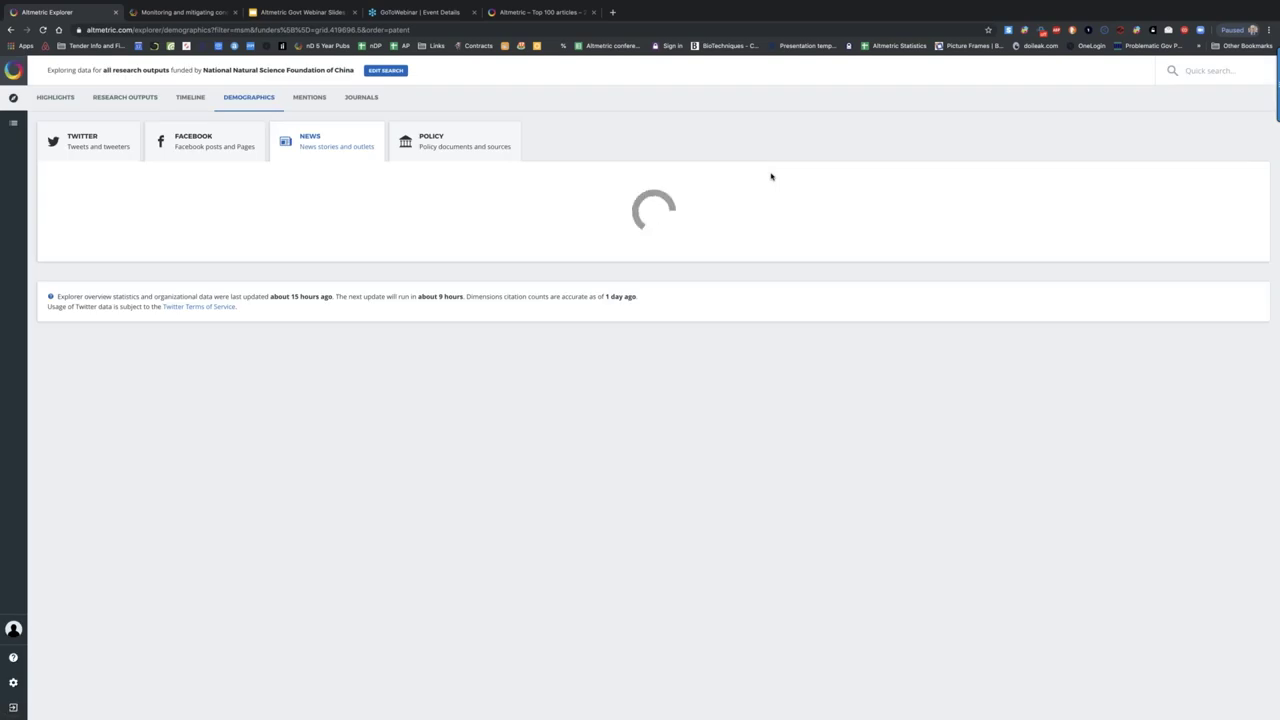
Check the CSV export option for mentions of the foundation's research outputs and save the mentions search.
{"action": "left_click", "coordinate": [311, 99]}
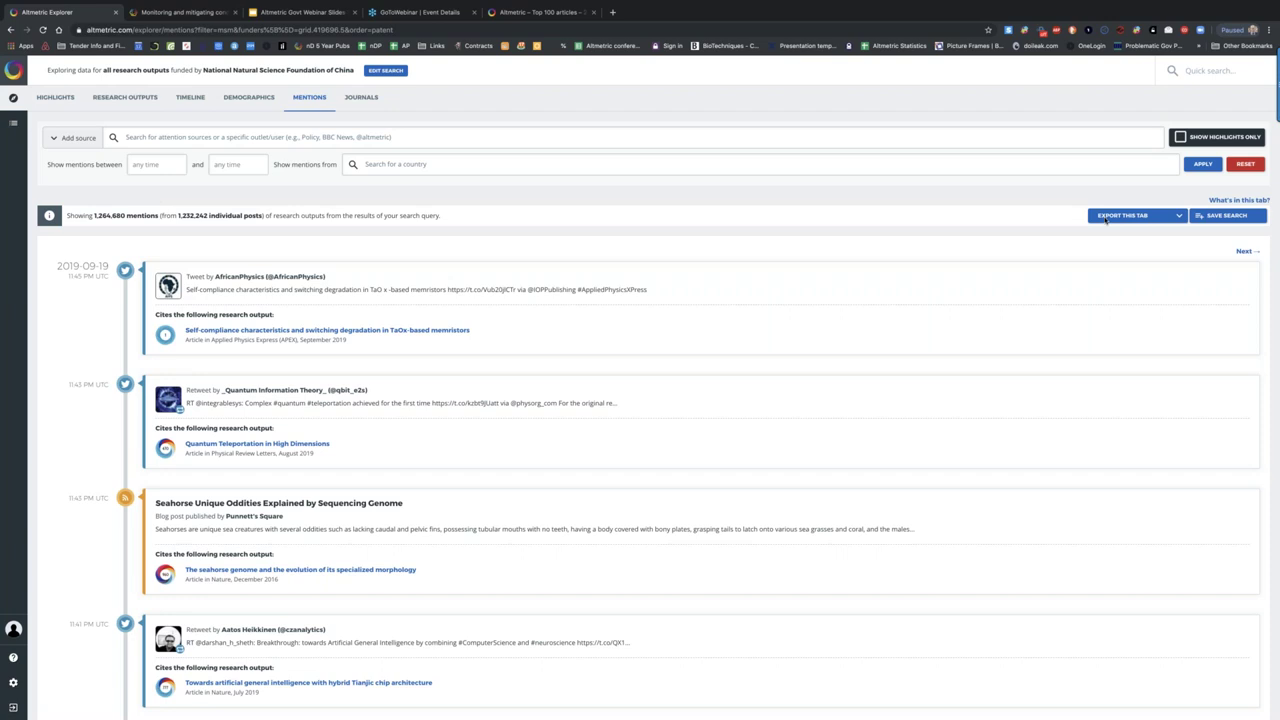
{"action": "left_click", "coordinate": [1135, 216]}
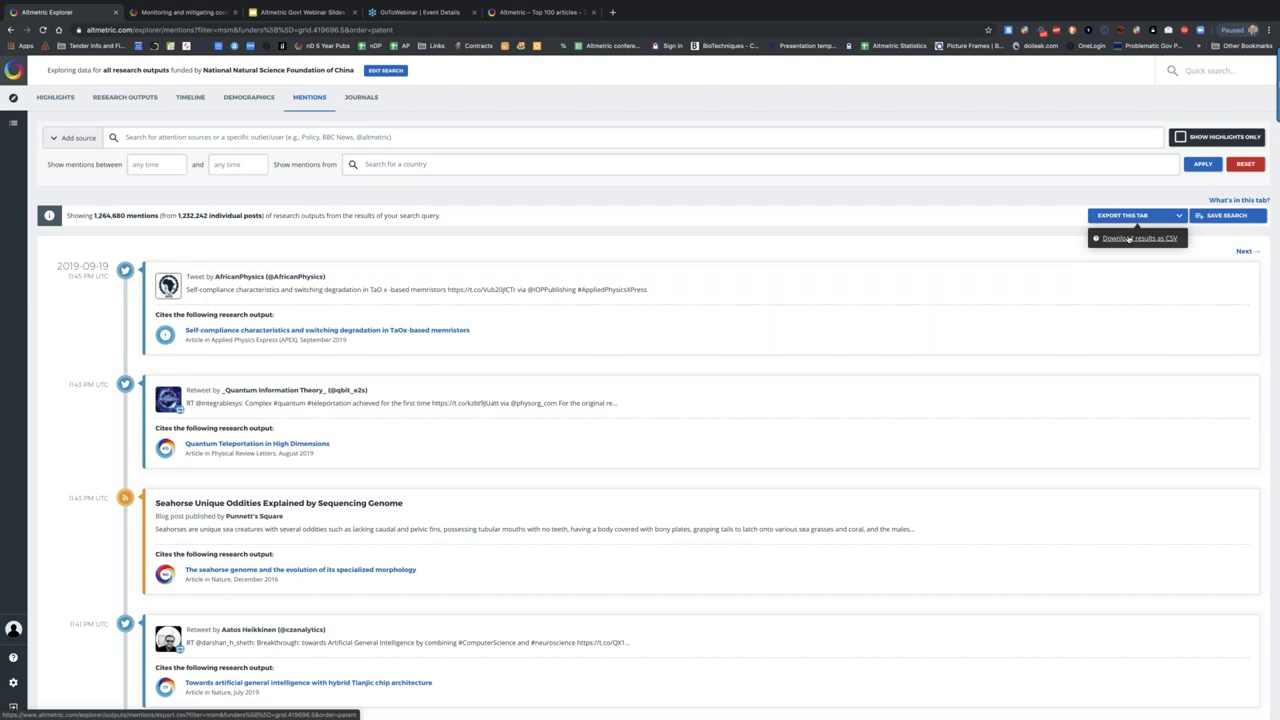
{"action": "left_click", "coordinate": [1128, 238]}
{"action": "left_click", "coordinate": [1129, 220]}
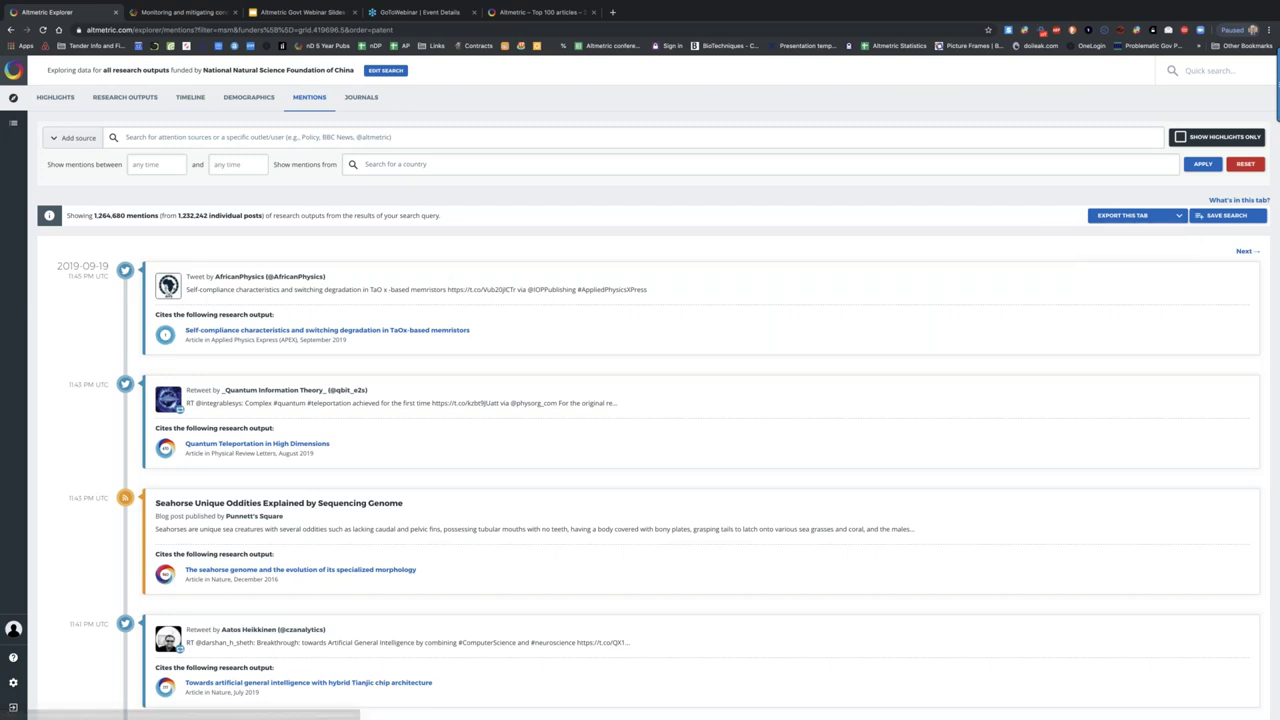
{"action": "left_click", "coordinate": [703, 252]}
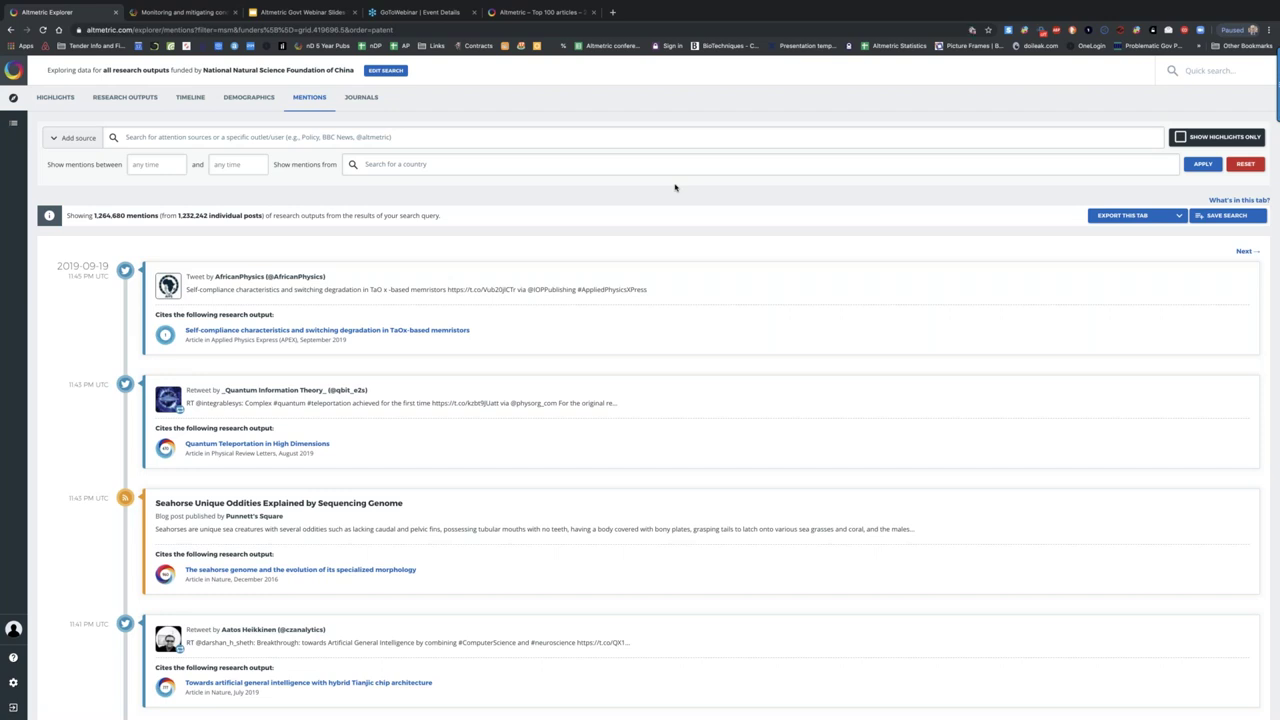
{"action": "left_click", "coordinate": [1216, 218]}
{"action": "left_click", "coordinate": [75, 137]}
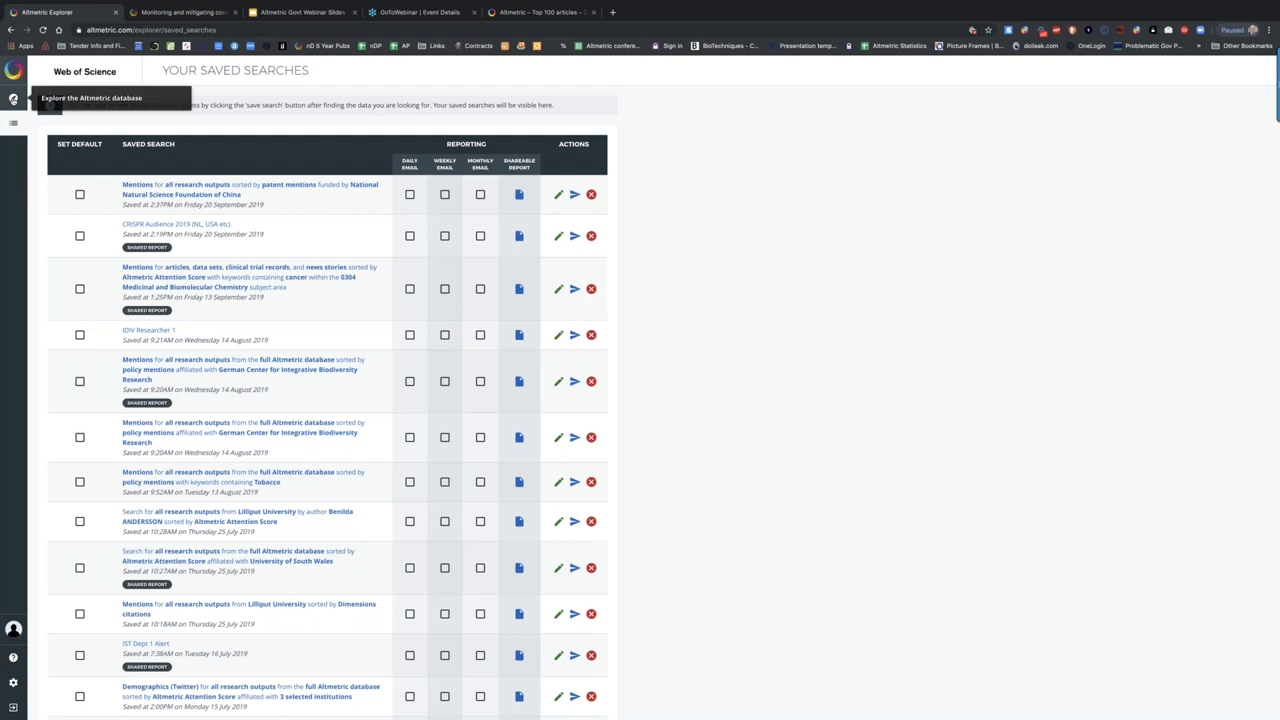
Run a new advanced search for all research outputs with the National Natural Science Foundation of China as funder.
{"action": "left_click", "coordinate": [13, 98]}
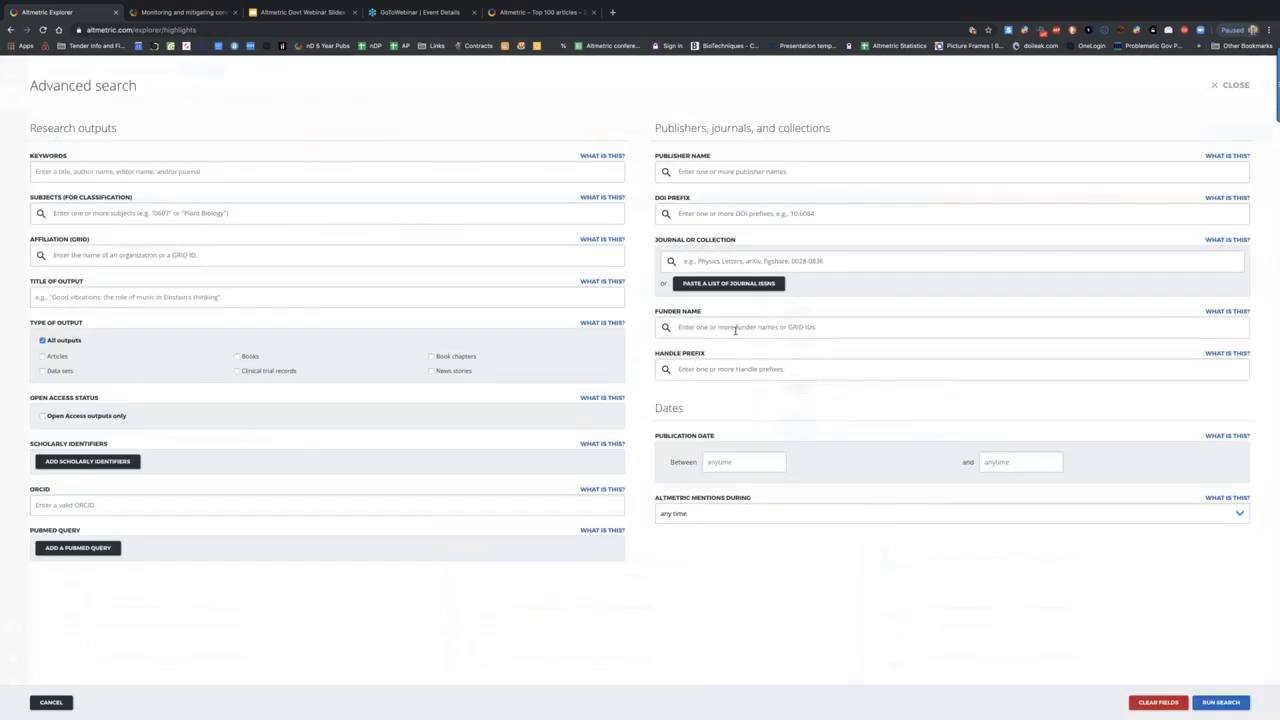
{"action": "left_click", "coordinate": [737, 330]}
{"action": "type", "text": "N"}
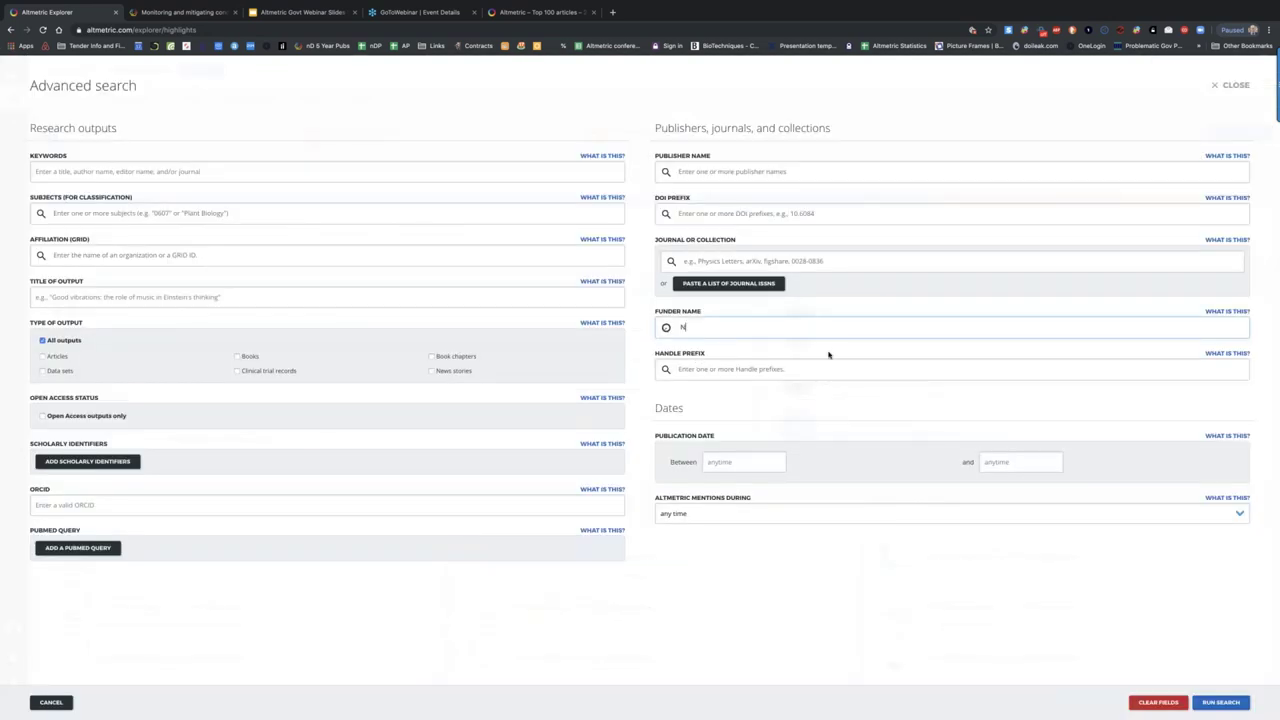
{"action": "type", "text": "ational Natura"}
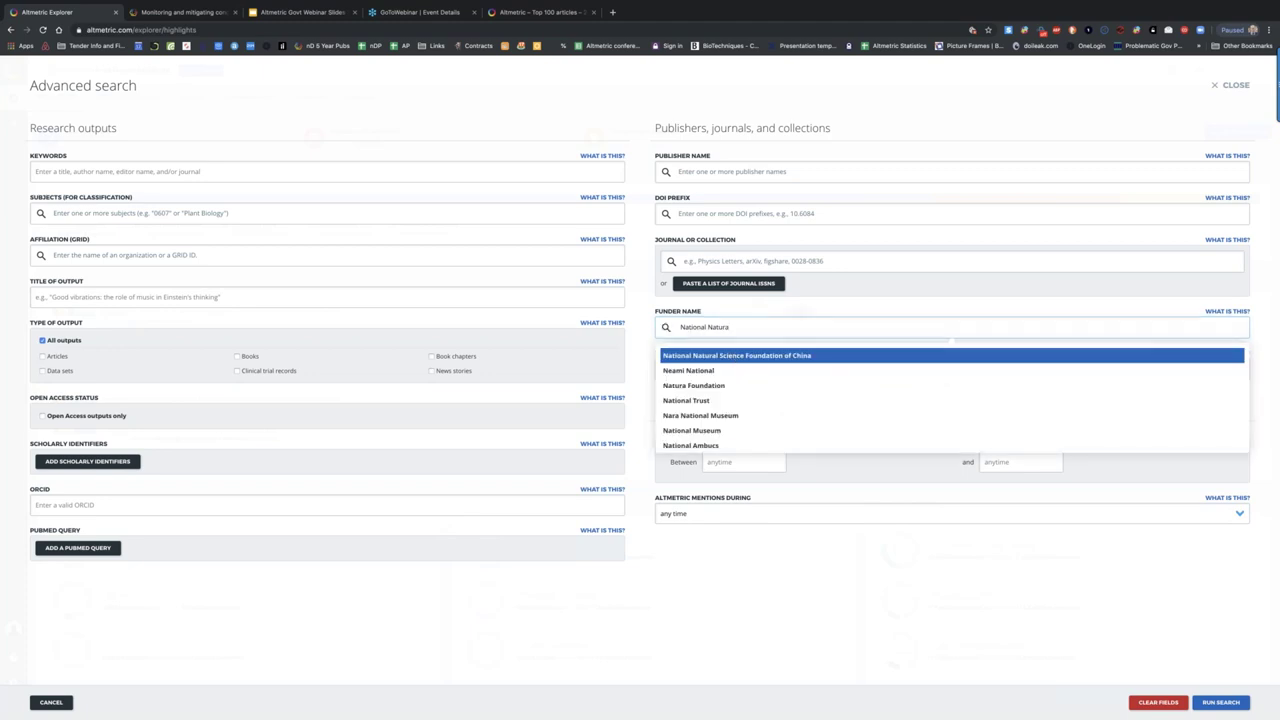
{"action": "left_click", "coordinate": [736, 357]}
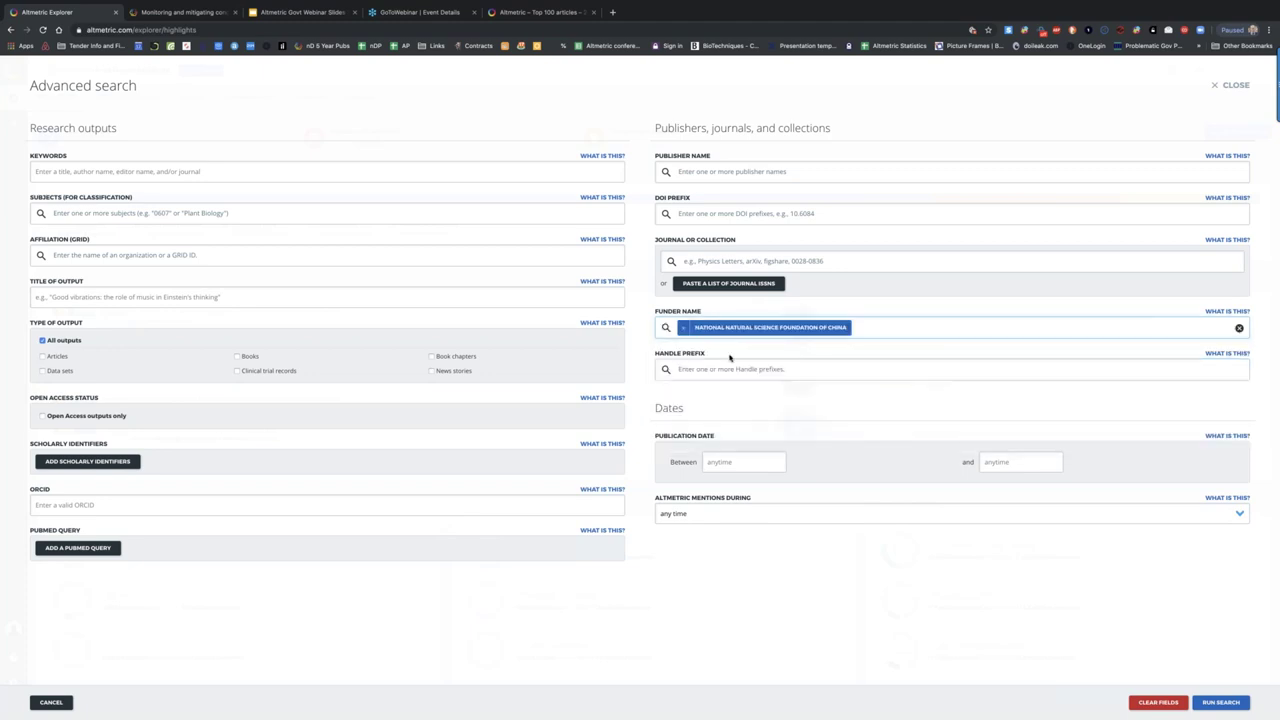
{"action": "left_click", "coordinate": [1217, 704]}
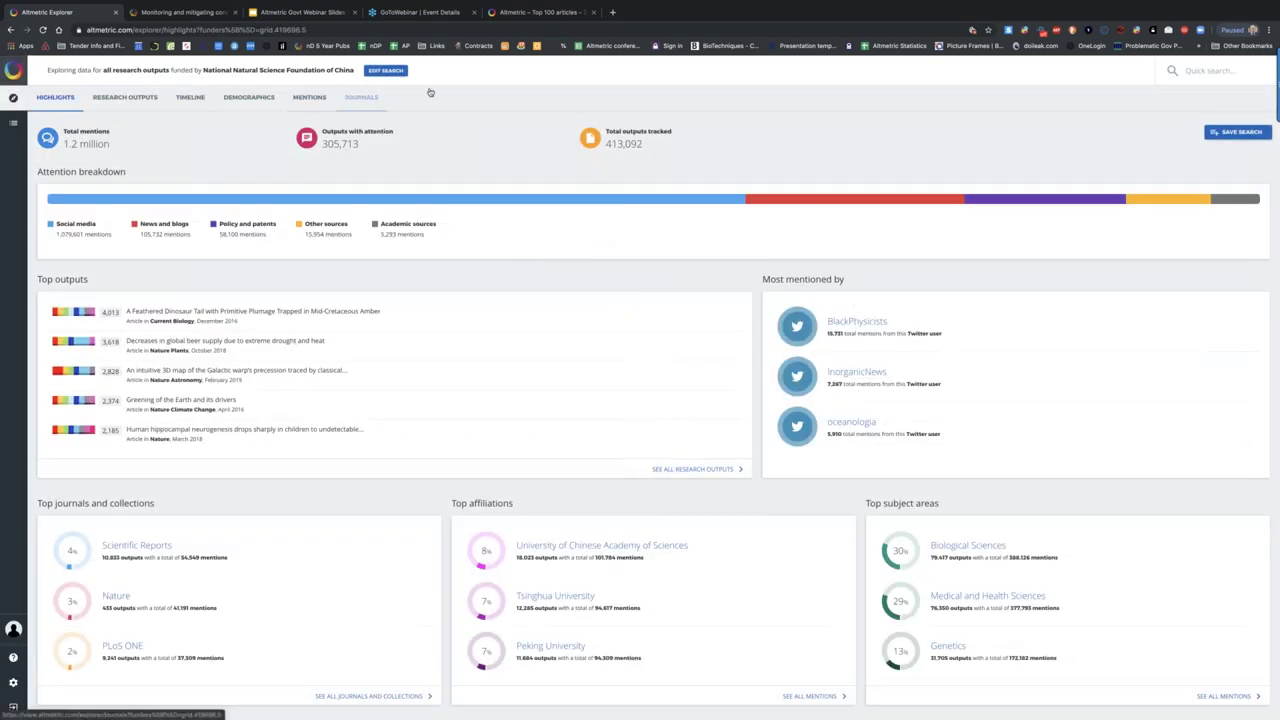
Rank the foundation's journals by policy mentions and examine the policy attention demographics by country.
{"action": "left_click", "coordinate": [368, 102]}
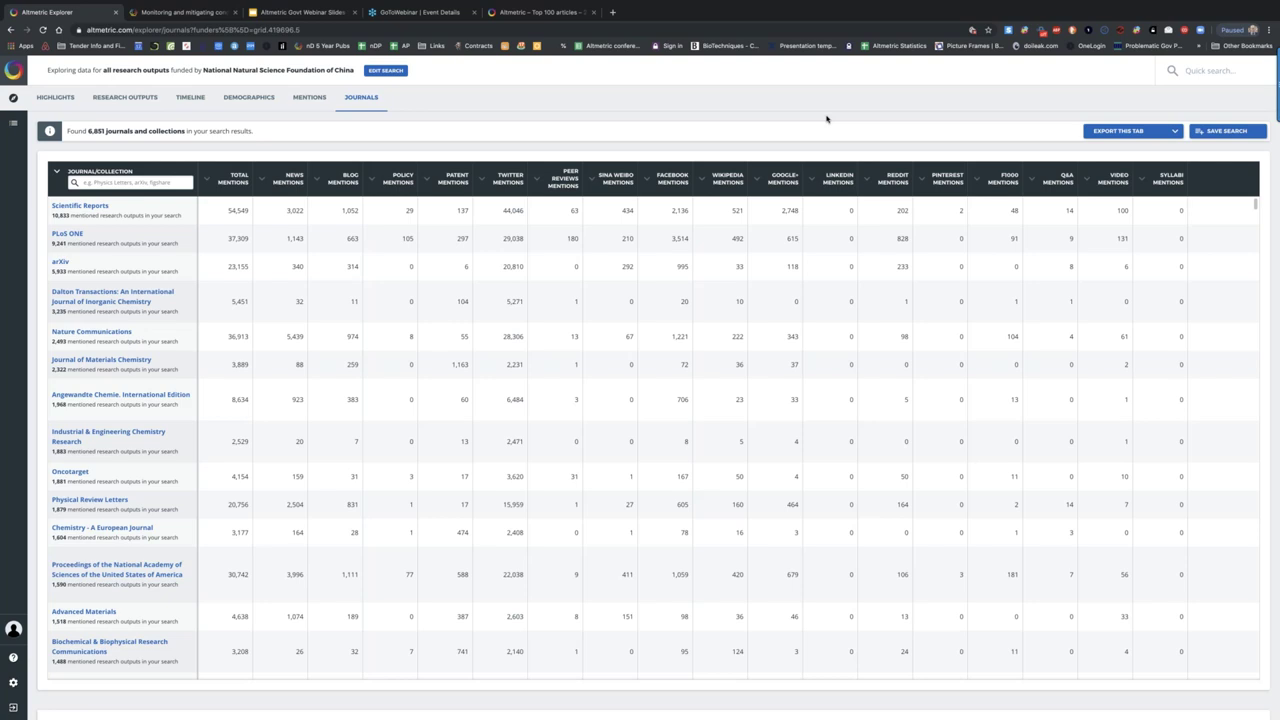
{"action": "left_click", "coordinate": [400, 179]}
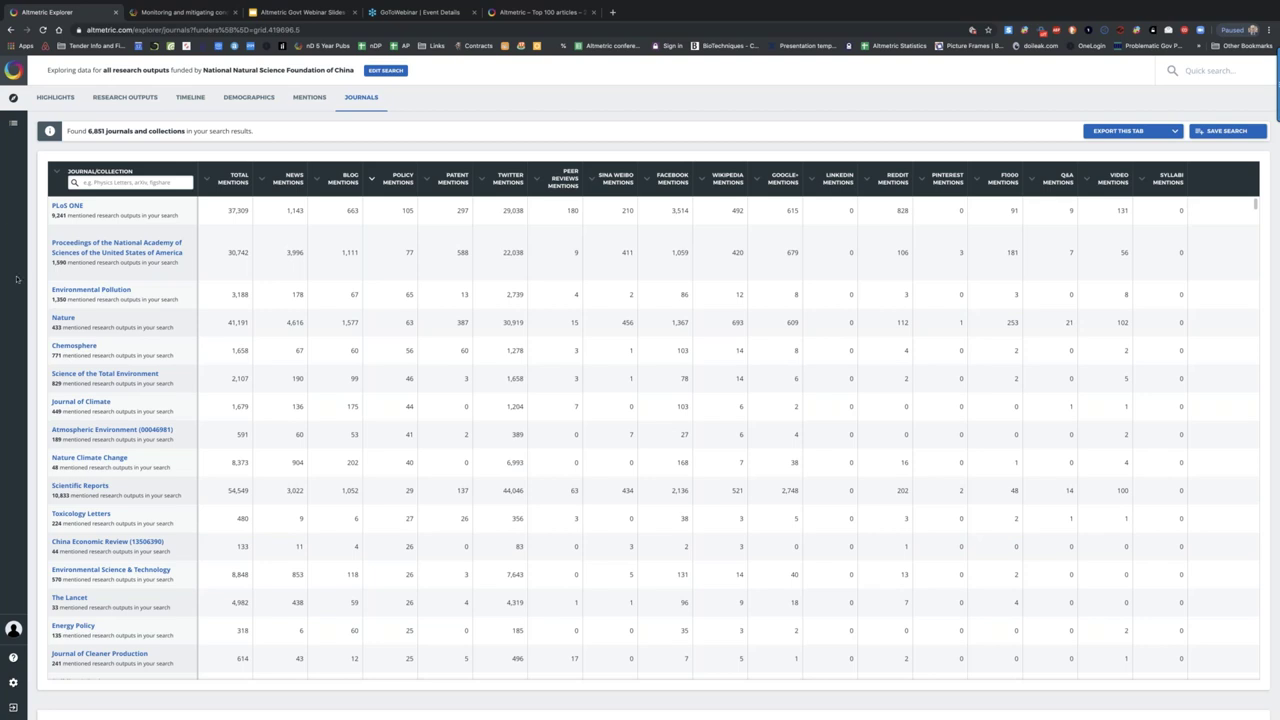
{"action": "left_click", "coordinate": [241, 97]}
{"action": "left_click", "coordinate": [468, 140]}
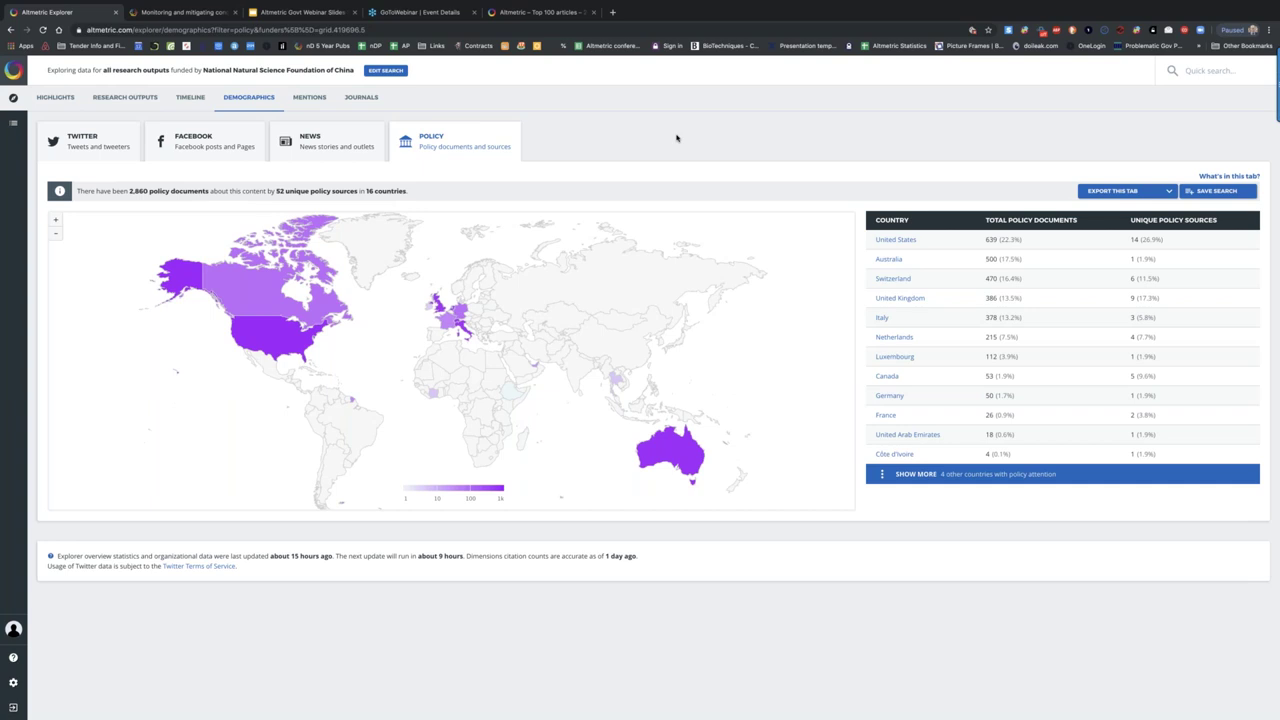
{"action": "left_click", "coordinate": [363, 99]}
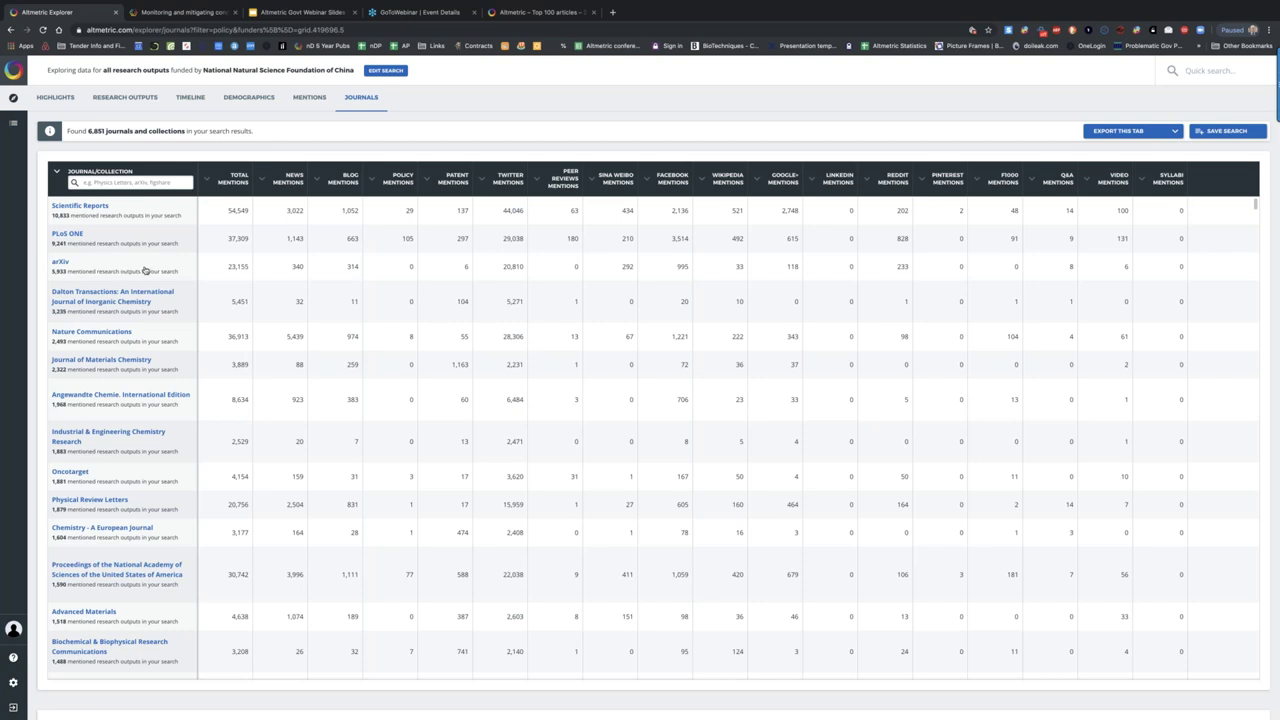
{"action": "left_click", "coordinate": [403, 178]}
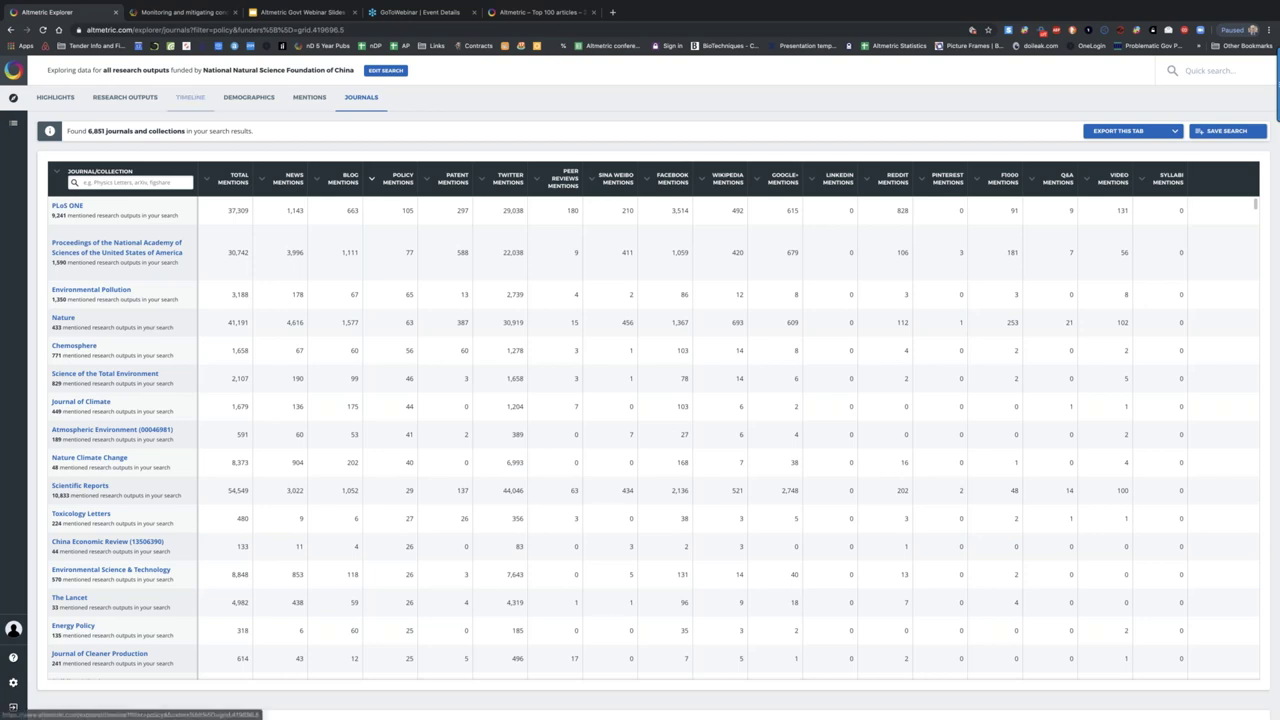
Switch to the Google Slides webinar deck and present it from the slide How Open Access Research Perfoms.
{"action": "key", "text": "ctrl+3"}
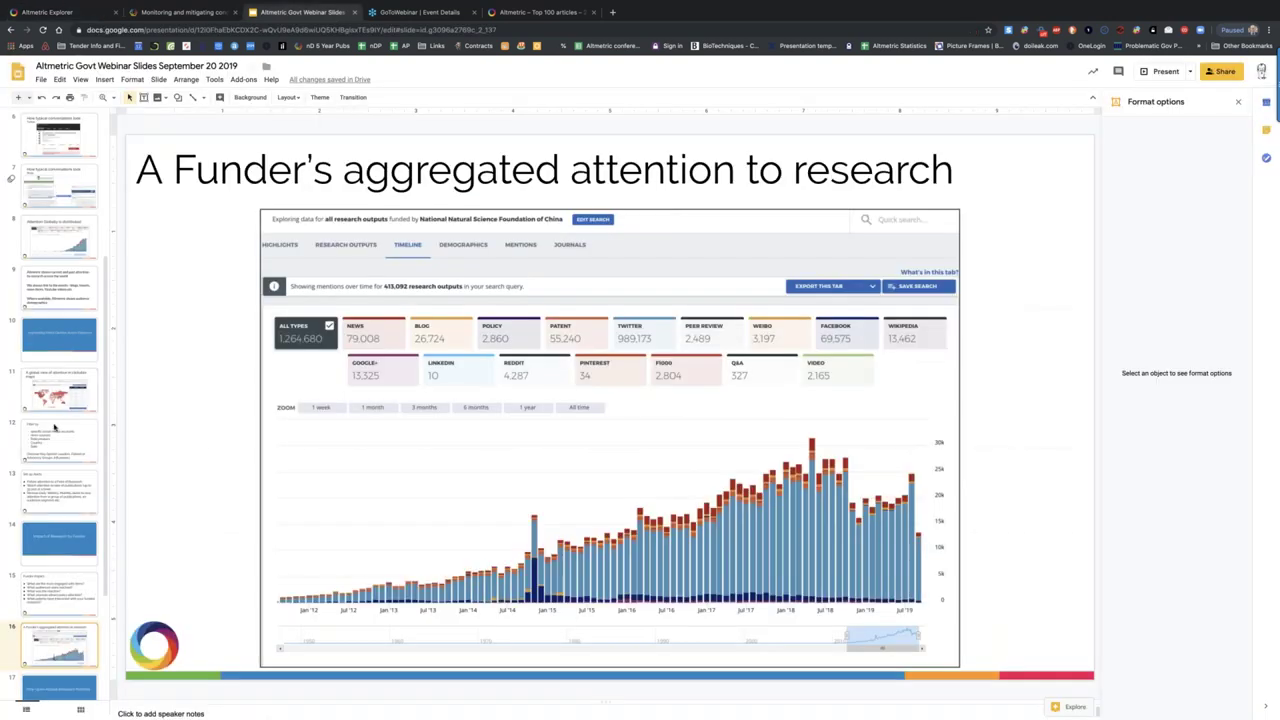
{"action": "scroll", "coordinate": [54, 427], "scroll_direction": "down", "scroll_amount": 4}
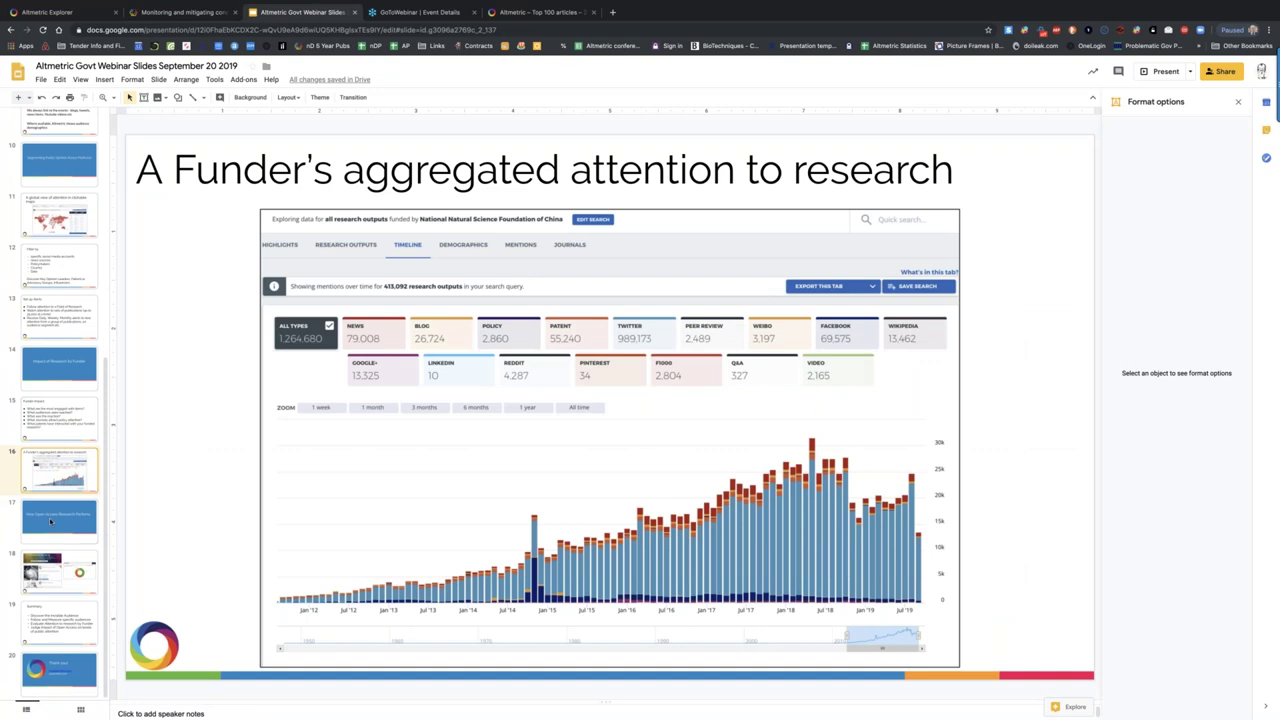
{"action": "left_click", "coordinate": [96, 512]}
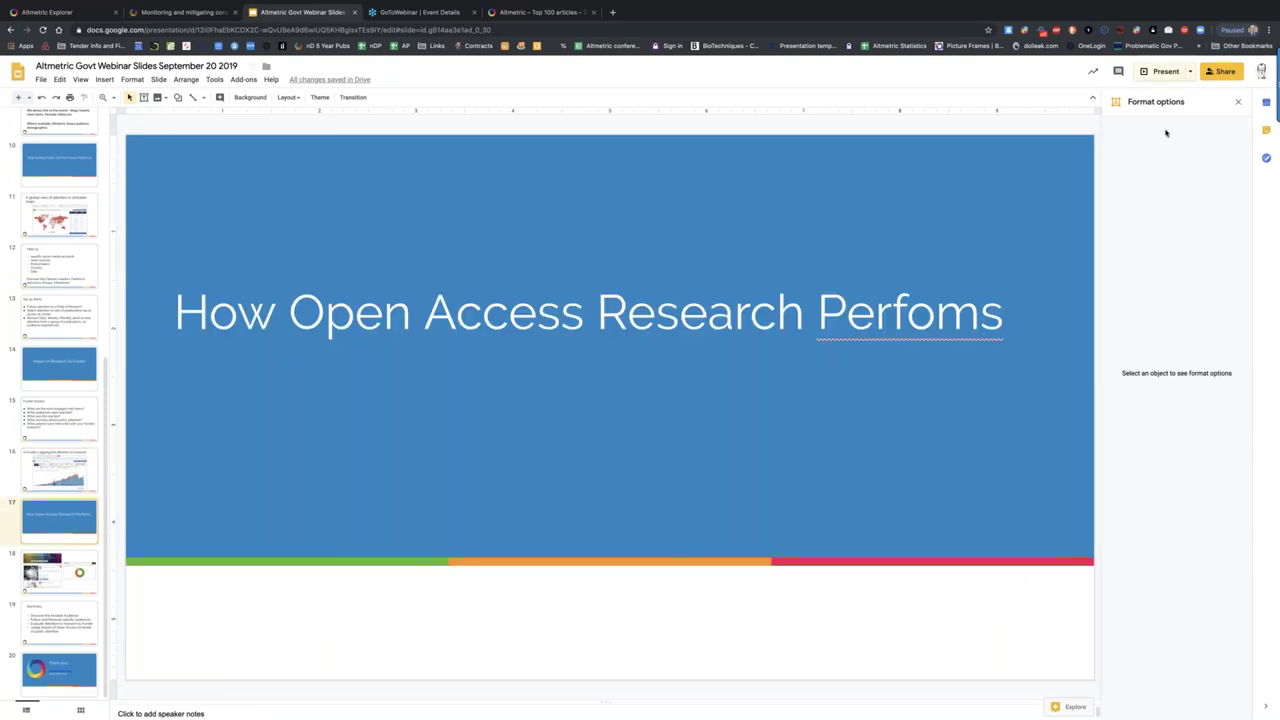
{"action": "left_click", "coordinate": [1160, 71]}
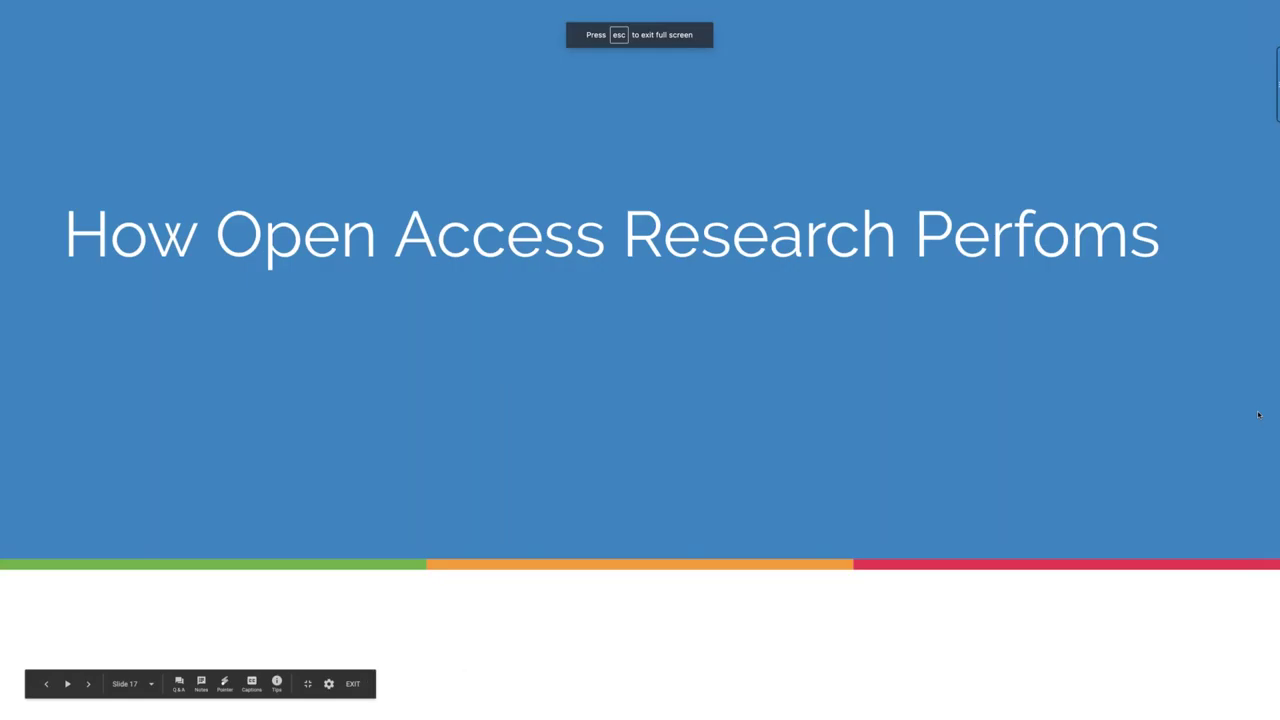
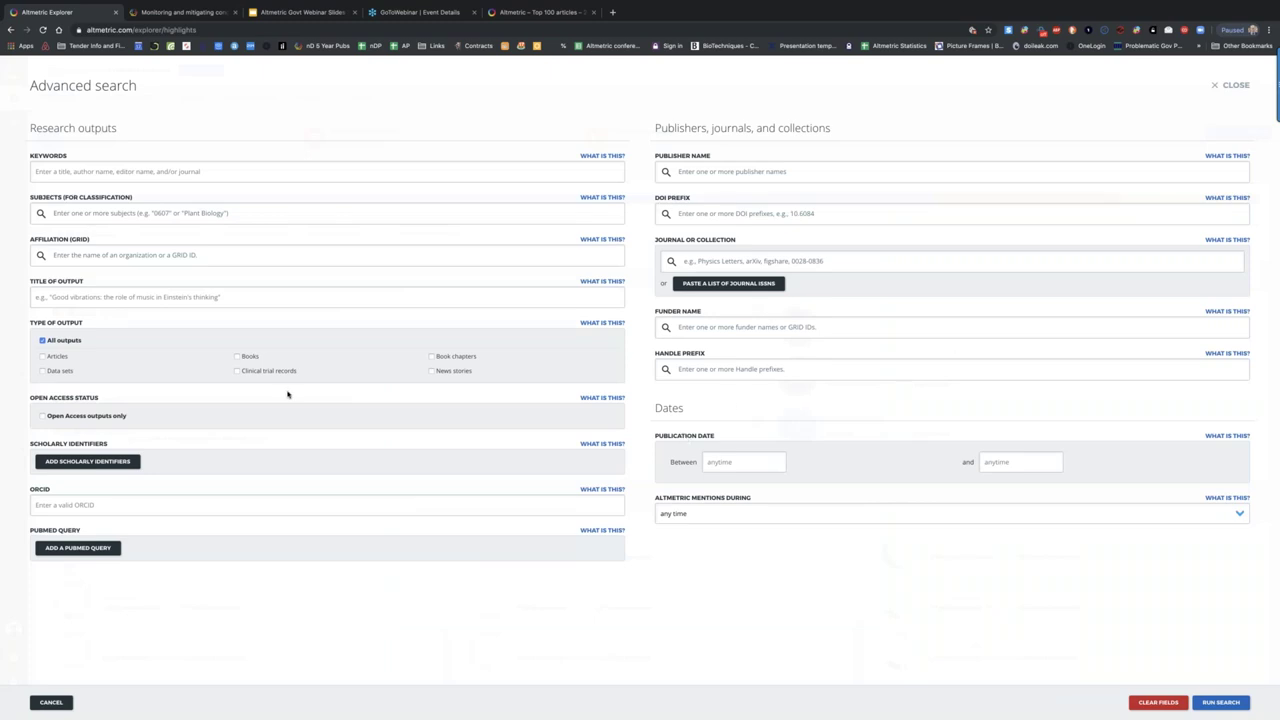
{"action": "left_click", "coordinate": [42, 416]}
{"action": "left_click", "coordinate": [40, 416]}
{"action": "left_click", "coordinate": [68, 168]}
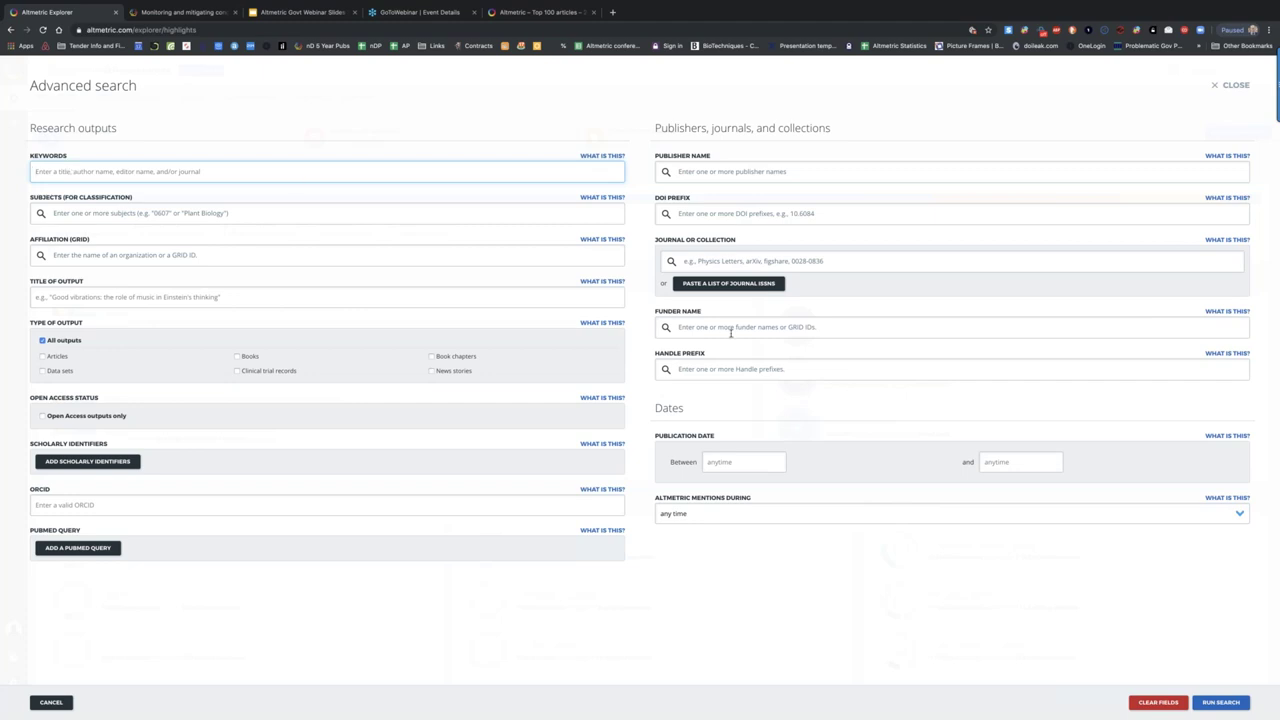
Run an advanced search for Open Access outputs only, funded by the National Natural Science Foundation of China.
{"action": "left_click", "coordinate": [861, 327]}
{"action": "type", "text": "nat"}
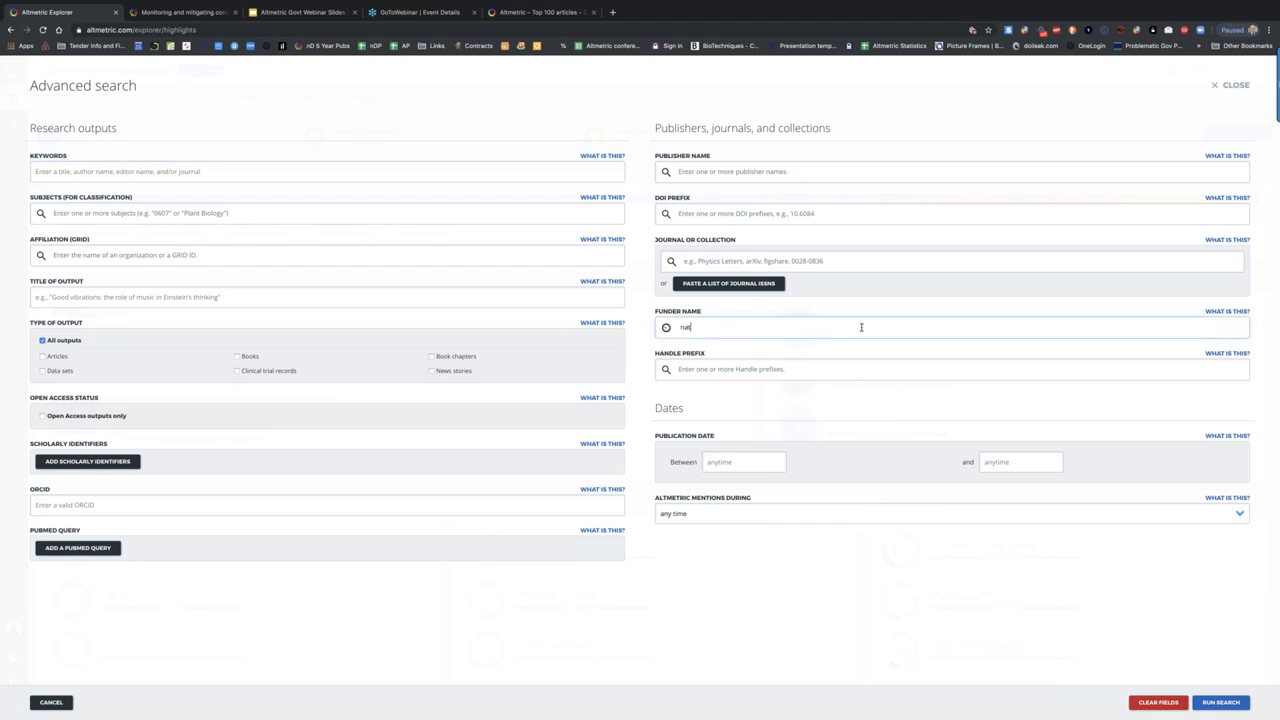
{"action": "type", "text": "ional natural"}
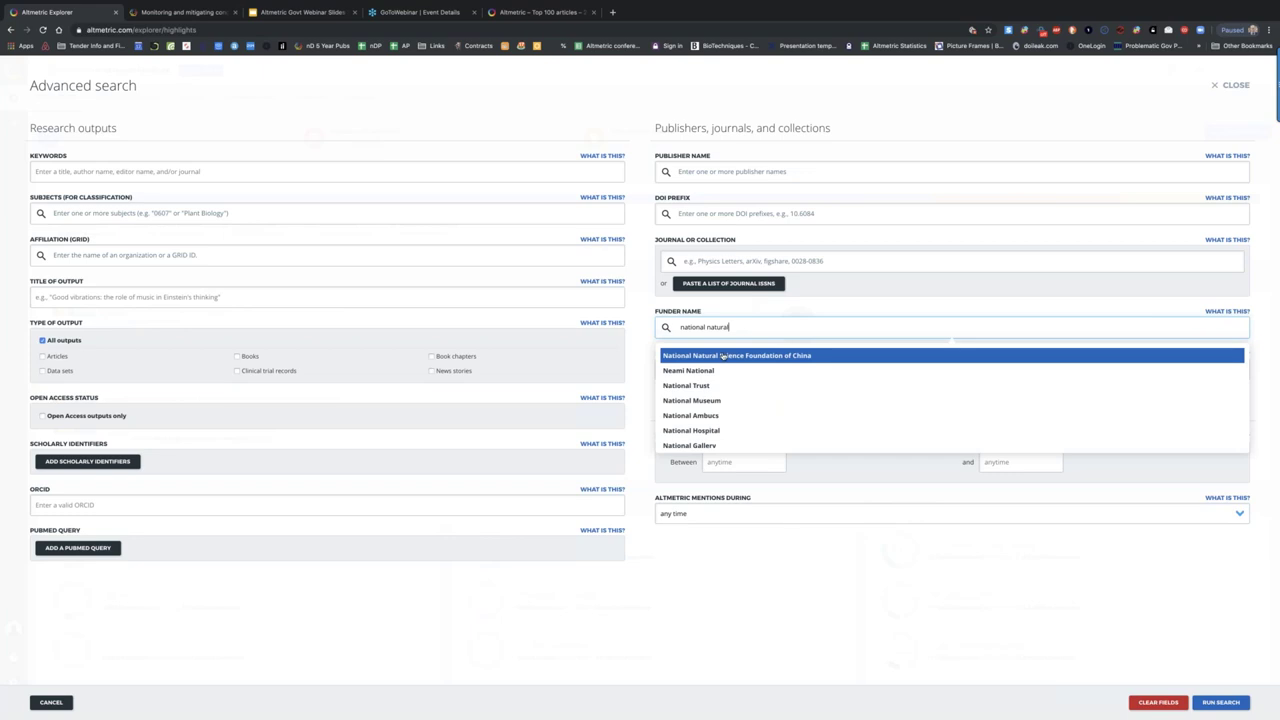
{"action": "left_click", "coordinate": [722, 355]}
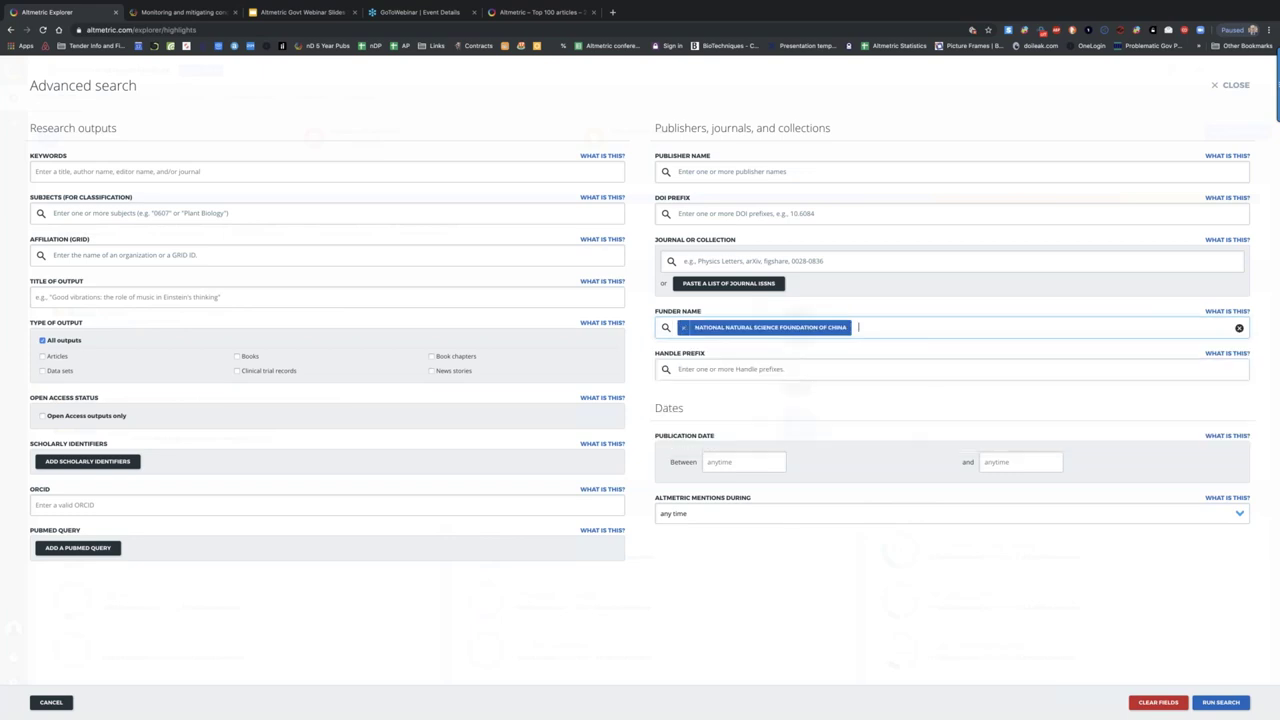
{"action": "left_click", "coordinate": [1220, 702]}
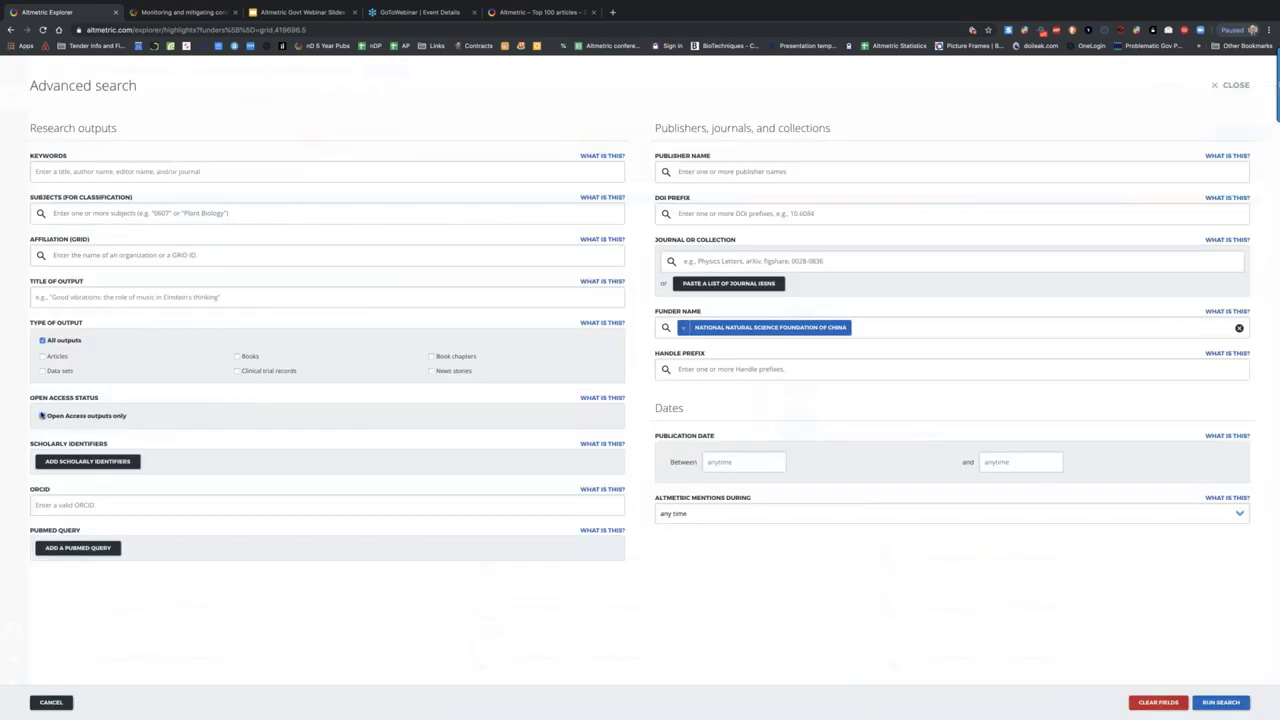
{"action": "left_click", "coordinate": [1227, 706]}
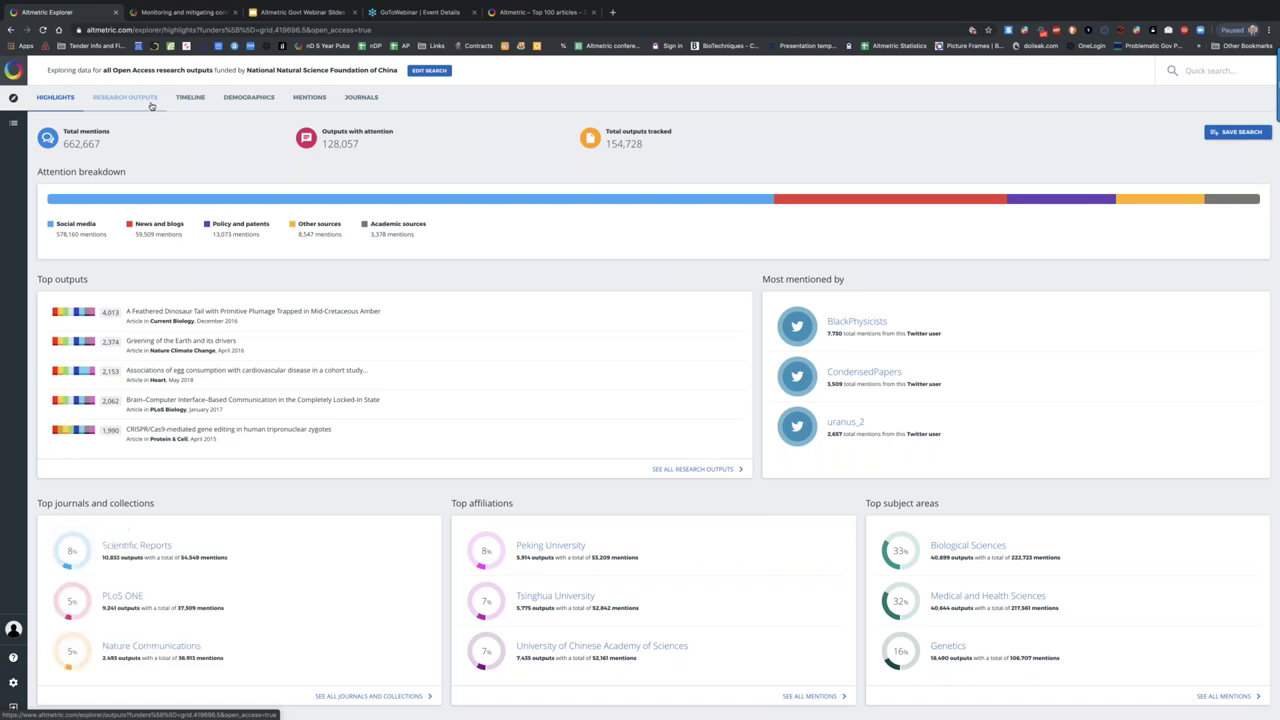
Sort the Open Access research outputs by Mentions in the past three months and export them as CSV.
{"action": "left_click", "coordinate": [150, 105]}
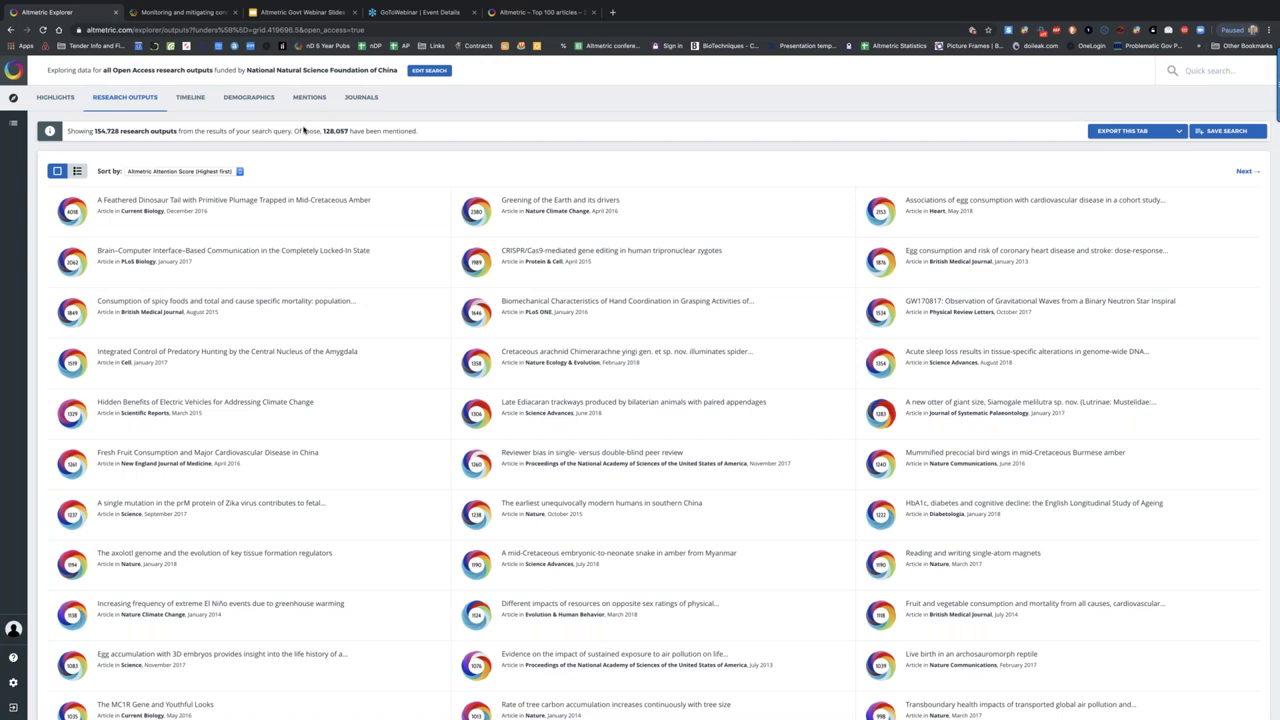
{"action": "left_click", "coordinate": [180, 172]}
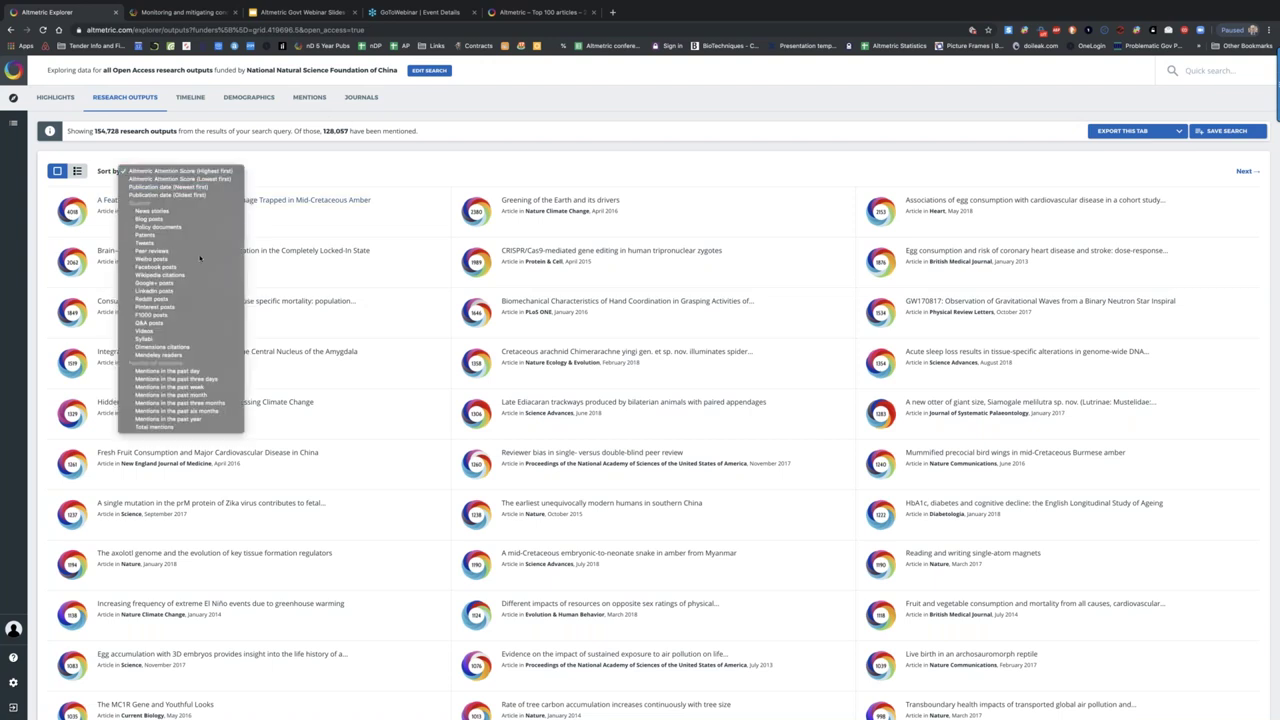
{"action": "left_click", "coordinate": [225, 403]}
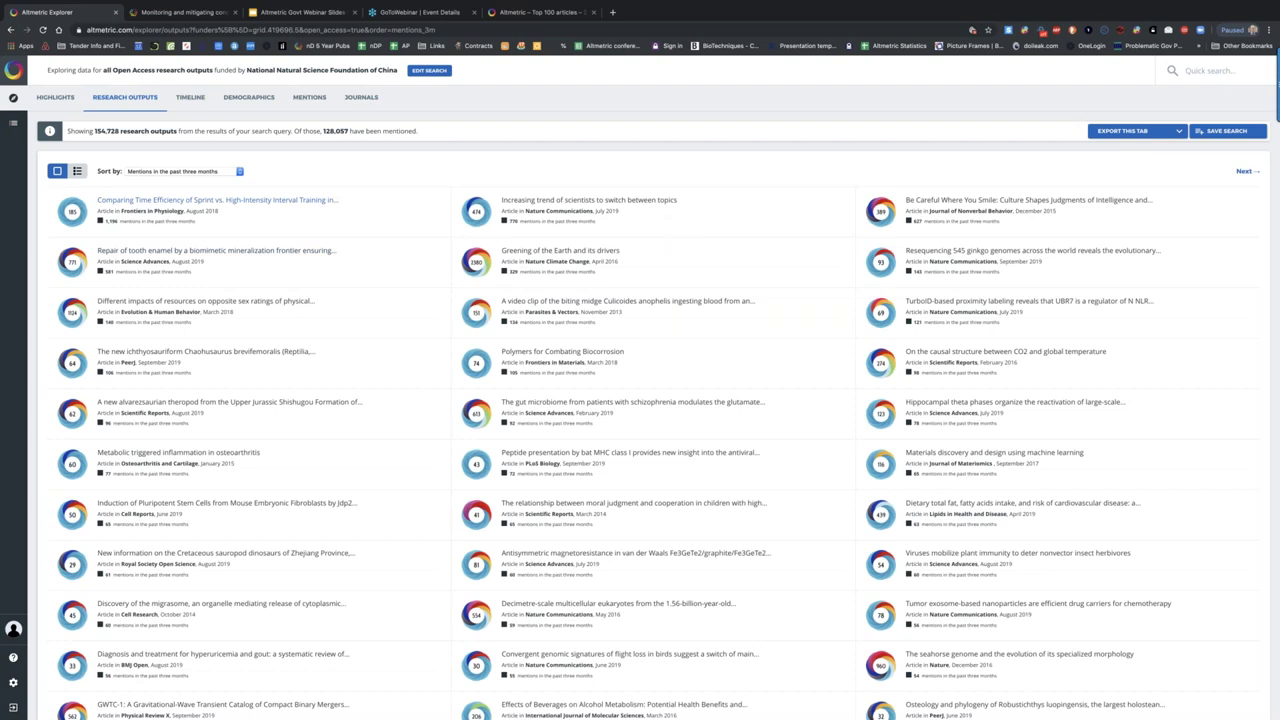
{"action": "left_click", "coordinate": [1137, 131]}
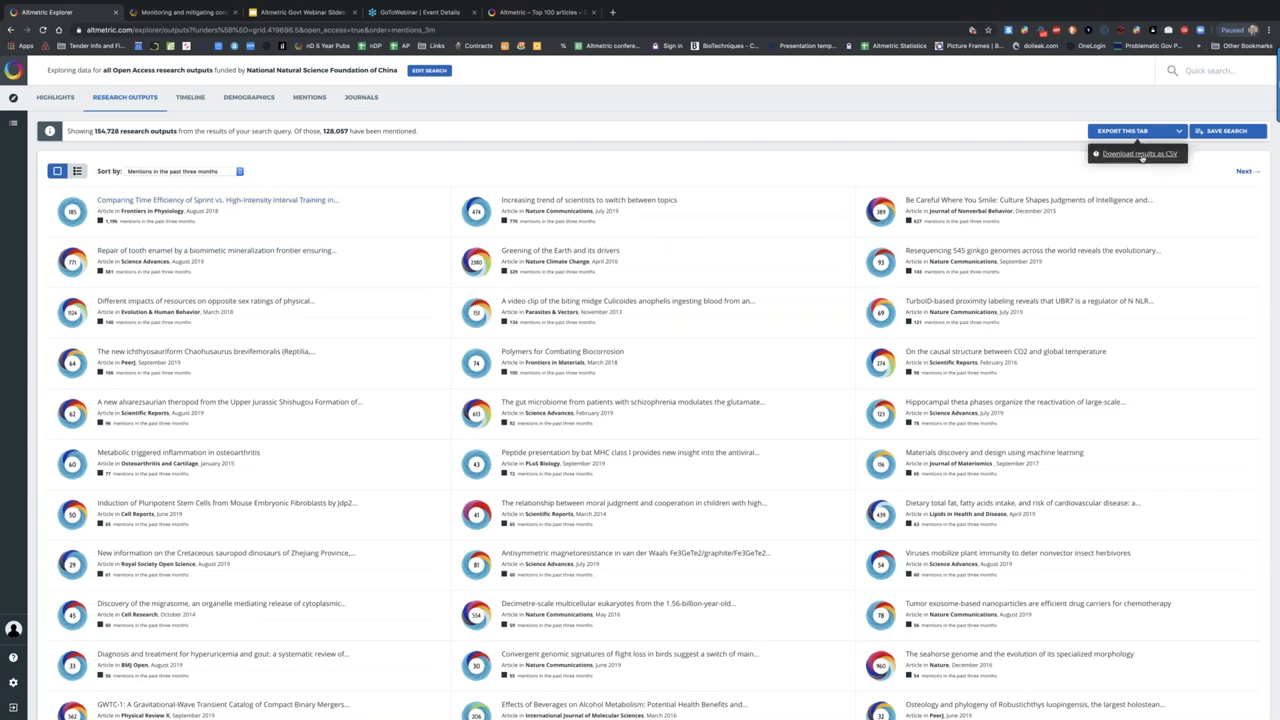
{"action": "left_click", "coordinate": [1140, 154]}
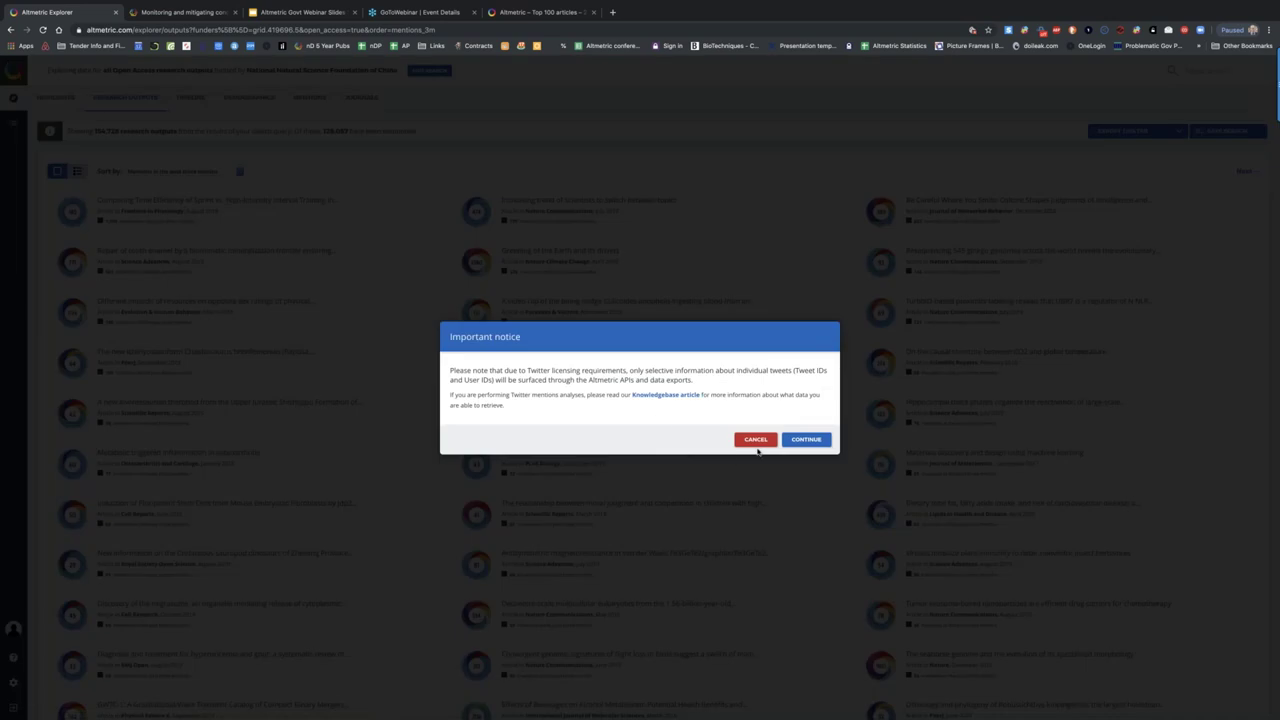
{"action": "left_click", "coordinate": [806, 439]}
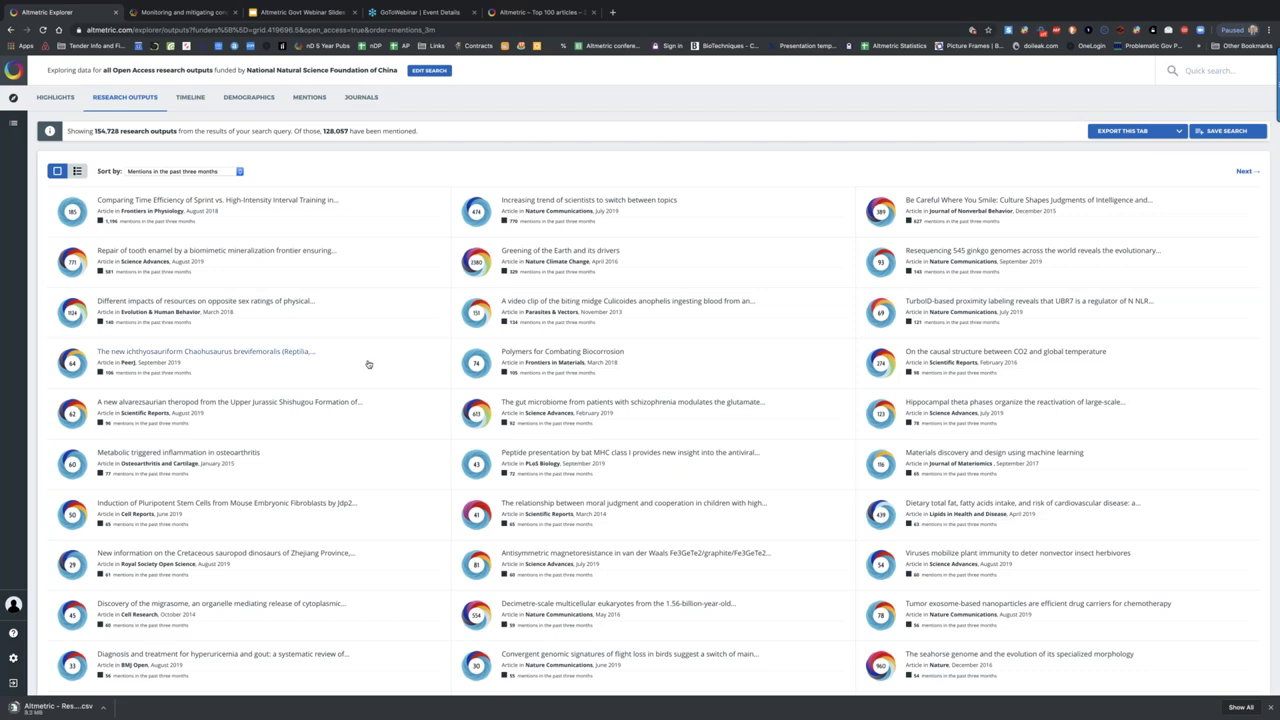
Open the mentions of the foundation's Open Access research outputs and export them as CSV.
{"action": "left_click", "coordinate": [306, 98]}
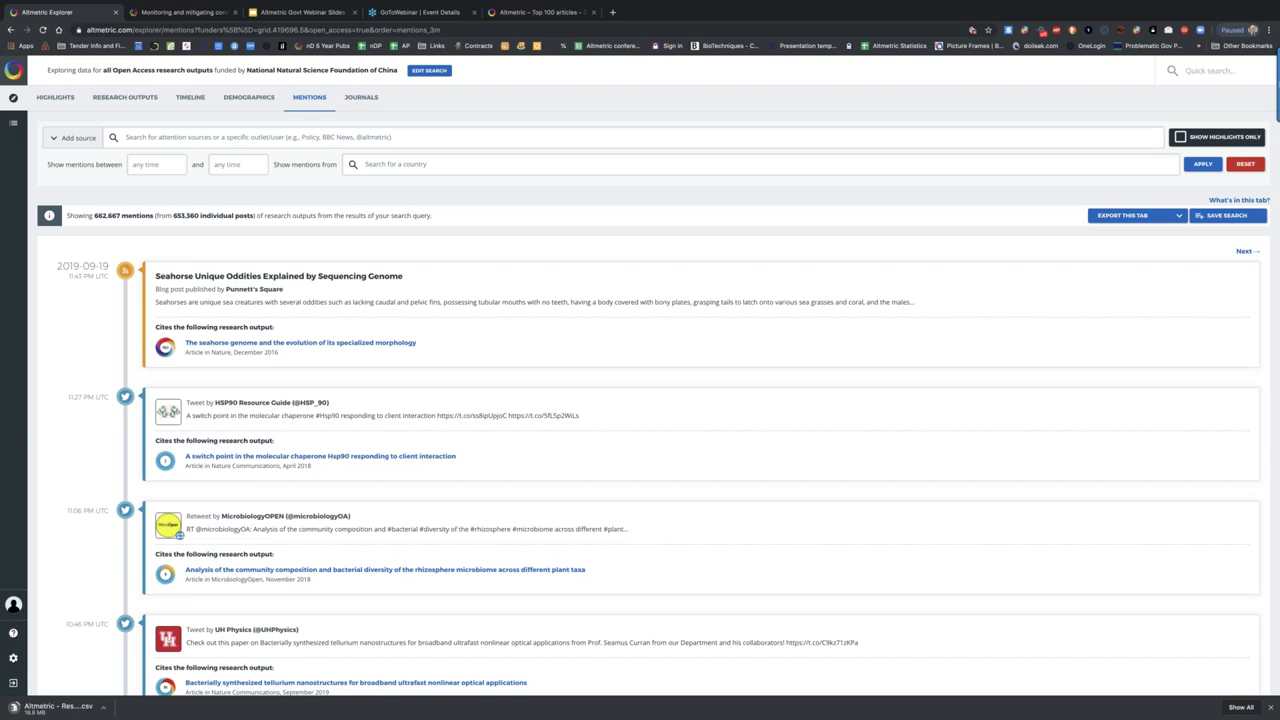
{"action": "left_click", "coordinate": [1132, 216]}
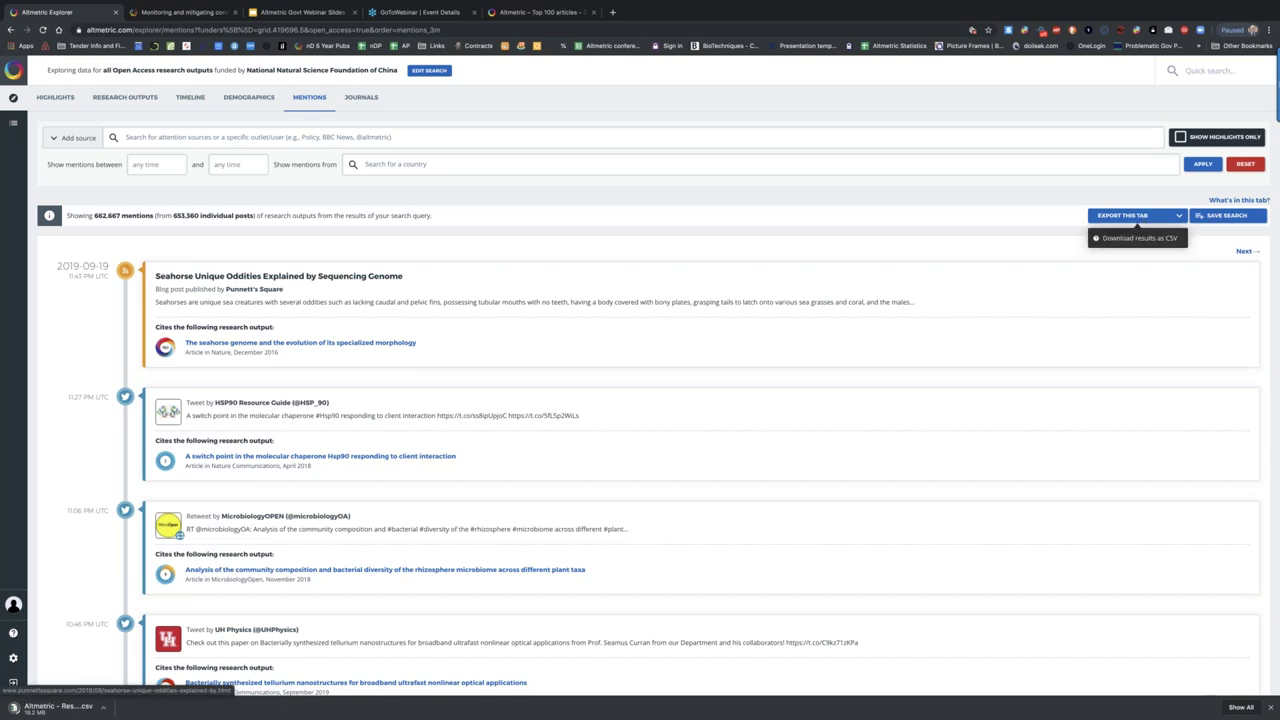
{"action": "left_click", "coordinate": [1140, 238]}
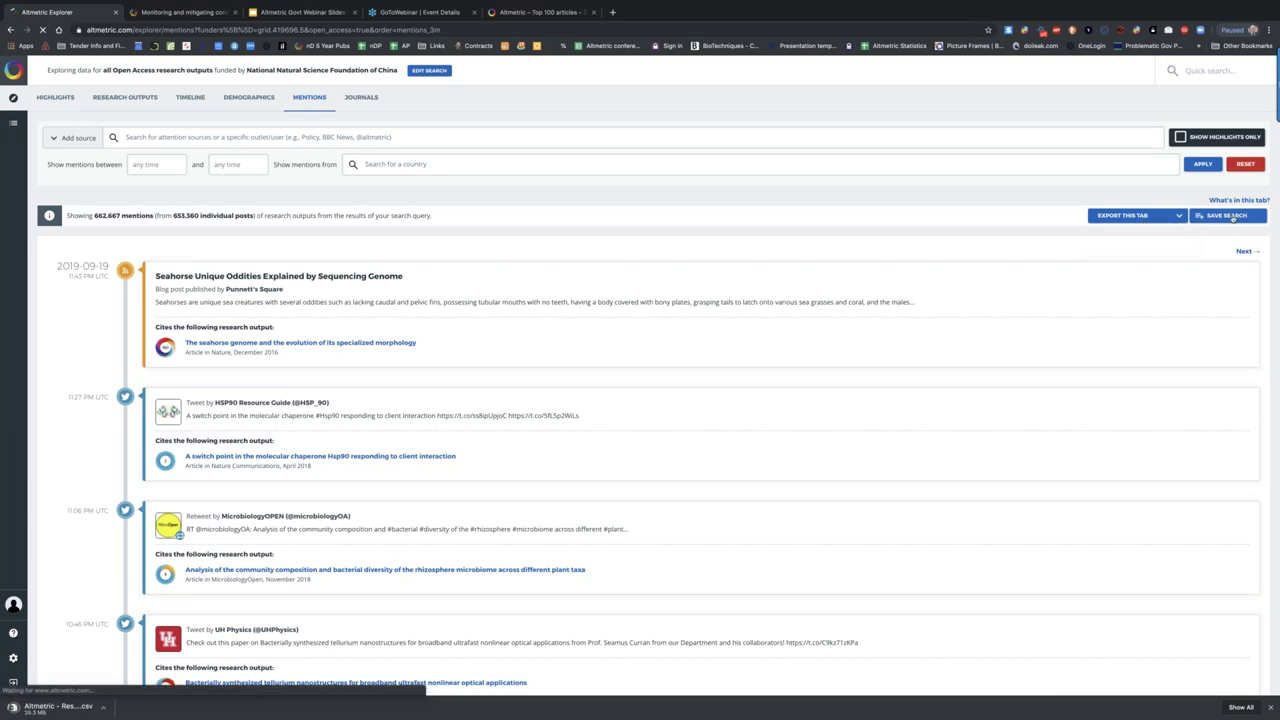
Save the current mentions search and present the Summary slide of the webinar deck in Google Slides.
{"action": "left_click", "coordinate": [1233, 218]}
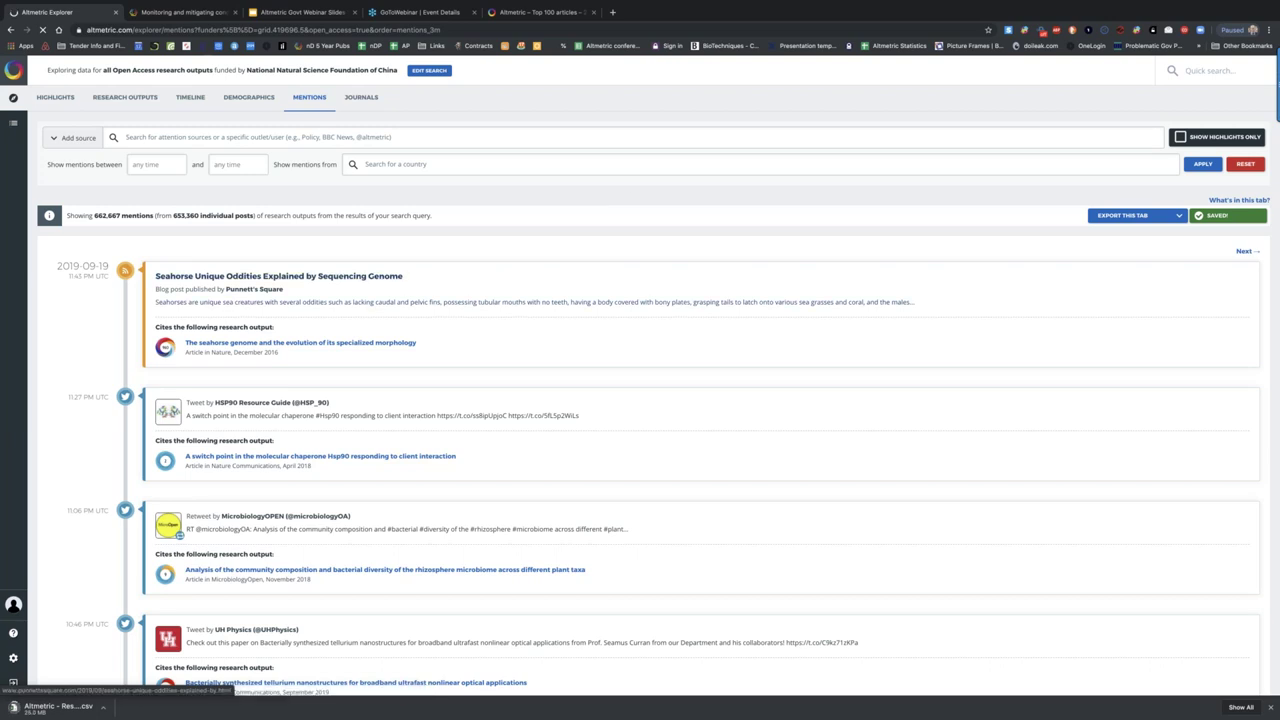
{"action": "left_click", "coordinate": [300, 12]}
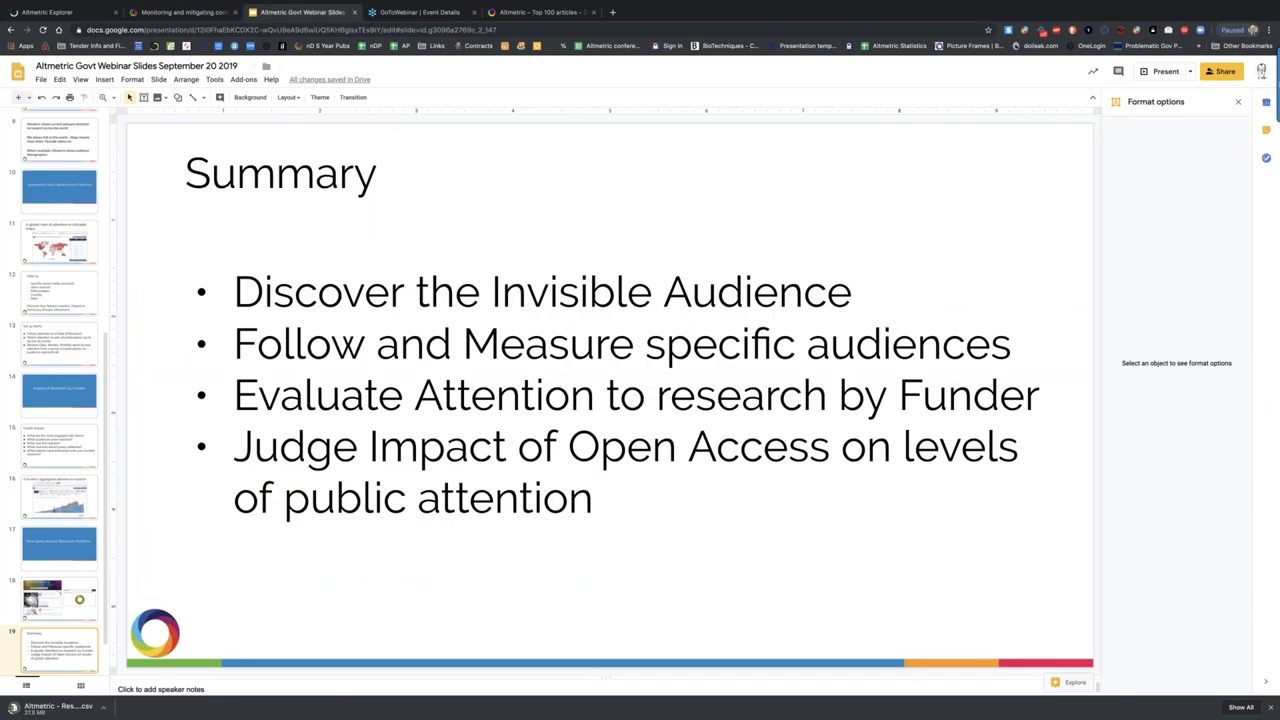
{"action": "key", "text": "super+Return"}
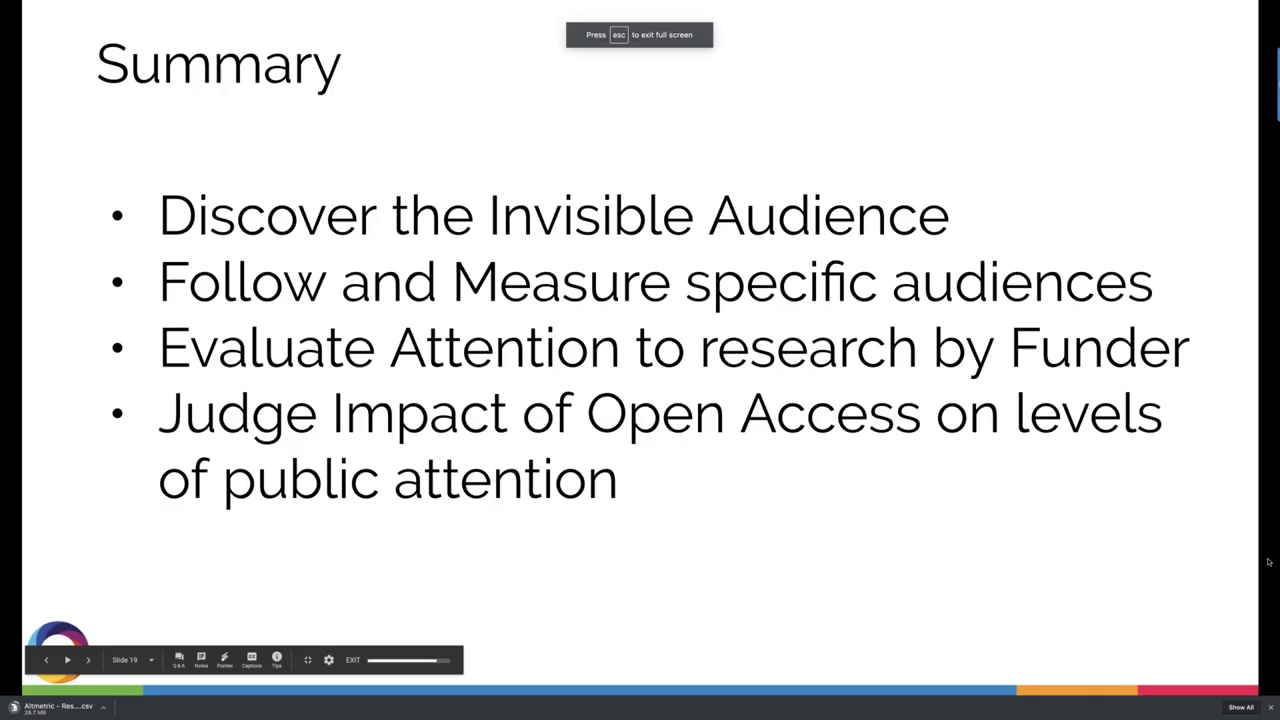
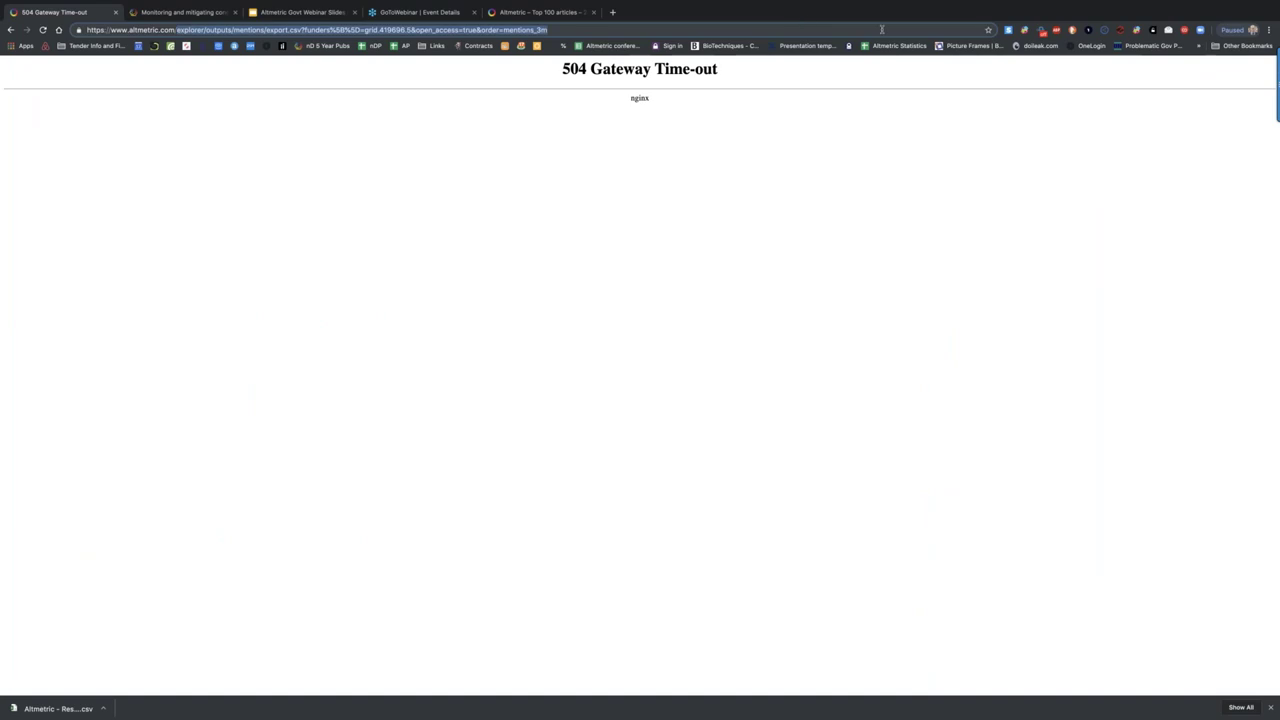
Go back to the altmetric.com home page in the timed-out browser tab and enter Altmetric Explorer.
{"action": "key", "text": "BackSpace"}
{"action": "key", "text": "Return"}
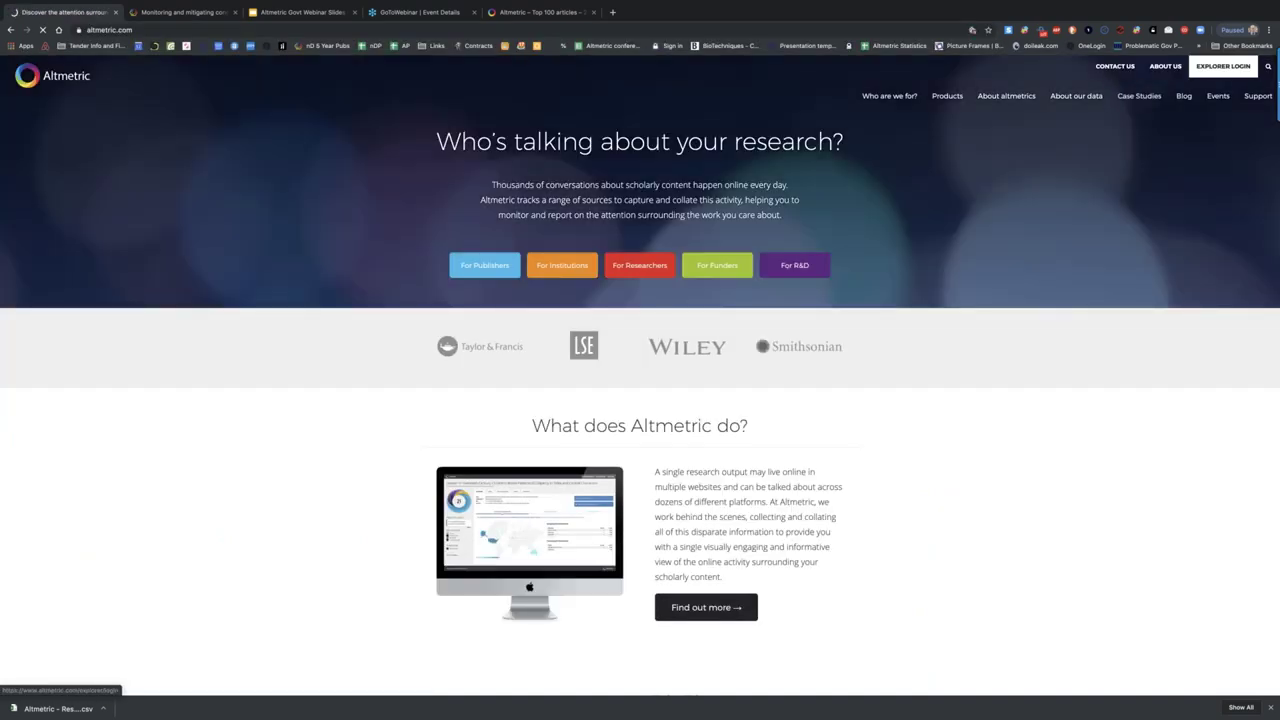
{"action": "left_click", "coordinate": [1222, 66]}
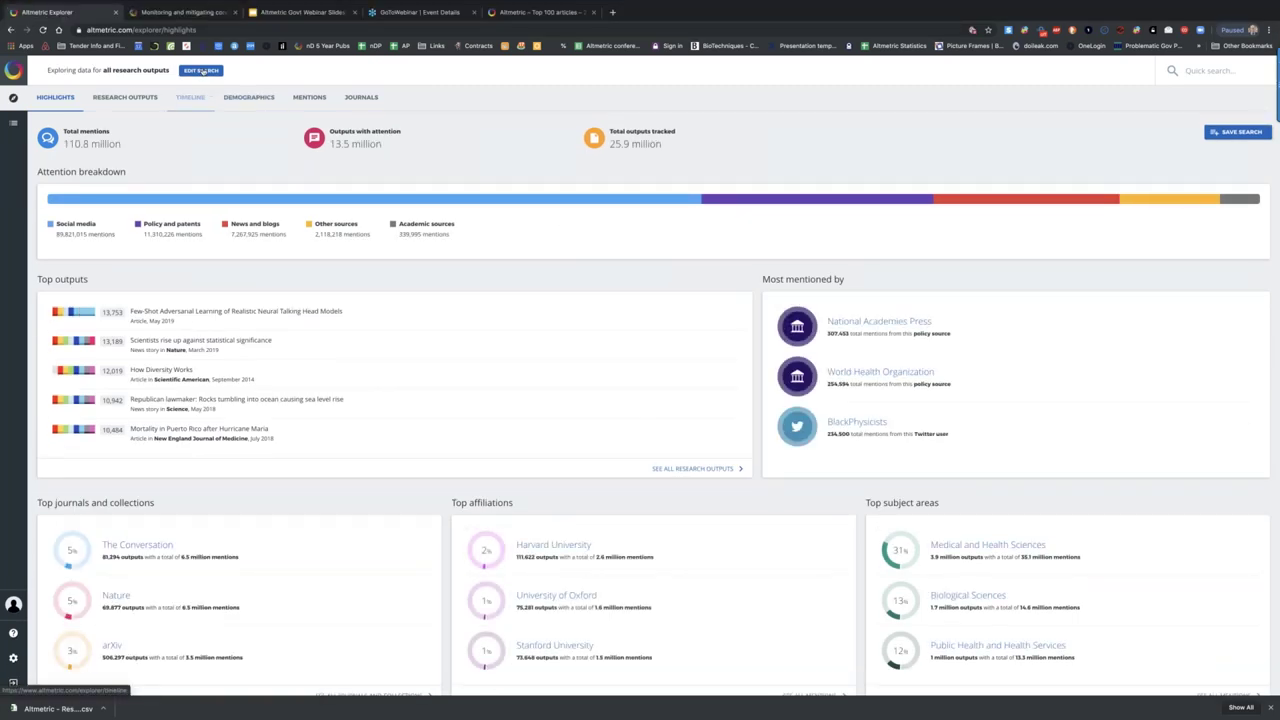
Run an advanced search for research outputs with the keyword "retracted".
{"action": "left_click", "coordinate": [200, 70]}
{"action": "left_click", "coordinate": [80, 172]}
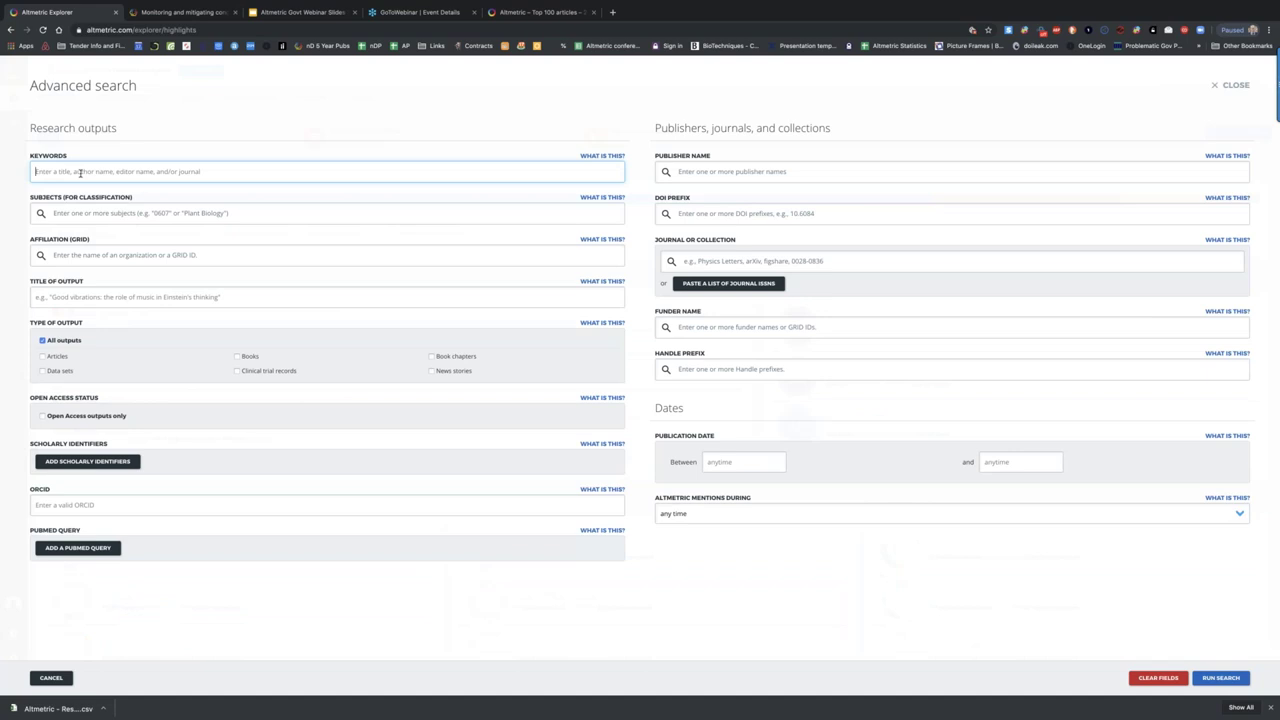
{"action": "type", "text": "retracted"}
{"action": "key", "text": "Return"}
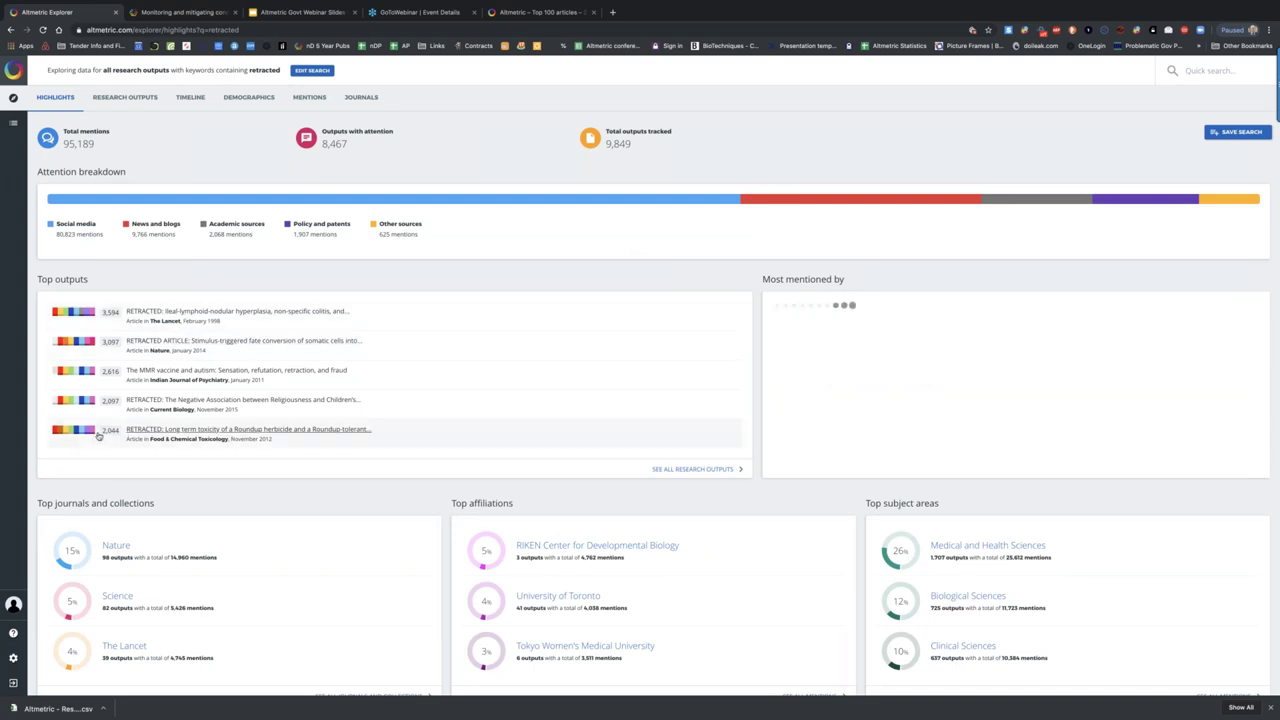
Open the details of the retracted Roundup herbicide toxicity article and review its policy documents and news stories.
{"action": "left_click", "coordinate": [248, 429]}
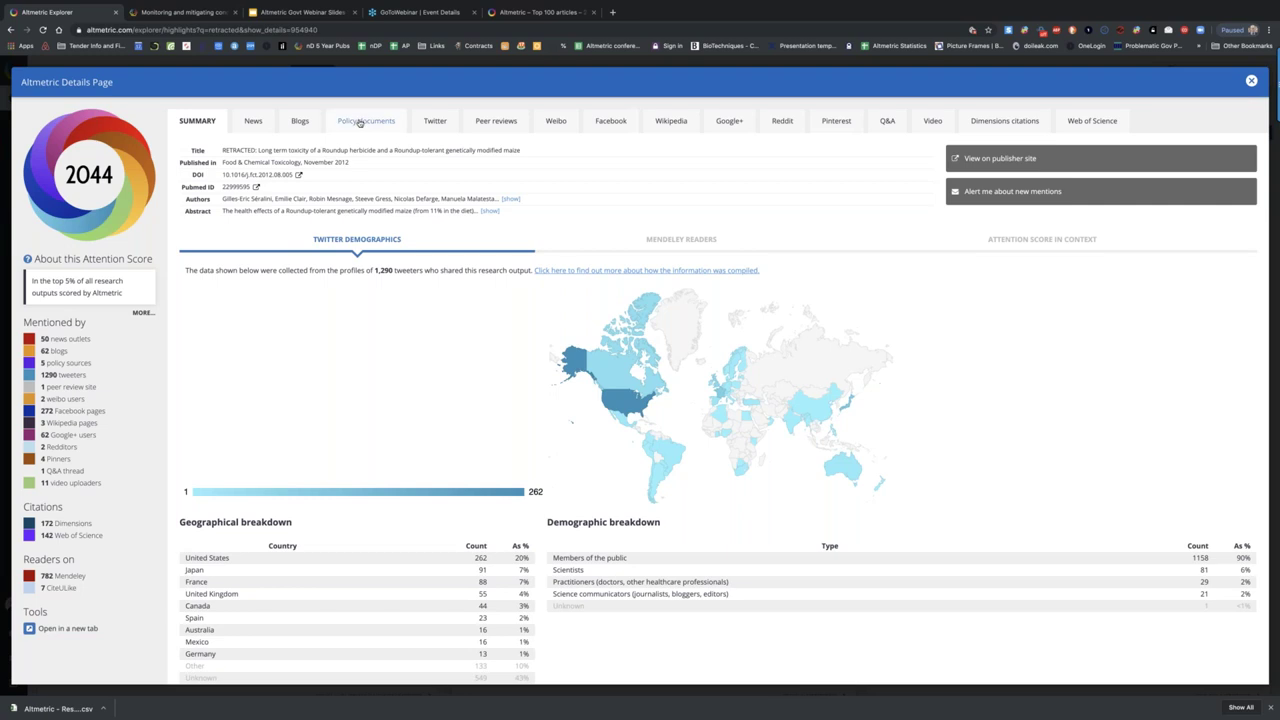
{"action": "left_click", "coordinate": [360, 121]}
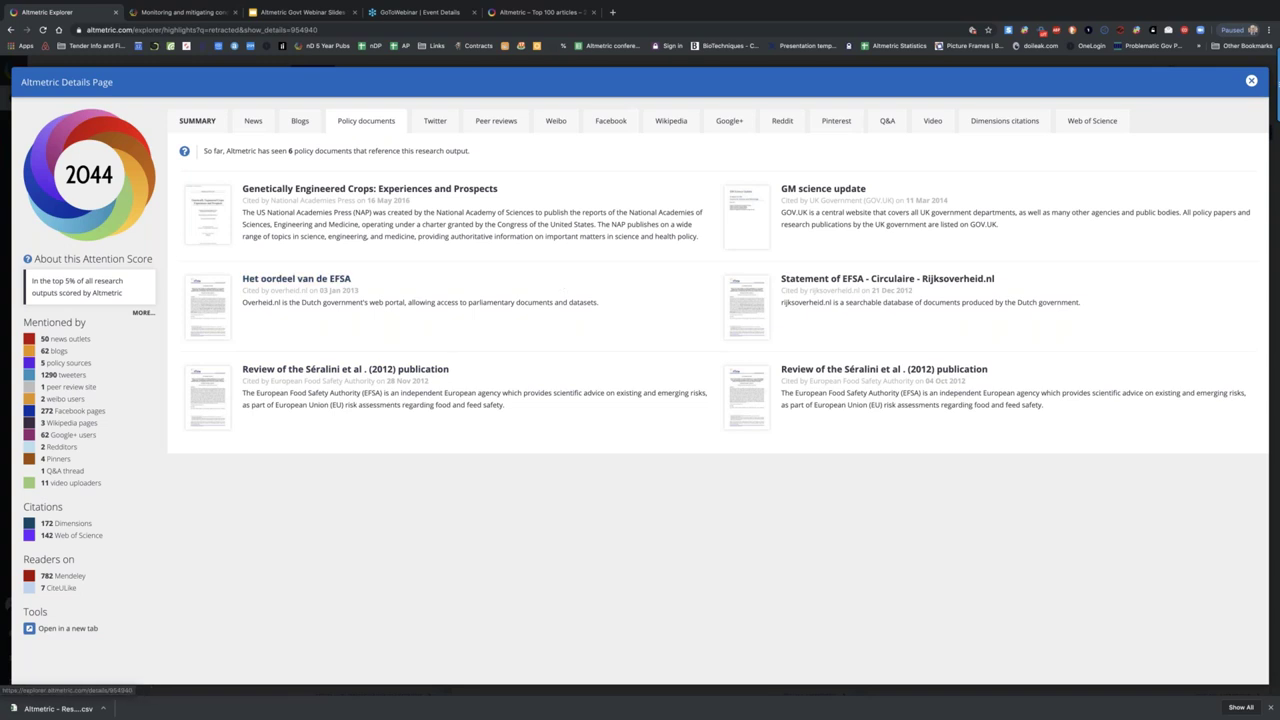
{"action": "left_click", "coordinate": [254, 122]}
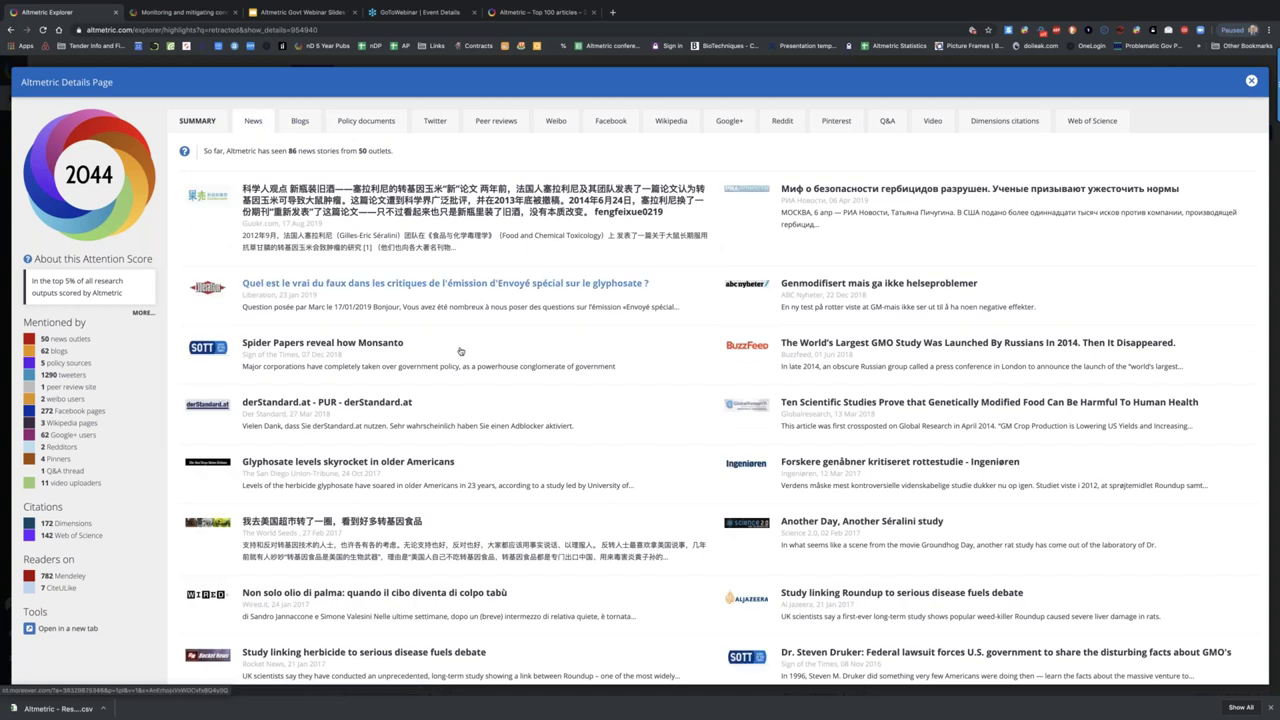
{"action": "scroll", "coordinate": [462, 352], "scroll_direction": "down", "scroll_amount": 10}
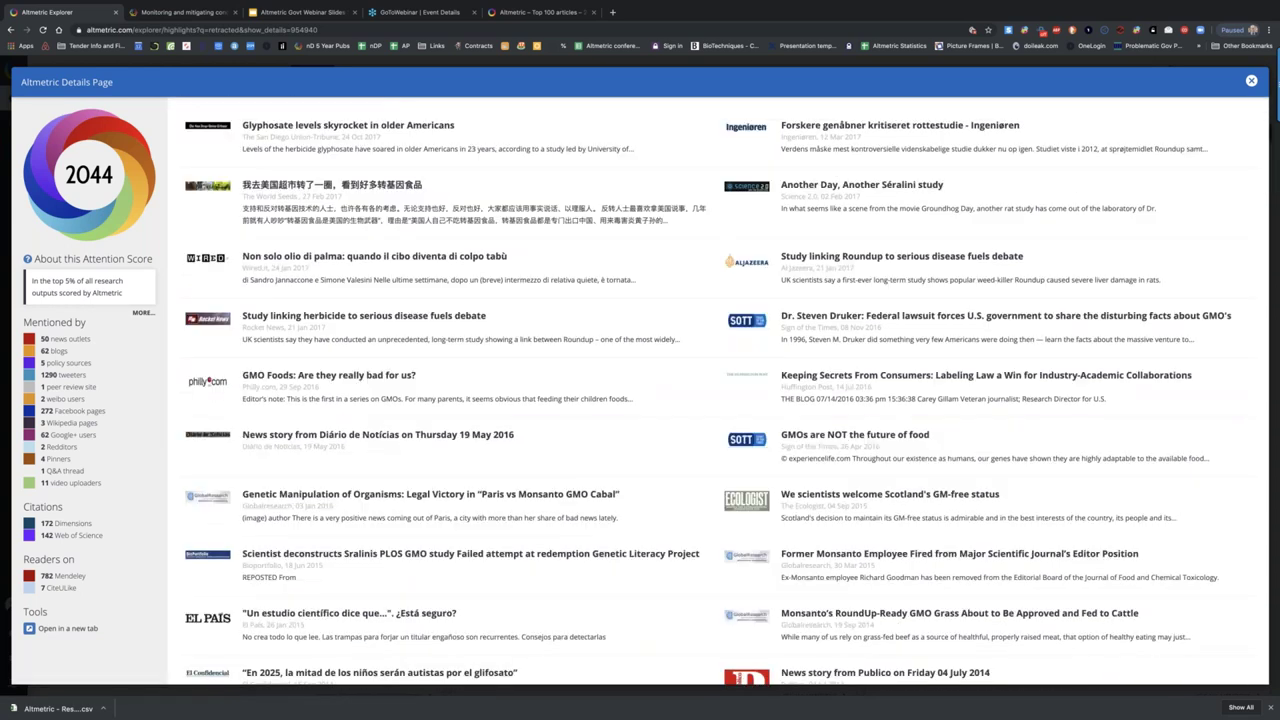
{"action": "scroll", "coordinate": [302, 125], "scroll_direction": "up", "scroll_amount": 15}
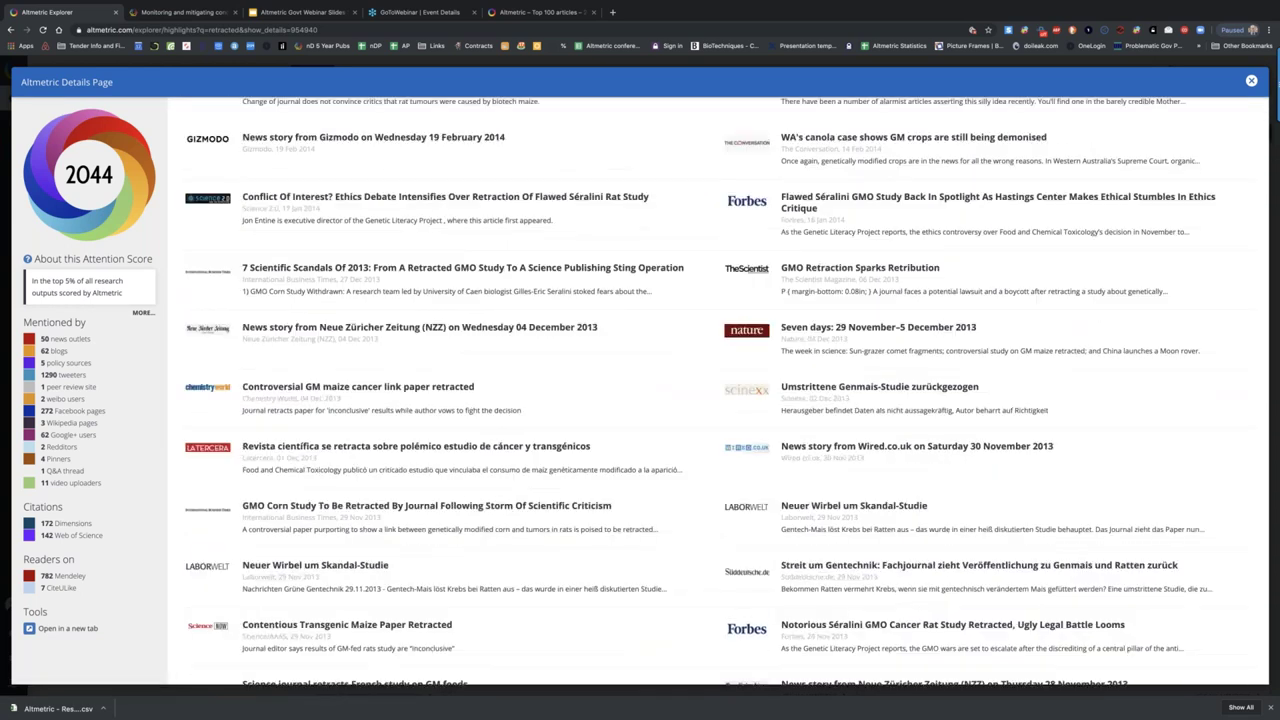
Review the blog posts mentioning the Roundup herbicide article and close its details page.
{"action": "left_click", "coordinate": [302, 122]}
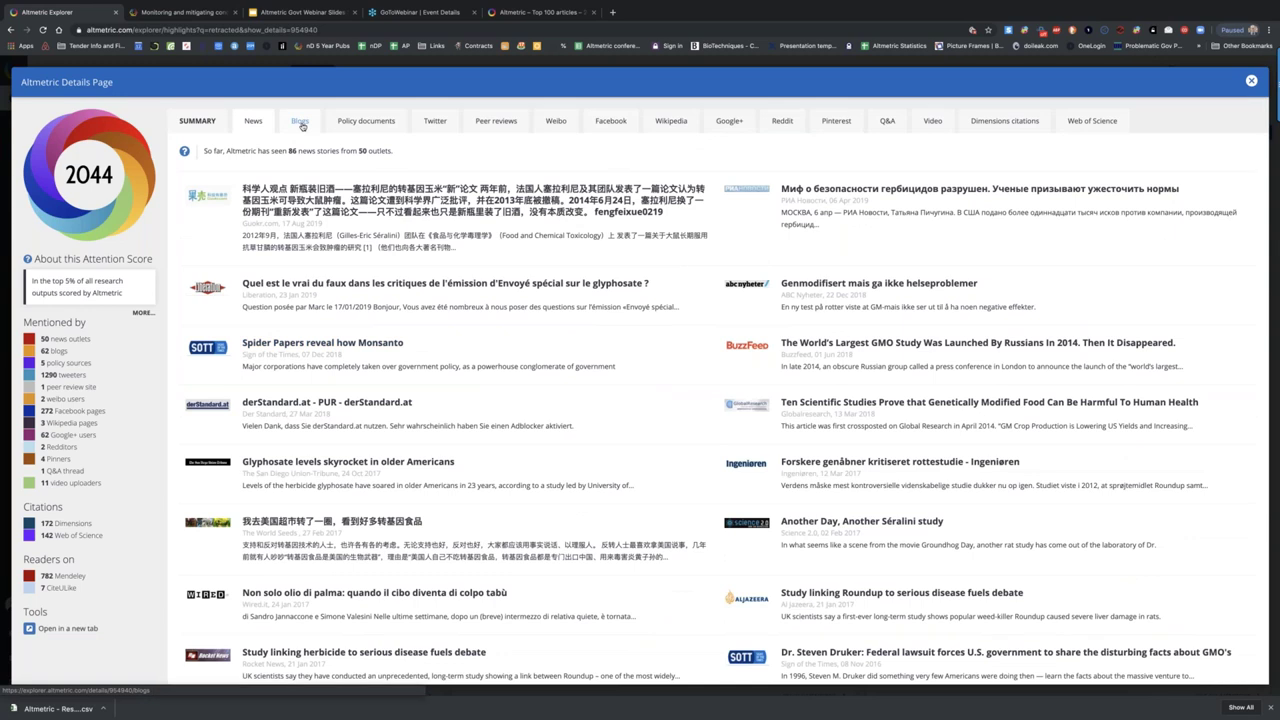
{"action": "scroll", "coordinate": [272, 426], "scroll_direction": "down", "scroll_amount": 6}
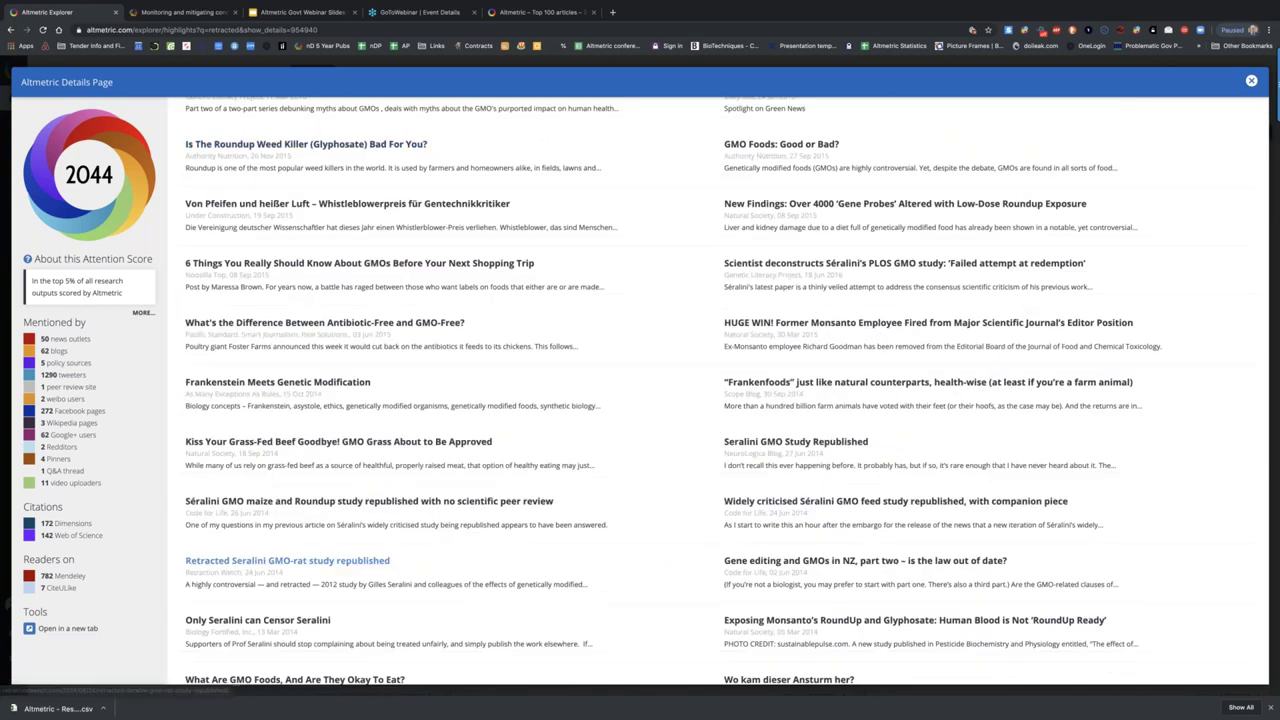
{"action": "scroll", "coordinate": [631, 433], "scroll_direction": "down", "scroll_amount": 1}
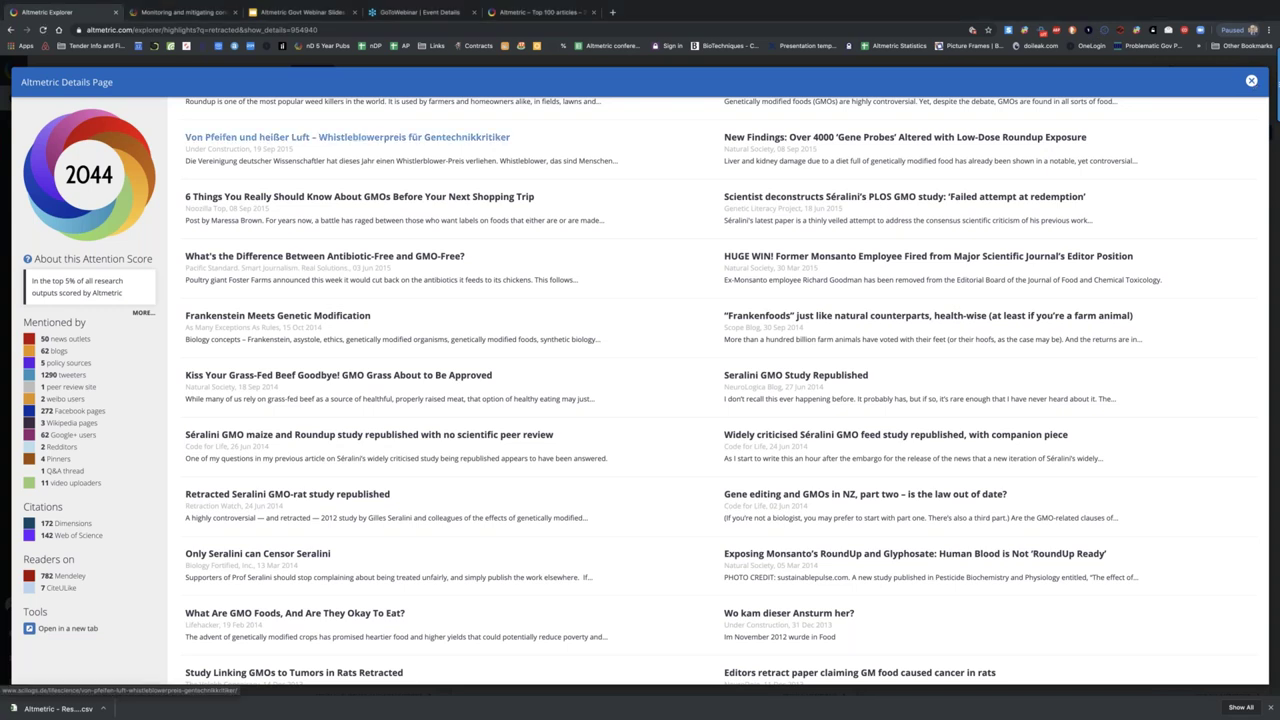
{"action": "key", "text": "Escape"}
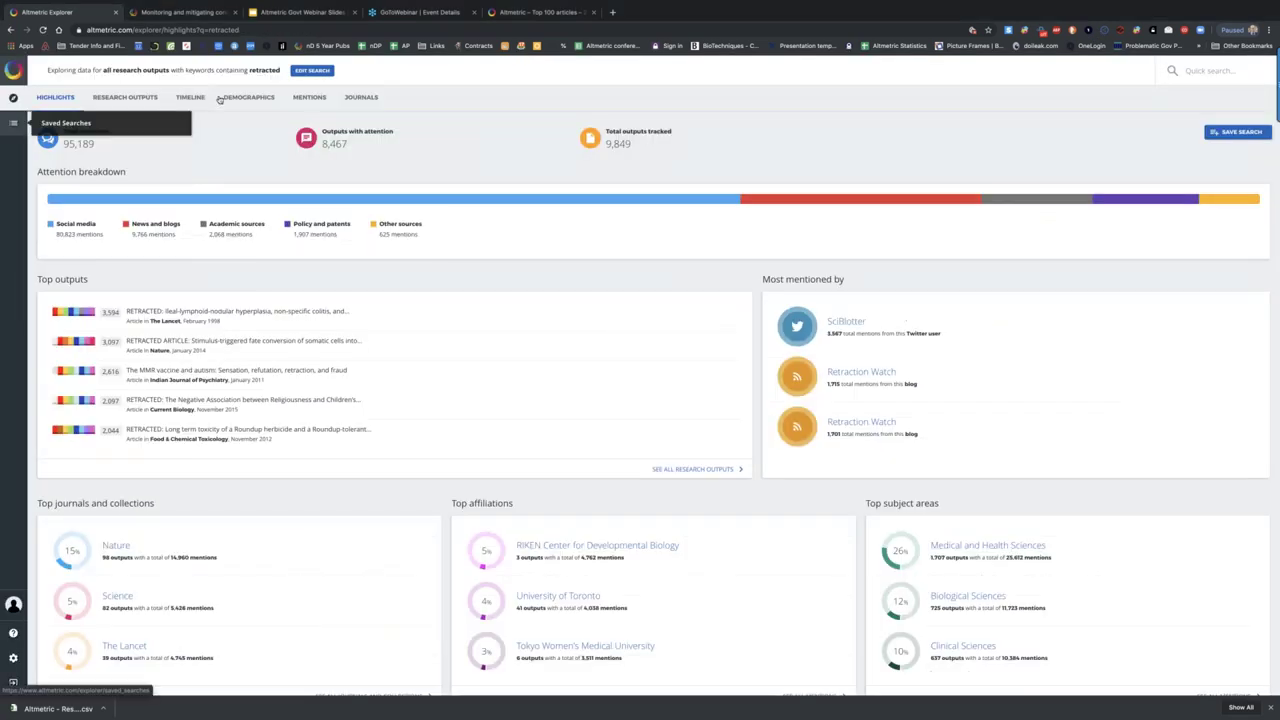
Clear the keyword search and run an advanced search limited to data sets.
{"action": "left_click", "coordinate": [312, 70]}
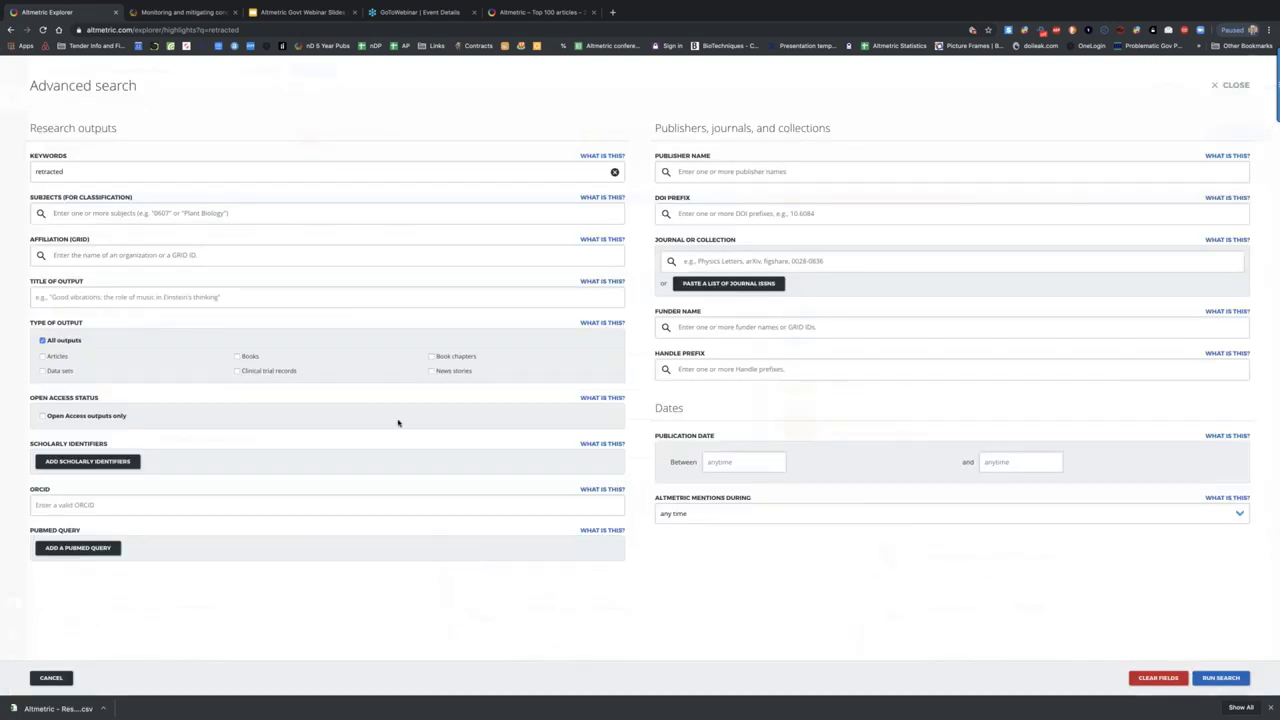
{"action": "left_click", "coordinate": [1220, 678]}
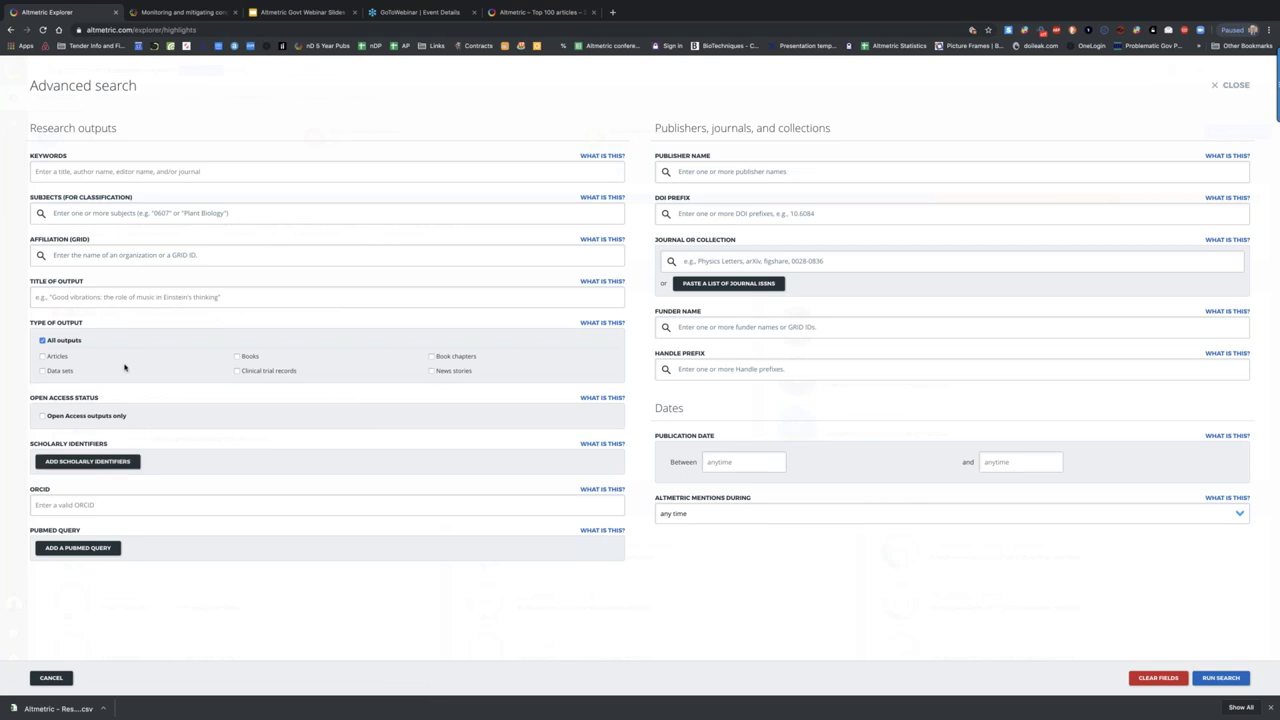
{"action": "left_click", "coordinate": [44, 371]}
{"action": "left_click", "coordinate": [1220, 678]}
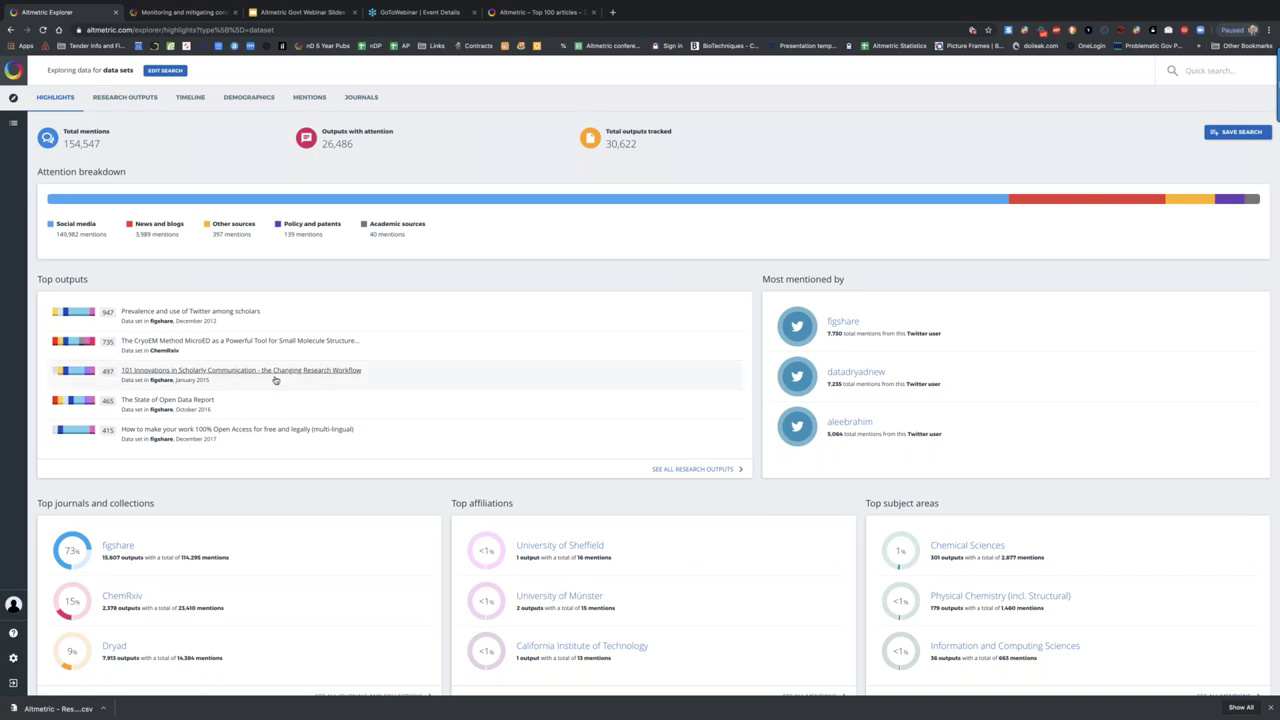
List the data set research outputs and sort them by Policy documents.
{"action": "scroll", "coordinate": [275, 379], "scroll_direction": "down", "scroll_amount": 2}
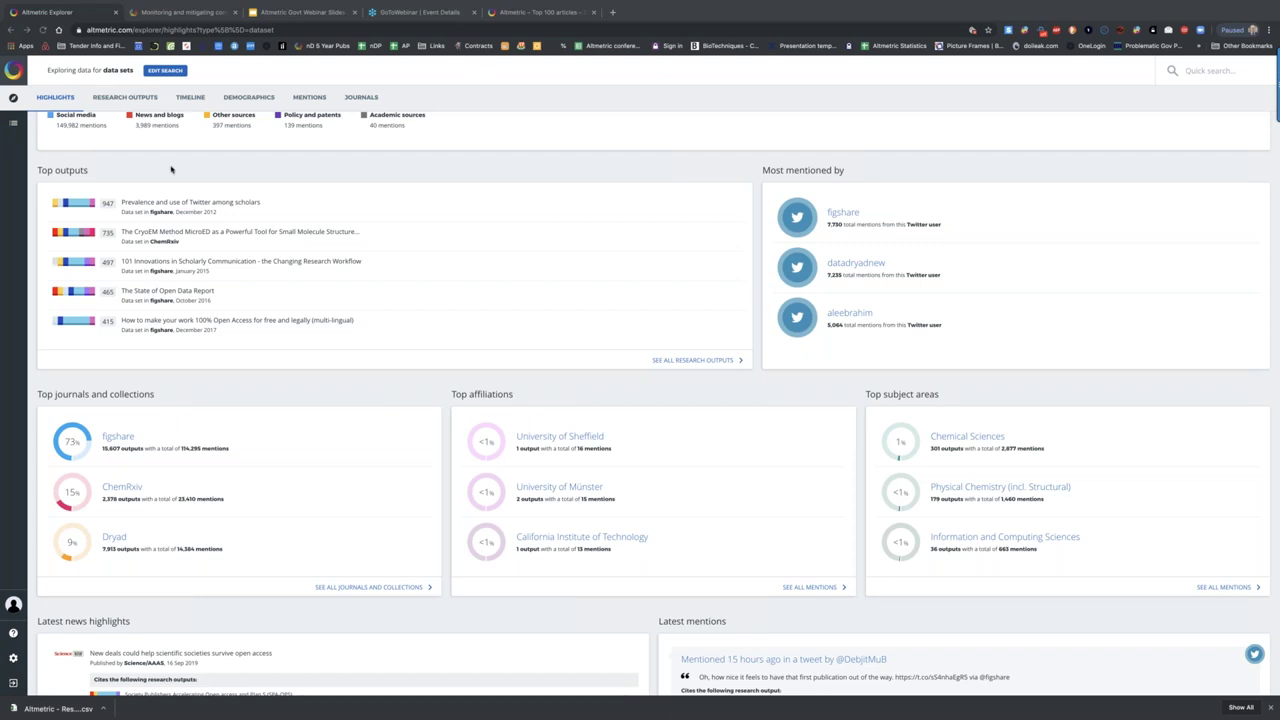
{"action": "scroll", "coordinate": [171, 170], "scroll_direction": "up", "scroll_amount": 3}
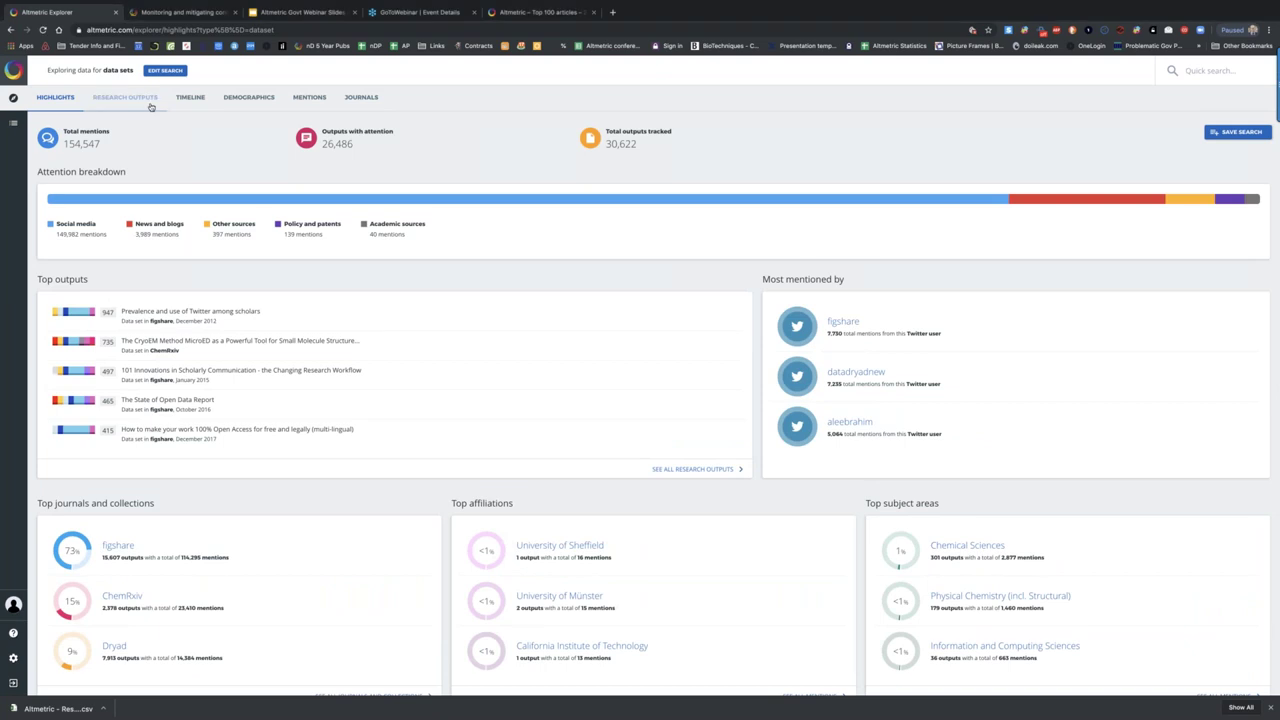
{"action": "left_click", "coordinate": [130, 97]}
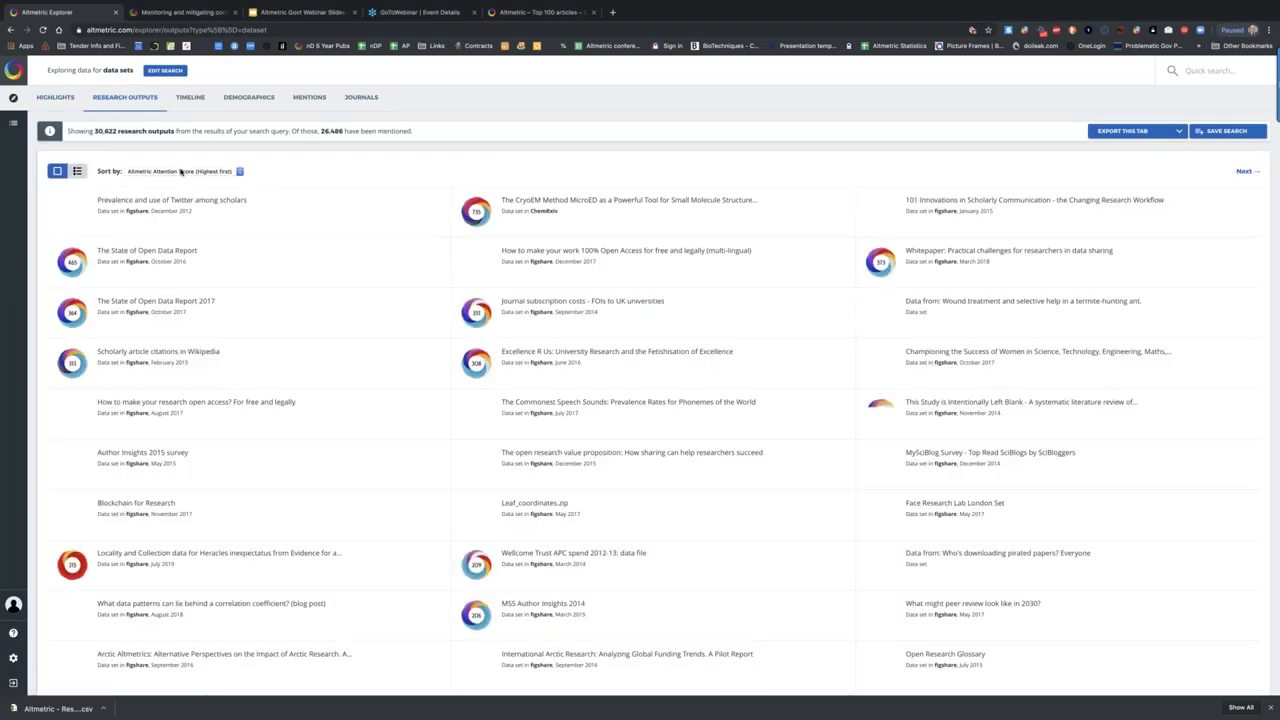
{"action": "left_click", "coordinate": [181, 172]}
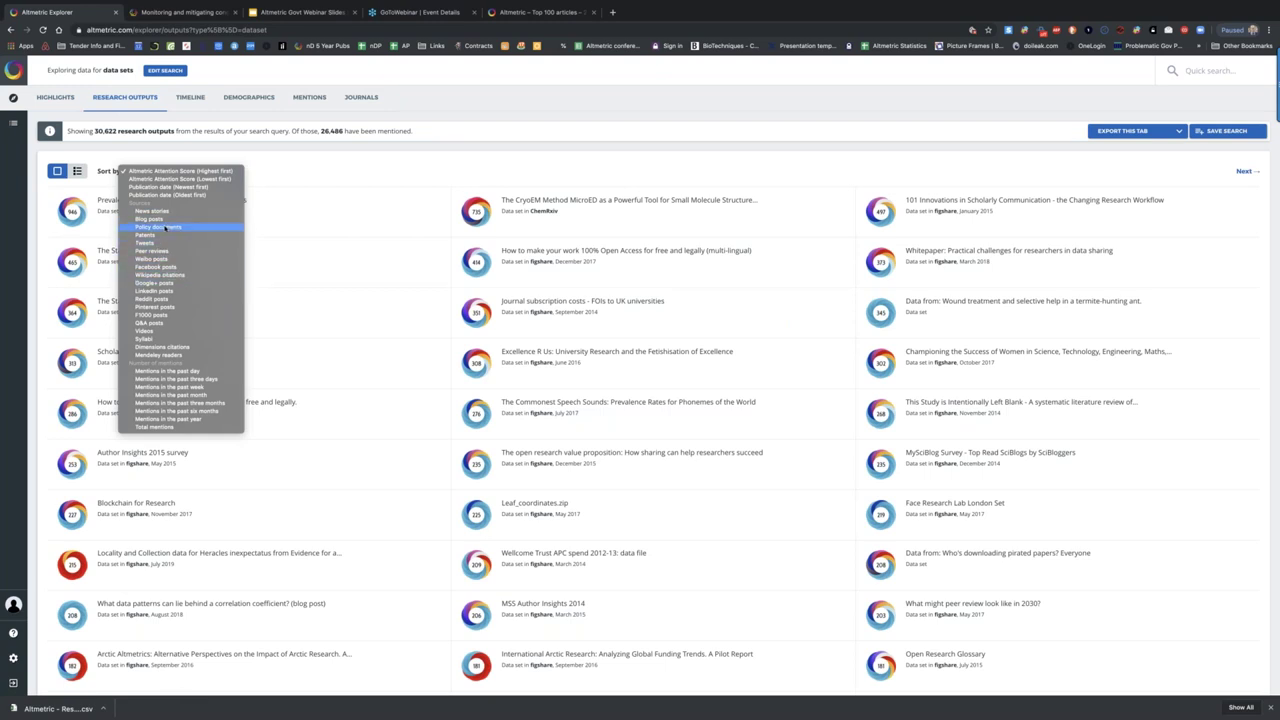
{"action": "left_click", "coordinate": [165, 228]}
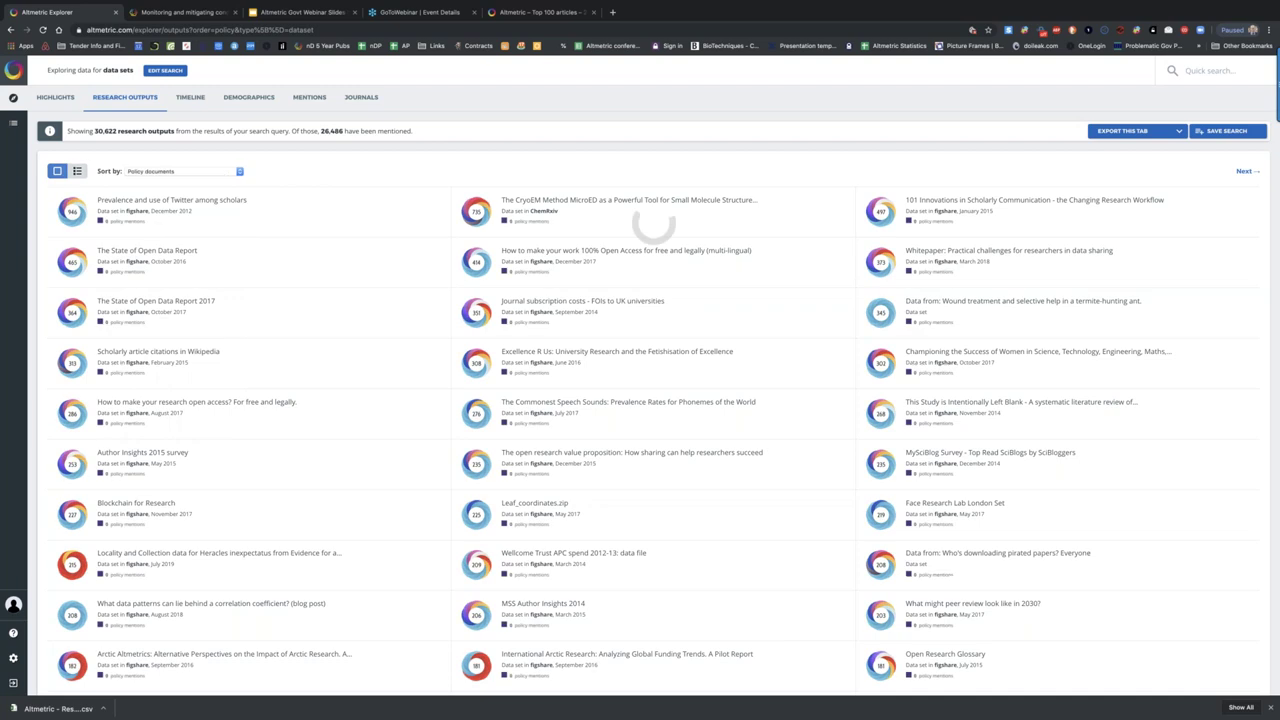
Examine policy documents citing Principles for Open Scholarly Infrastructures-v1, open The Metric Tide's source, and return to close the details page.
{"action": "left_click", "coordinate": [210, 201]}
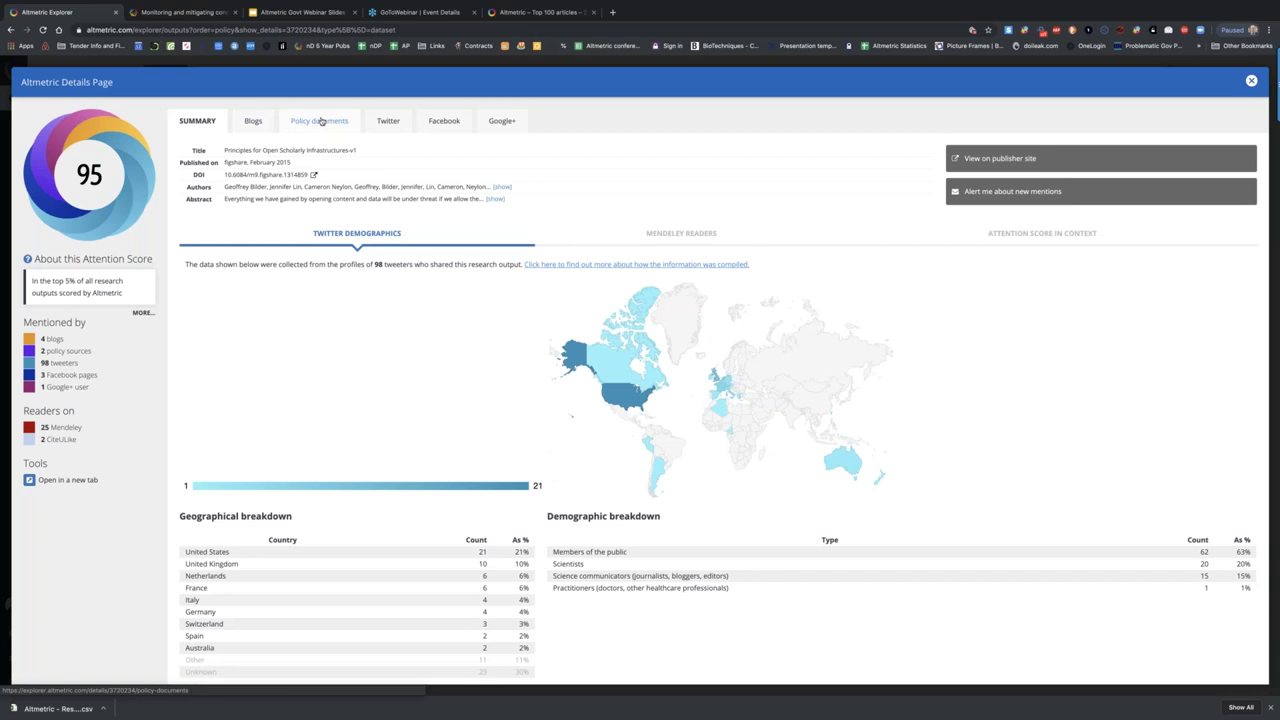
{"action": "left_click", "coordinate": [321, 121]}
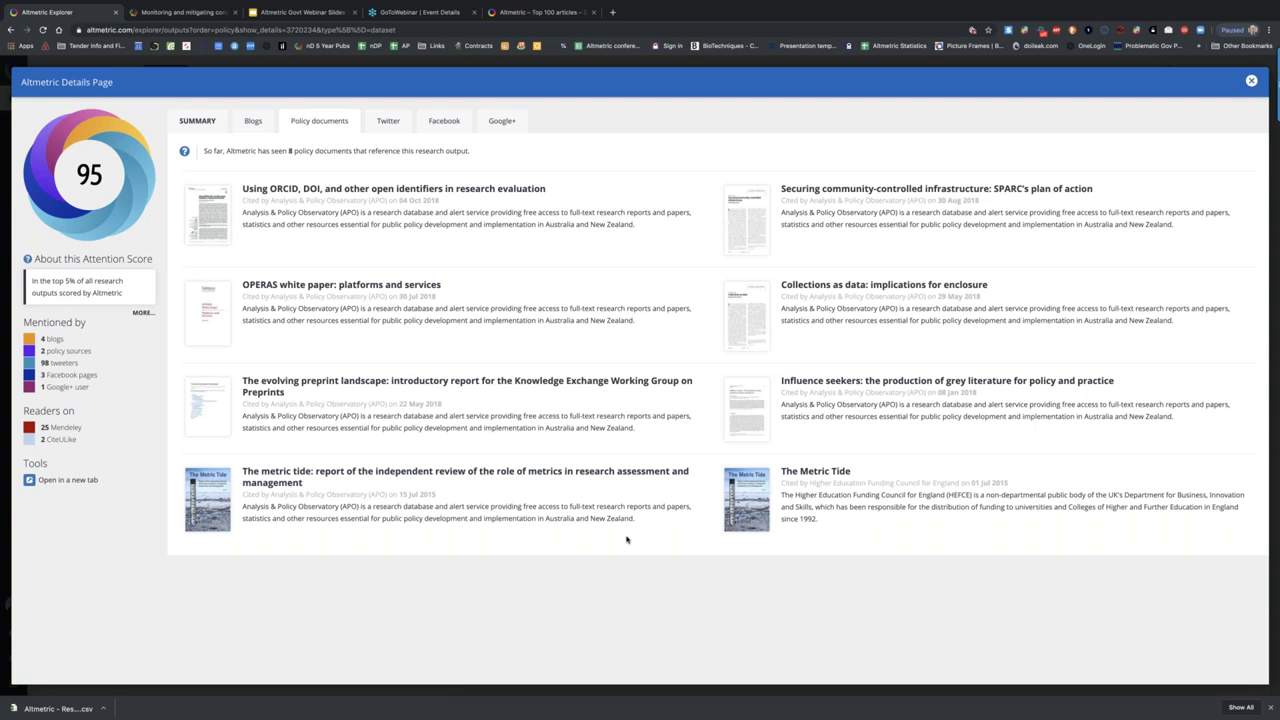
{"action": "left_click", "coordinate": [815, 471]}
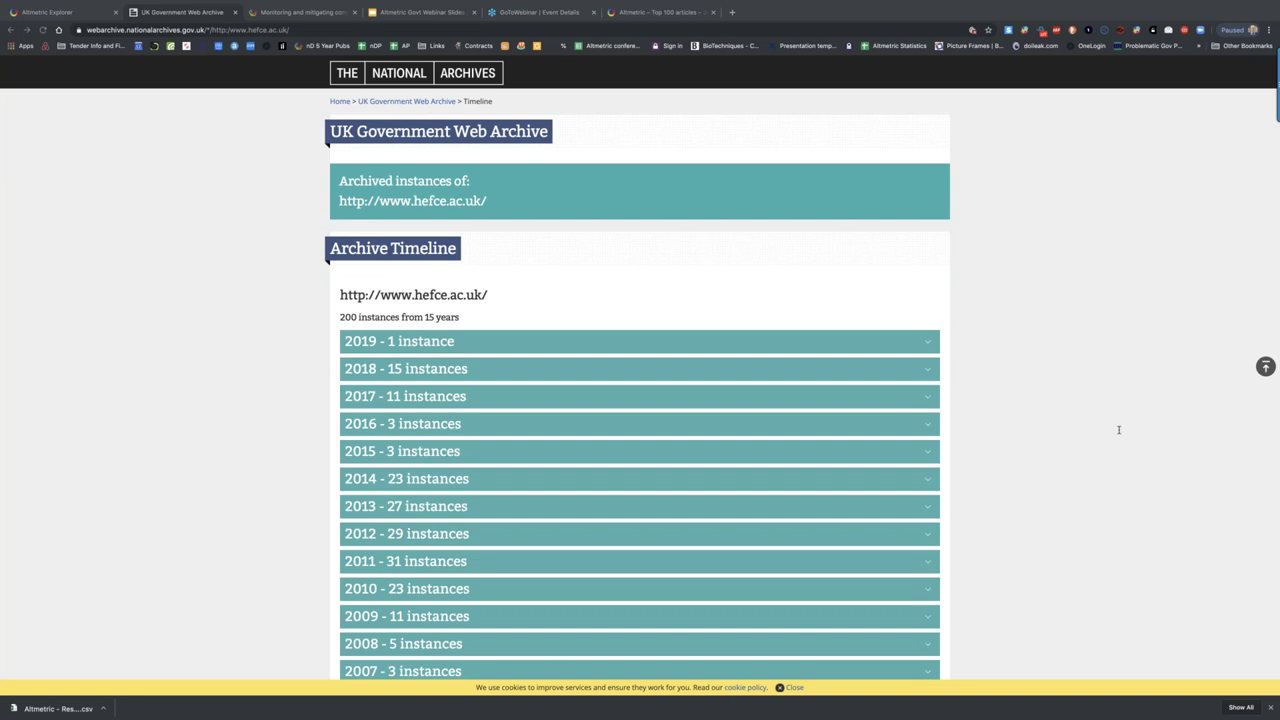
{"action": "left_click", "coordinate": [87, 14]}
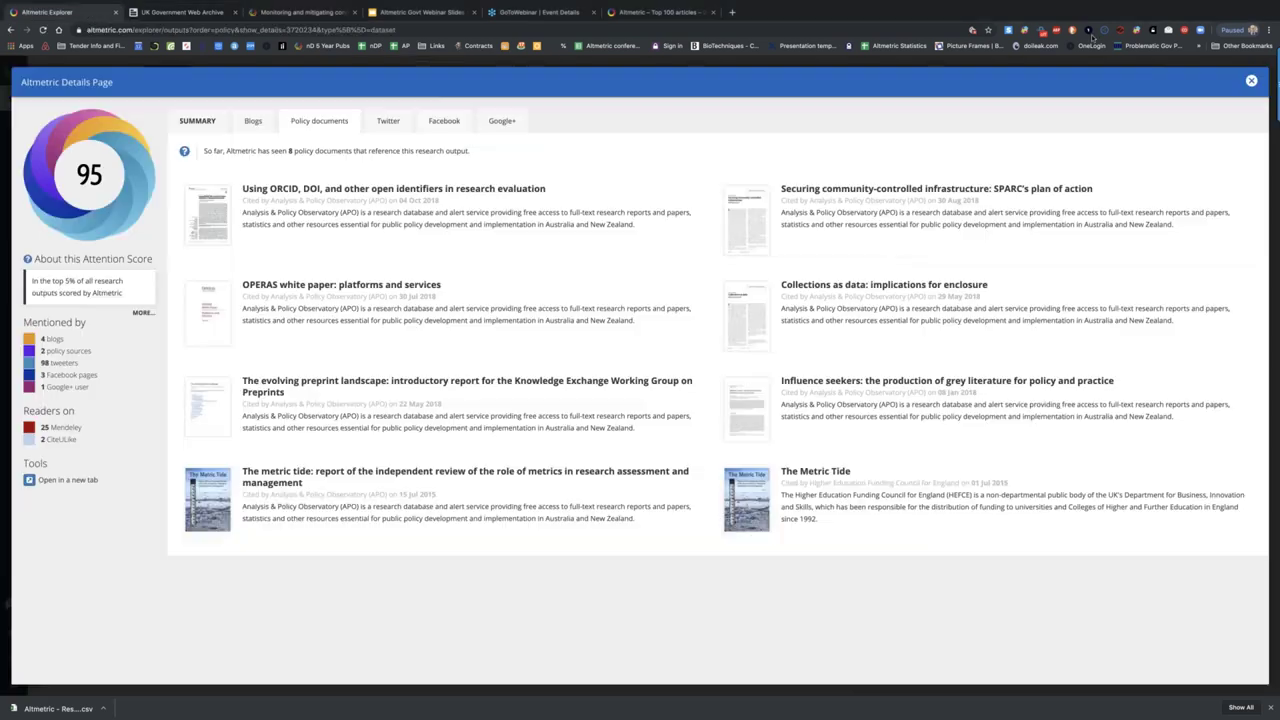
{"action": "left_click", "coordinate": [1250, 81]}
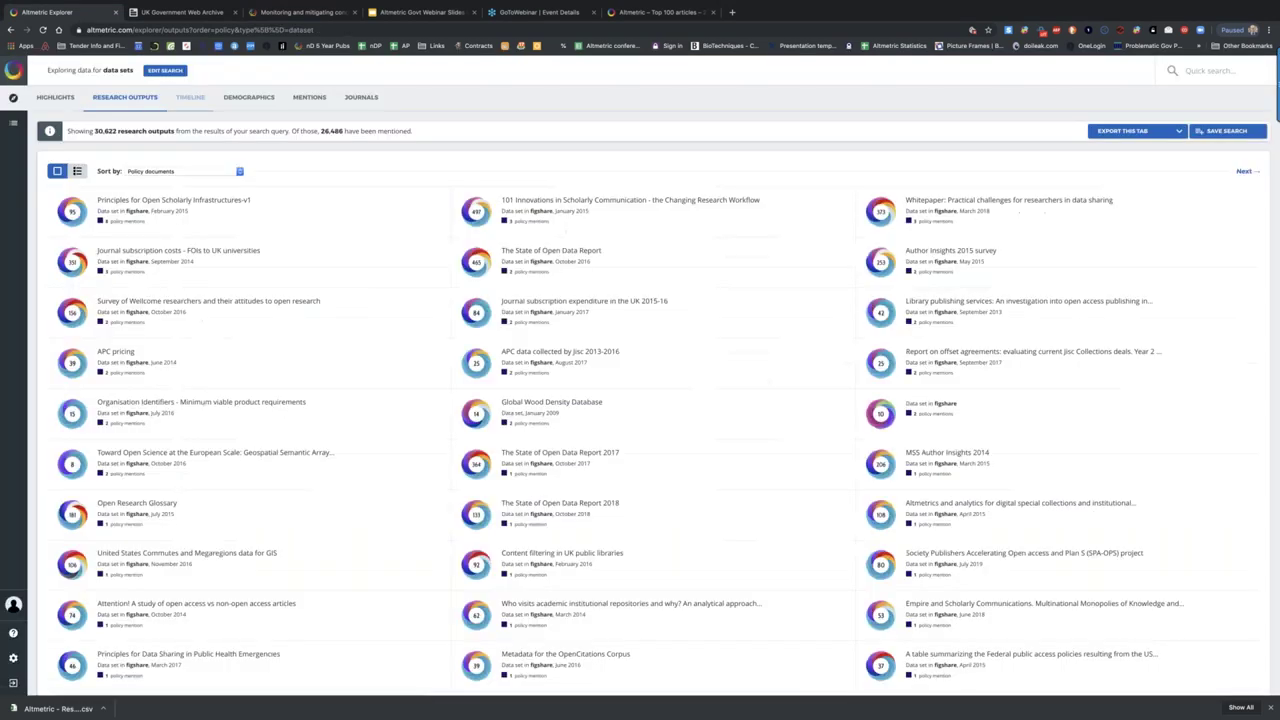
Clear the data sets filter and rerun the advanced search across all research outputs.
{"action": "left_click", "coordinate": [150, 71]}
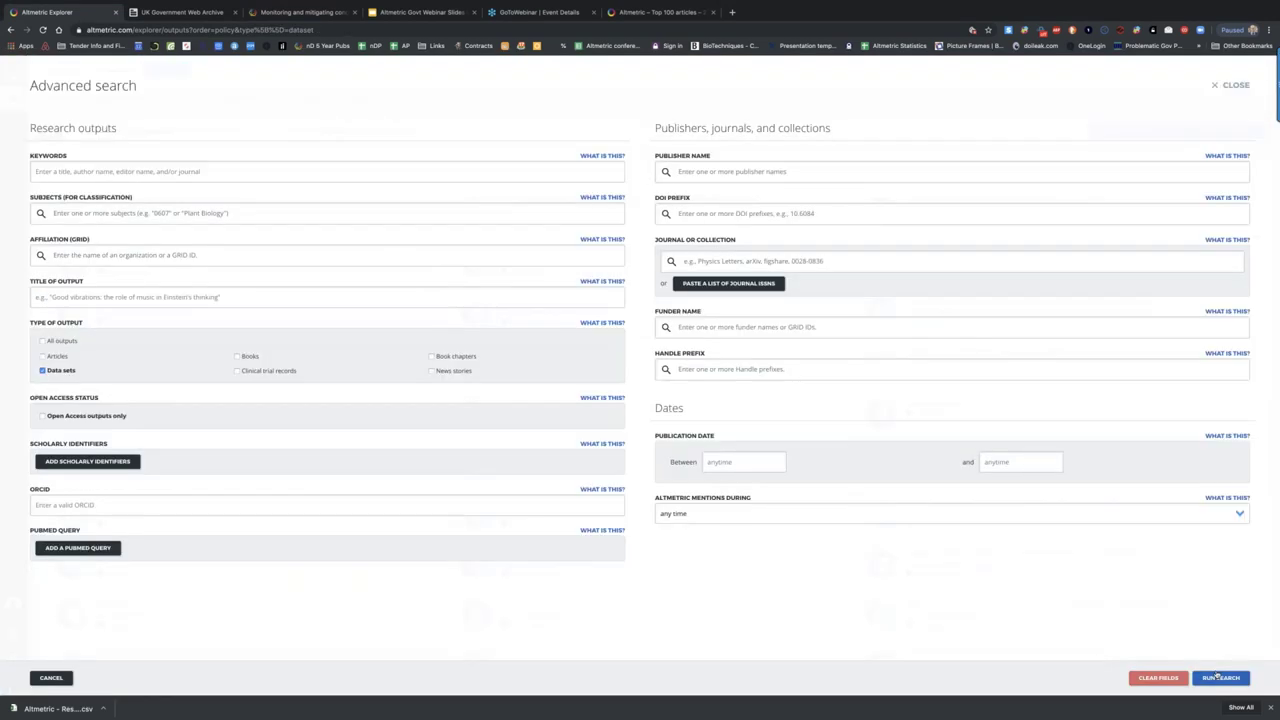
{"action": "key", "text": "Escape"}
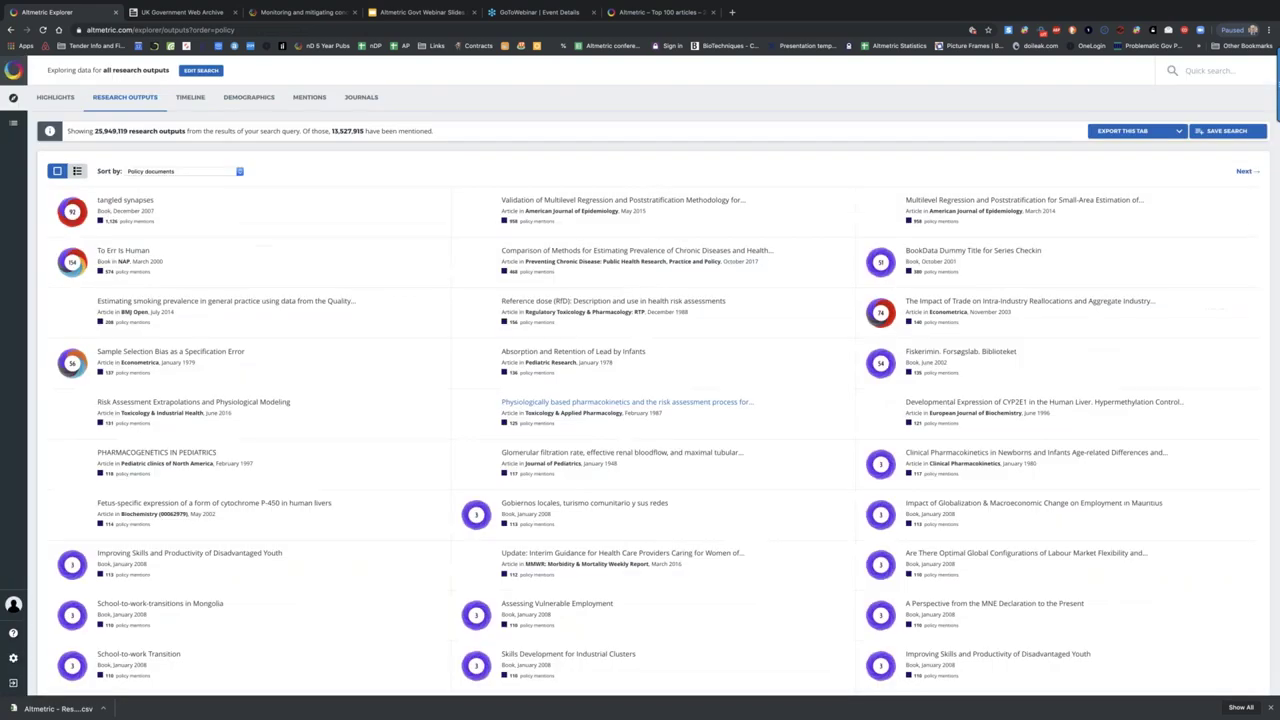
Sort all research outputs by Syllabi and open the details page of The elements of style.
{"action": "left_click", "coordinate": [161, 171]}
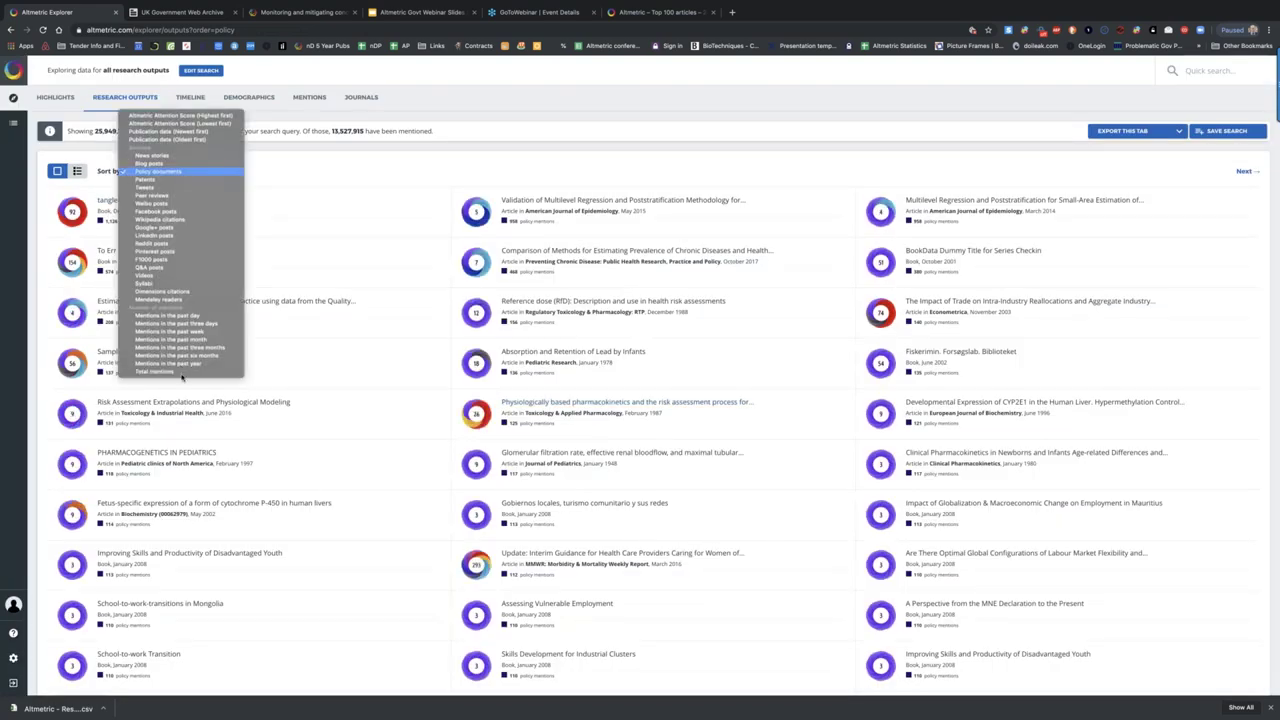
{"action": "left_click", "coordinate": [143, 283]}
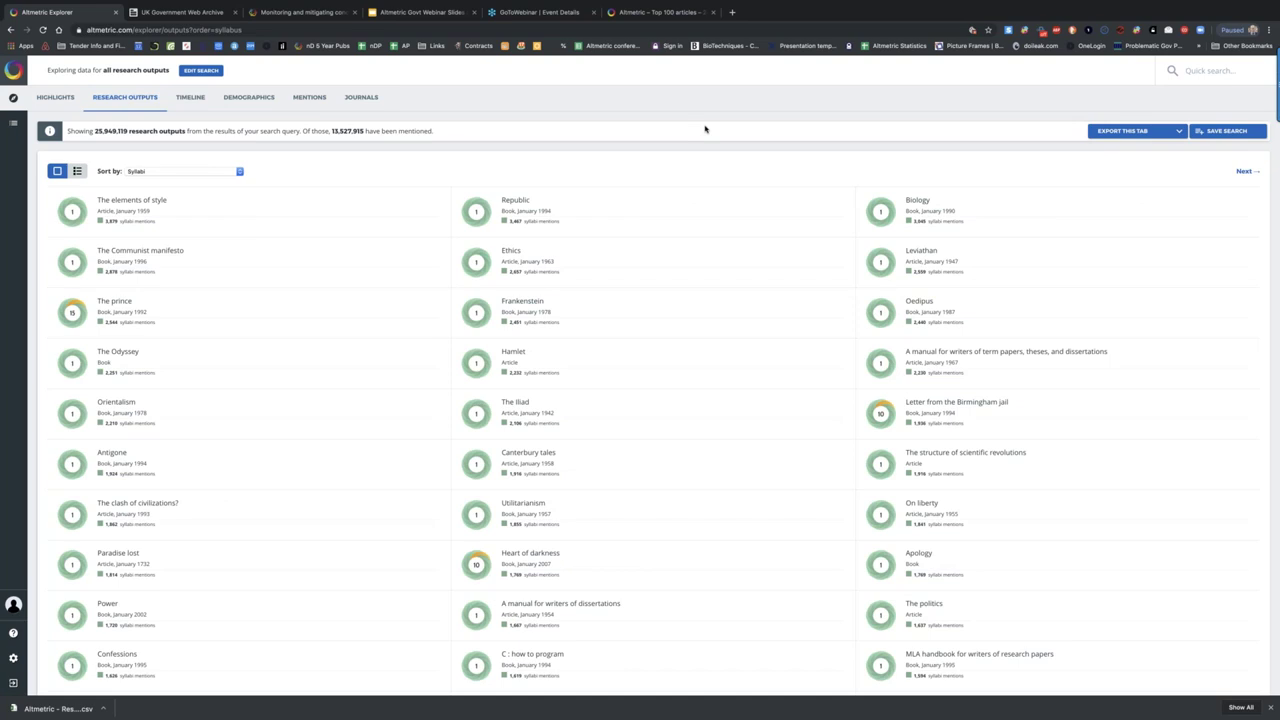
{"action": "left_click", "coordinate": [129, 203]}
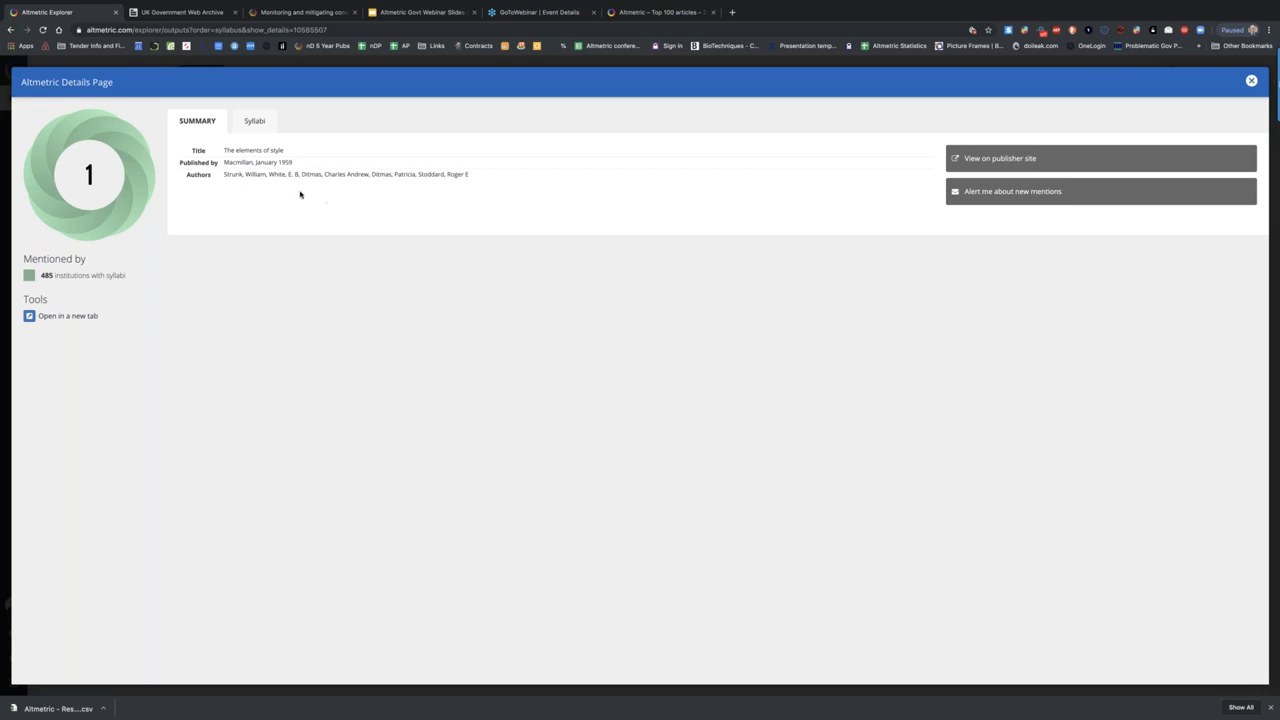
Examine the syllabi map for The elements of style, inspect the institution markers around Denmark and southern Sweden, and close the details page.
{"action": "left_click", "coordinate": [252, 121]}
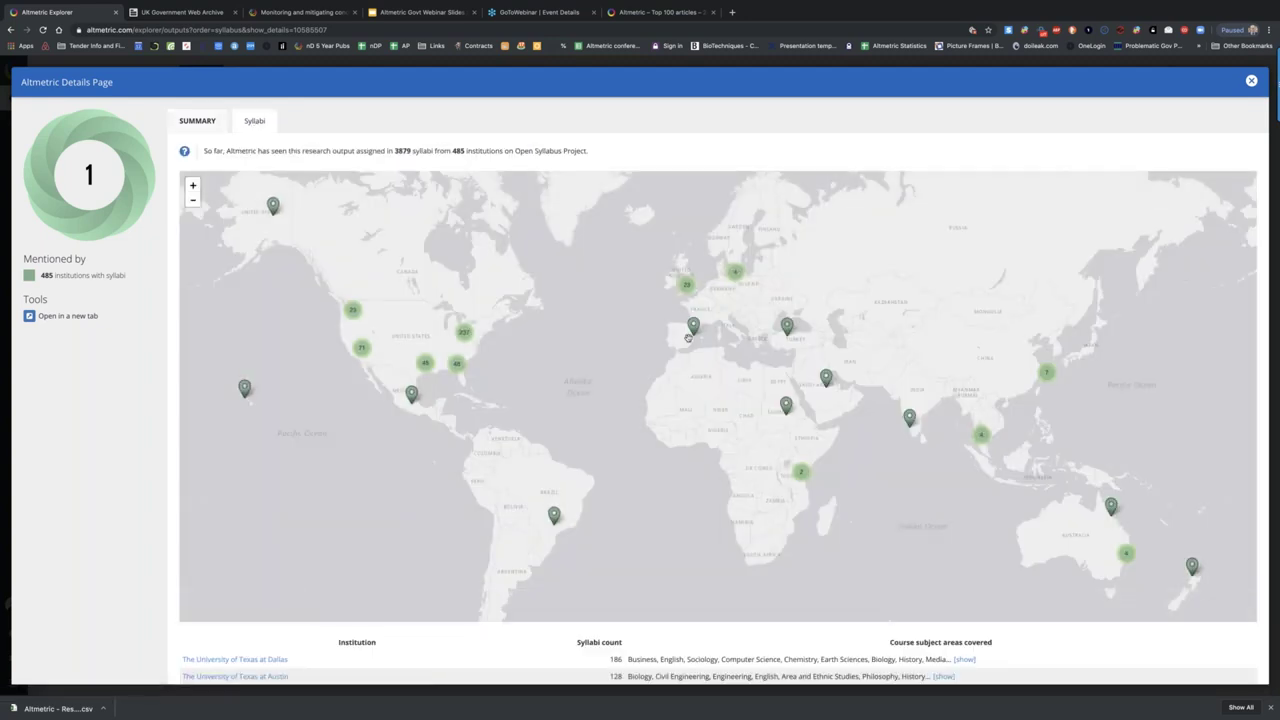
{"action": "left_click", "coordinate": [738, 279]}
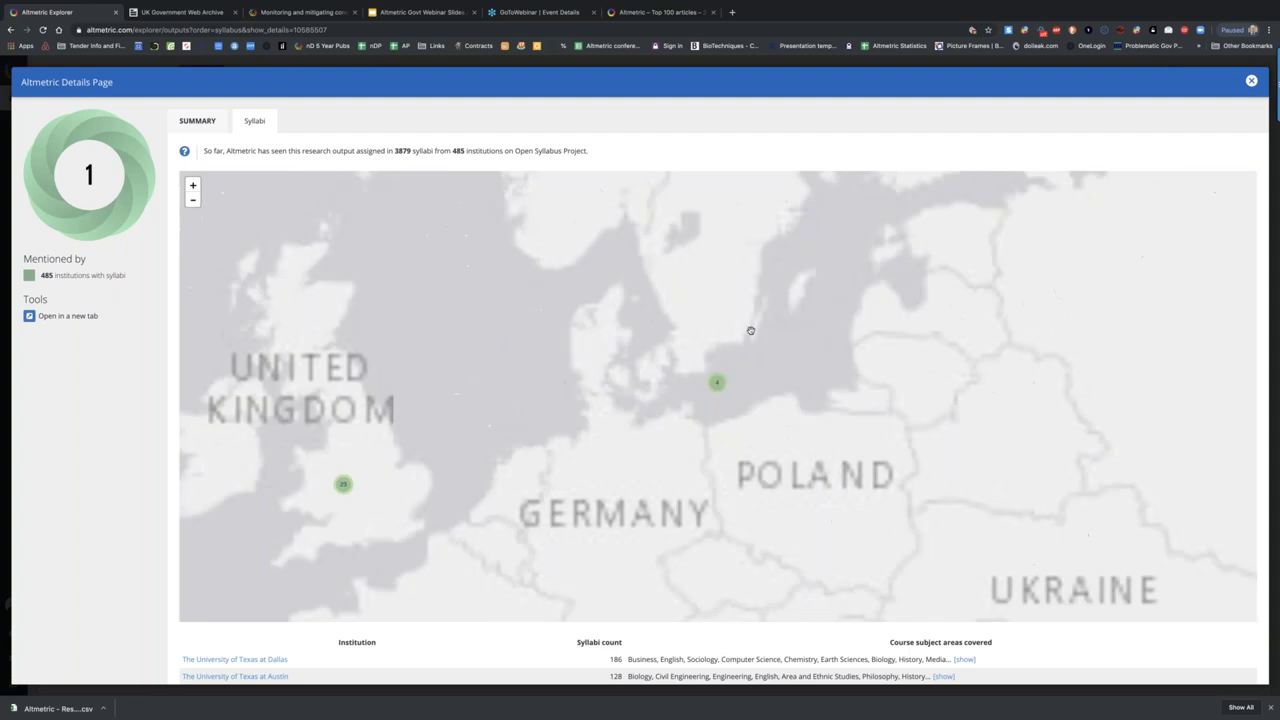
{"action": "left_click", "coordinate": [669, 366]}
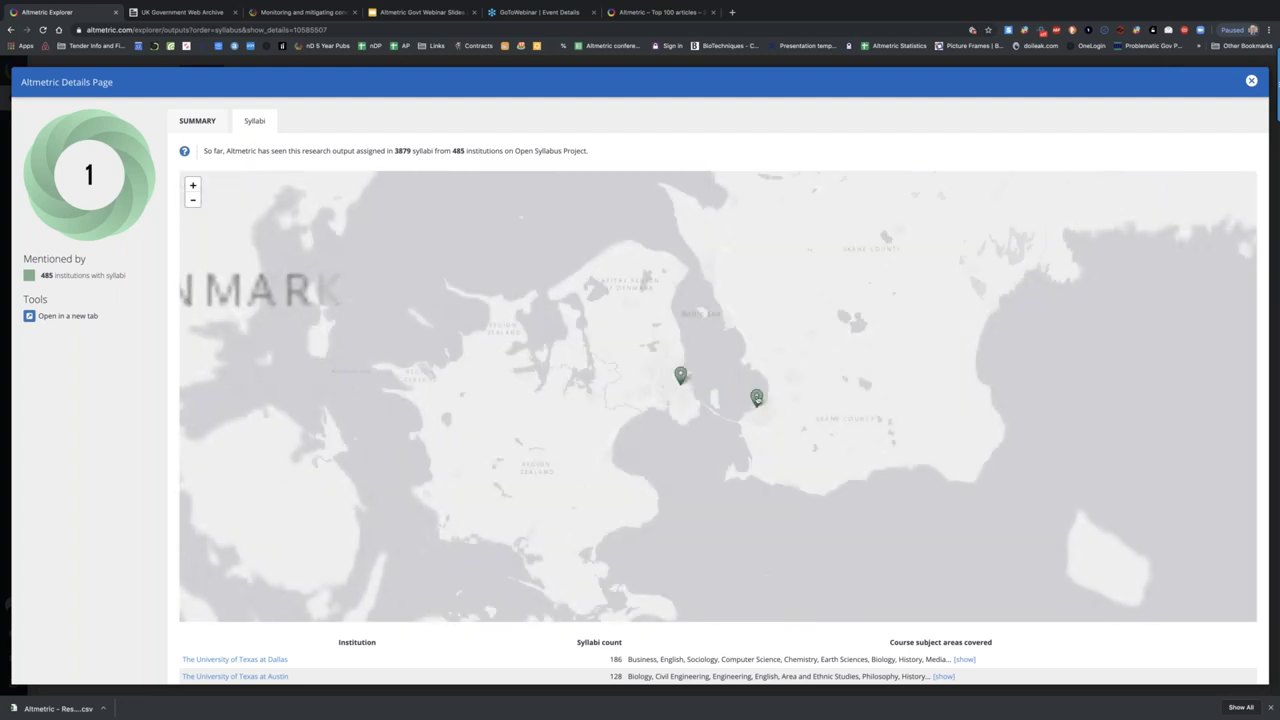
{"action": "left_click", "coordinate": [757, 398]}
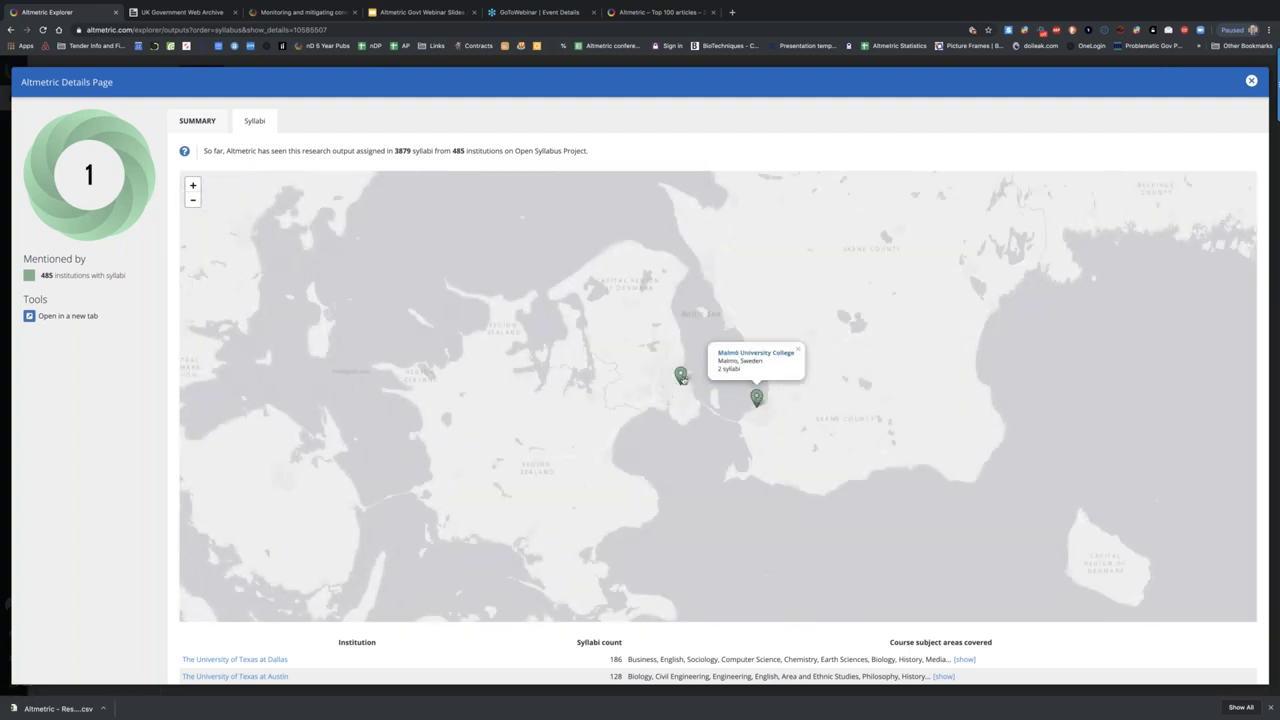
{"action": "left_click", "coordinate": [680, 378]}
{"action": "left_click", "coordinate": [757, 398]}
{"action": "left_click", "coordinate": [1251, 81]}
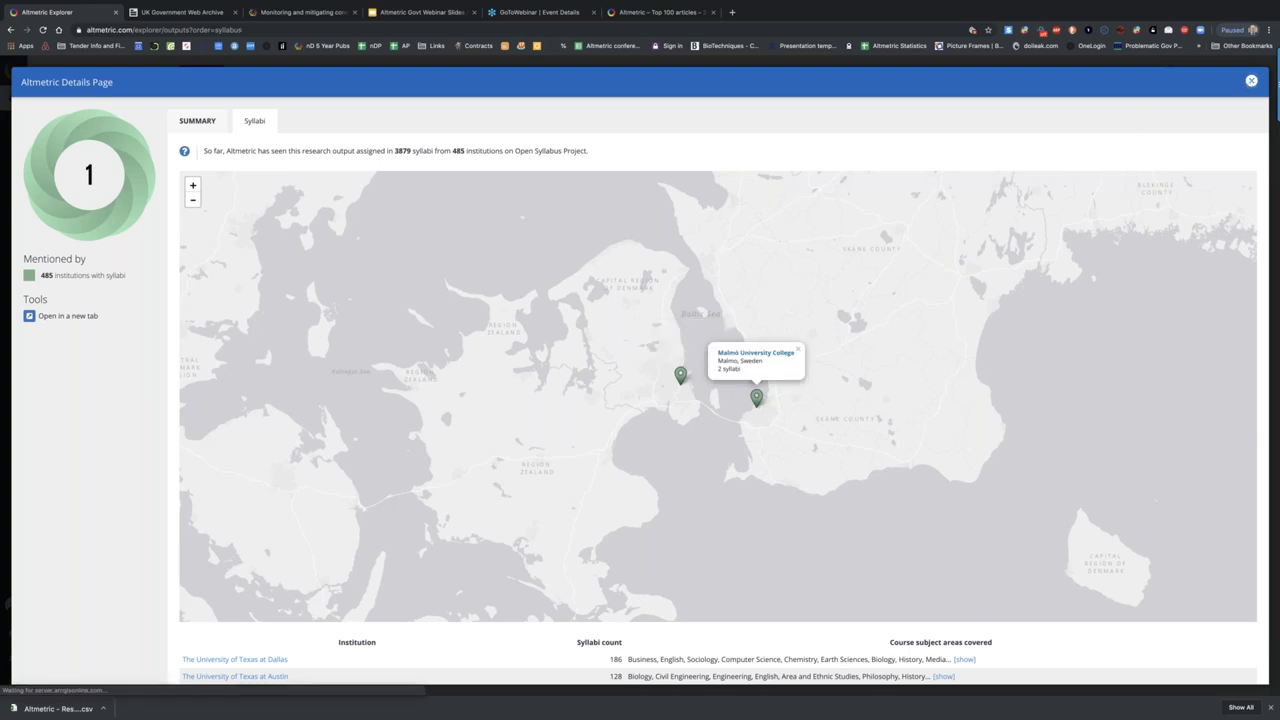
Look through the first page of research outputs sorted by syllabi mentions.
{"action": "scroll", "coordinate": [737, 246], "scroll_direction": "down", "scroll_amount": 15}
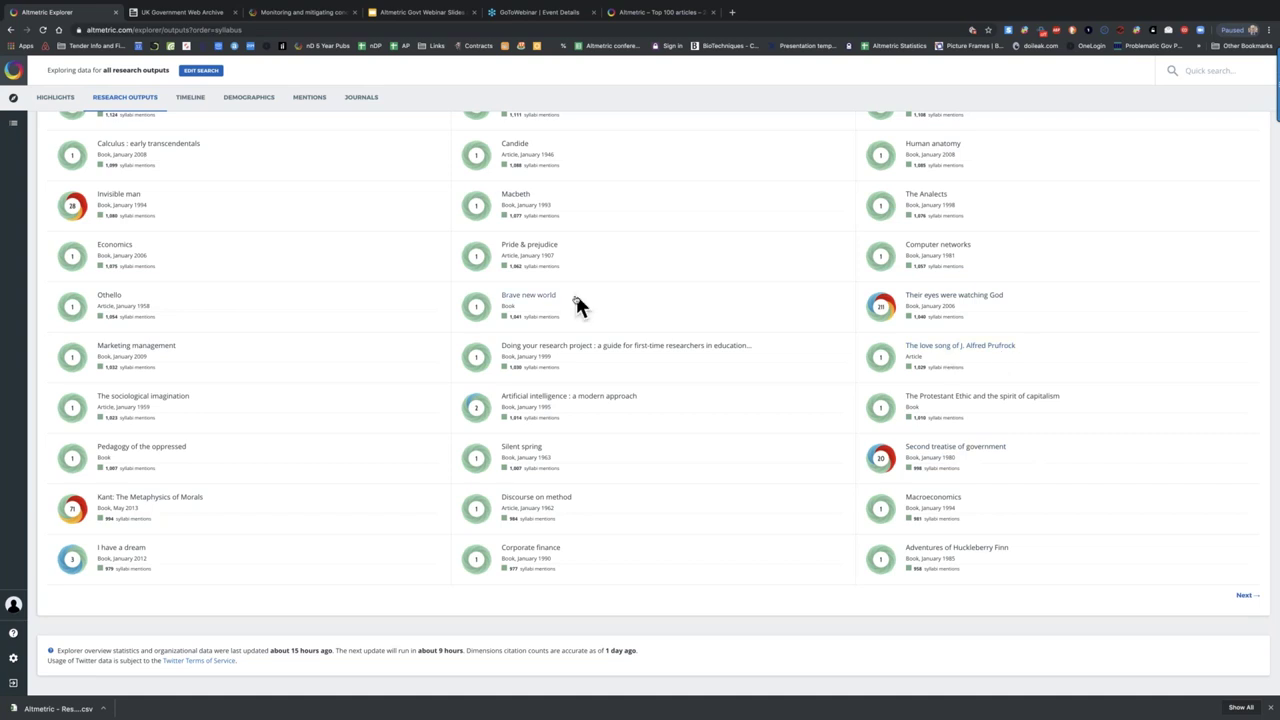
{"action": "scroll", "coordinate": [571, 297], "scroll_direction": "up", "scroll_amount": 5}
{"action": "scroll", "coordinate": [614, 206], "scroll_direction": "up", "scroll_amount": 10}
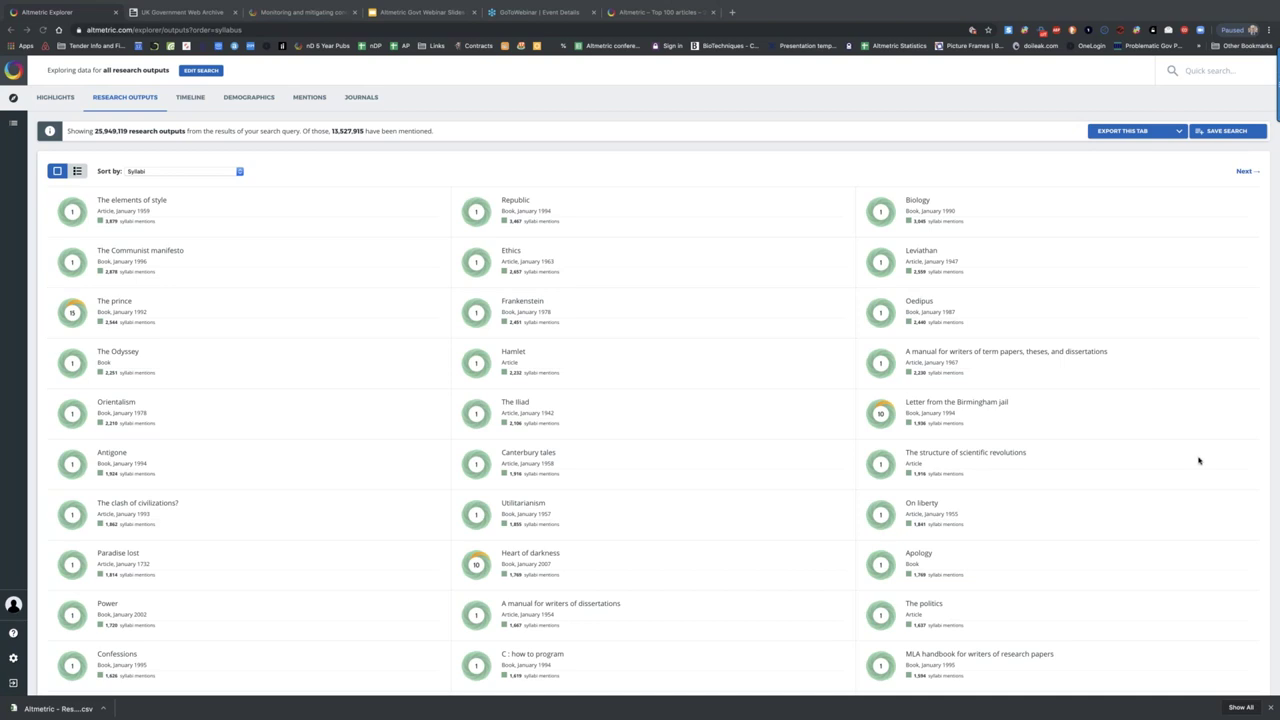
Return to the highlights and examine the Mendeley reader demographics of Few-Shot Adversarial Learning of Realistic Neural Talking Head Models.
{"action": "left_click", "coordinate": [13, 97]}
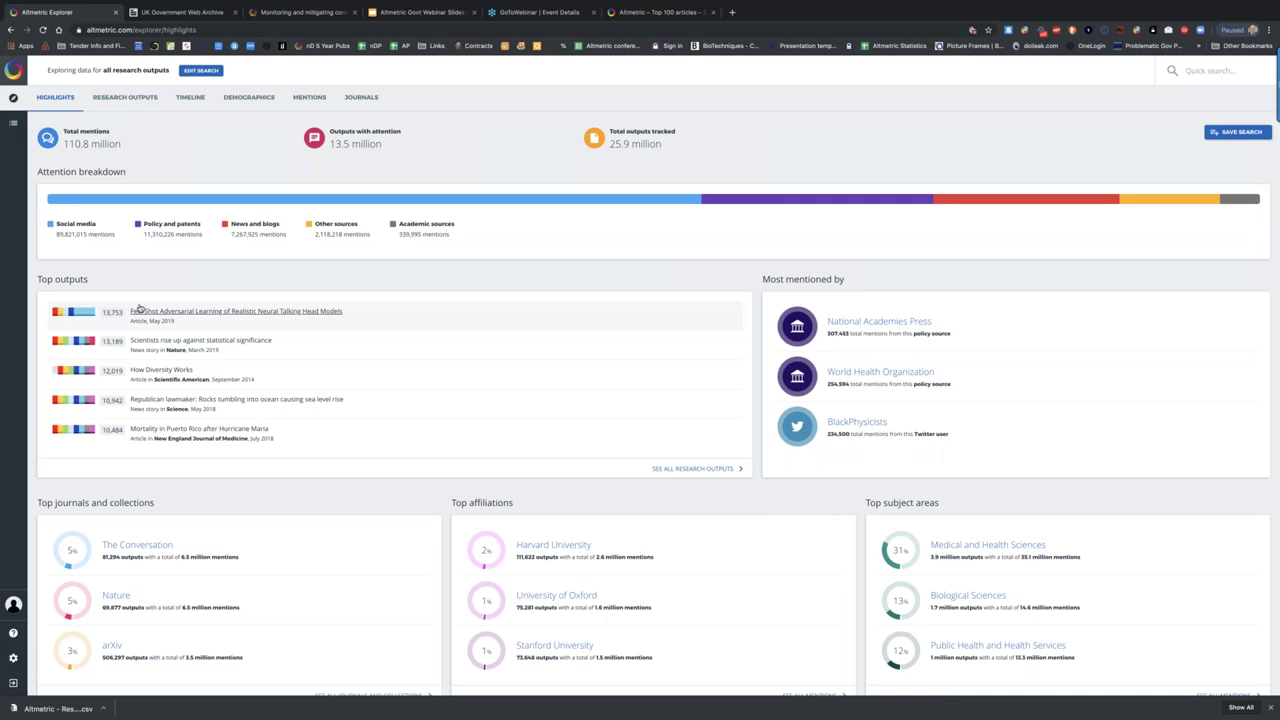
{"action": "left_click", "coordinate": [83, 314]}
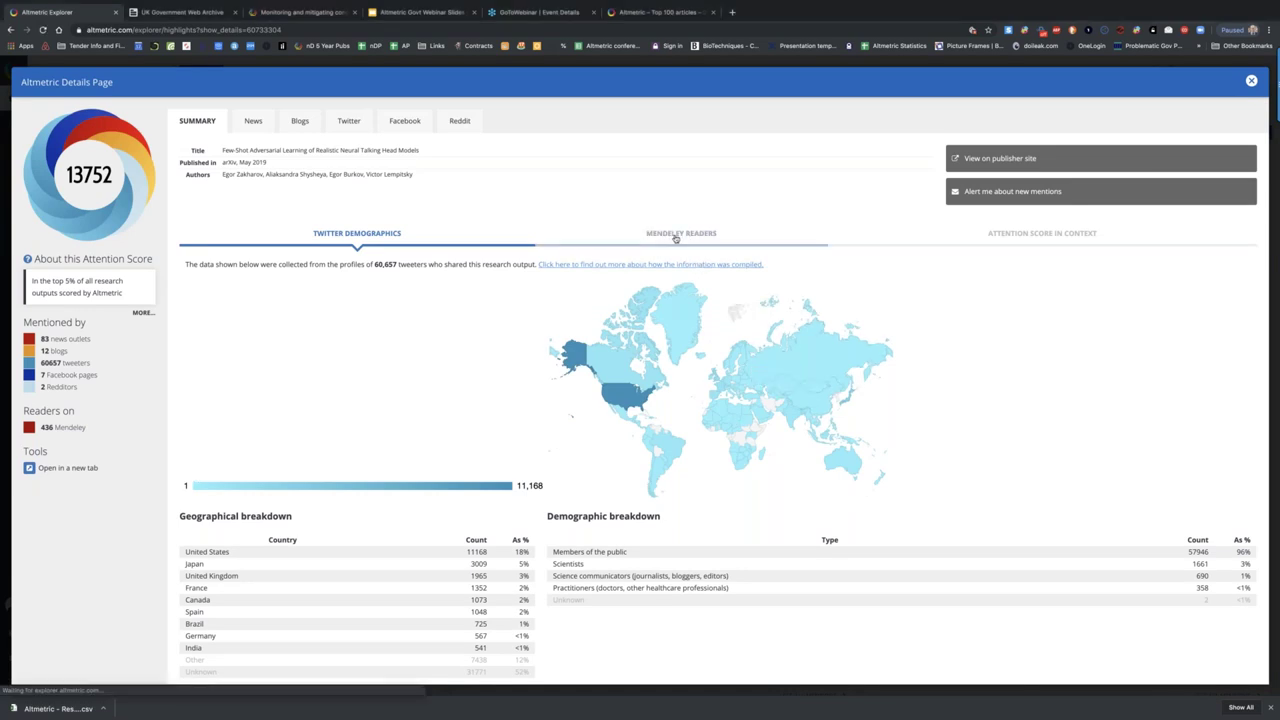
{"action": "left_click", "coordinate": [676, 235]}
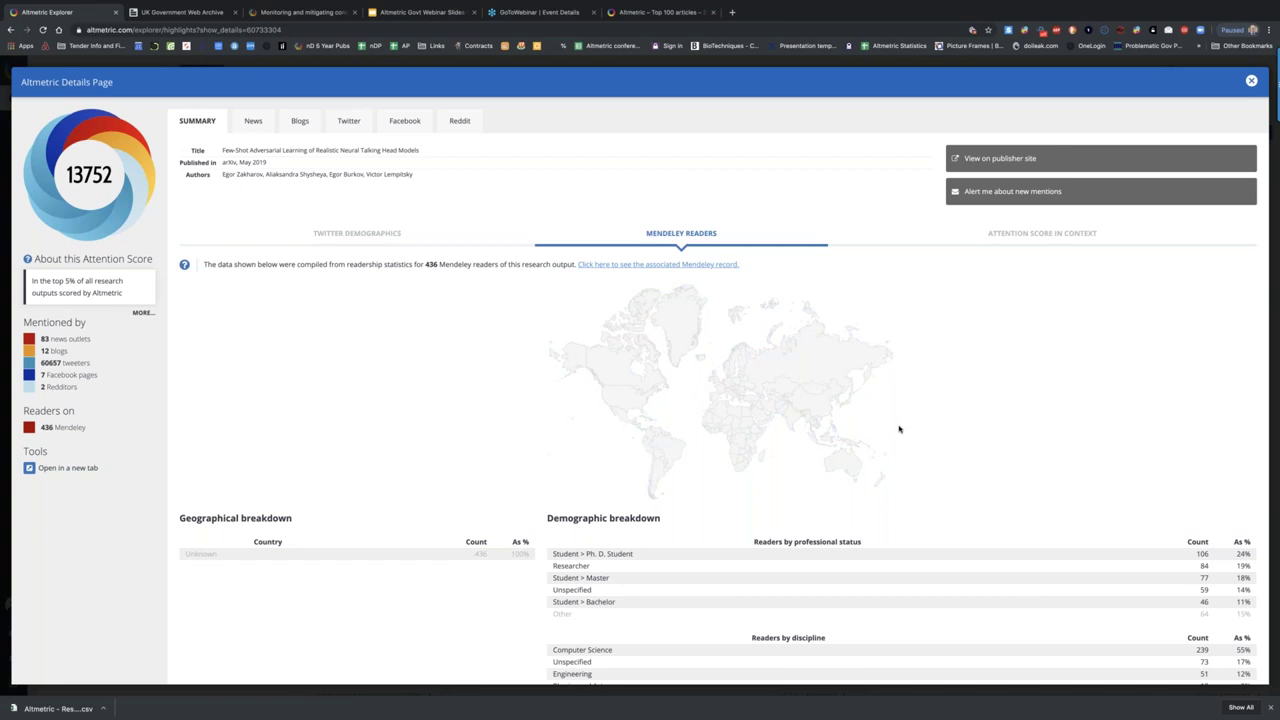
{"action": "scroll", "coordinate": [899, 429], "scroll_direction": "down", "scroll_amount": 1}
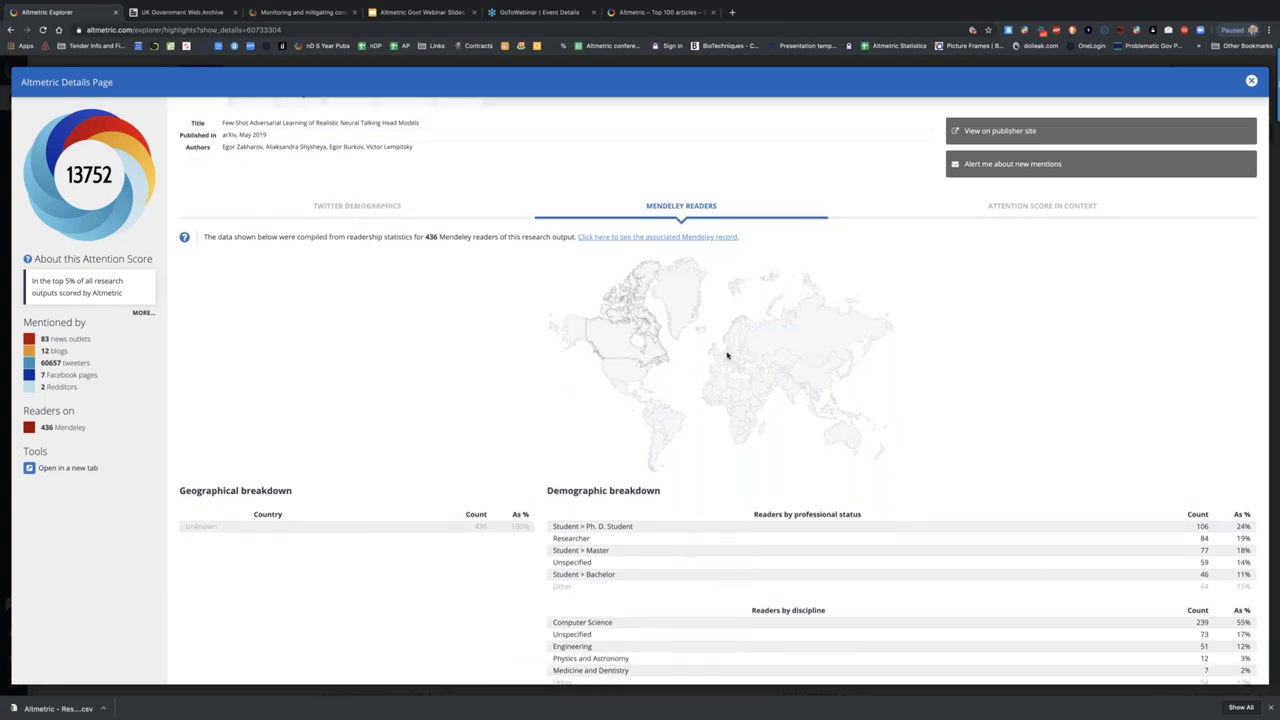
{"action": "scroll", "coordinate": [830, 370], "scroll_direction": "down", "scroll_amount": 2}
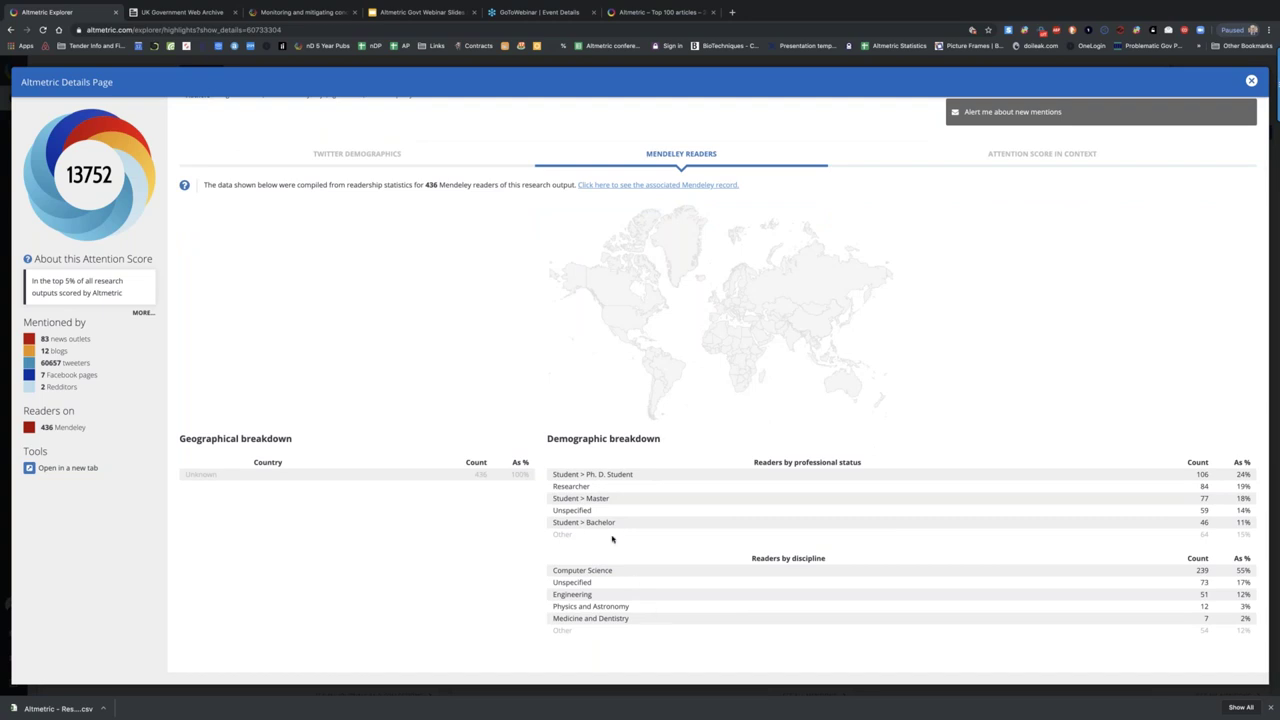
{"action": "scroll", "coordinate": [612, 539], "scroll_direction": "up", "scroll_amount": 3}
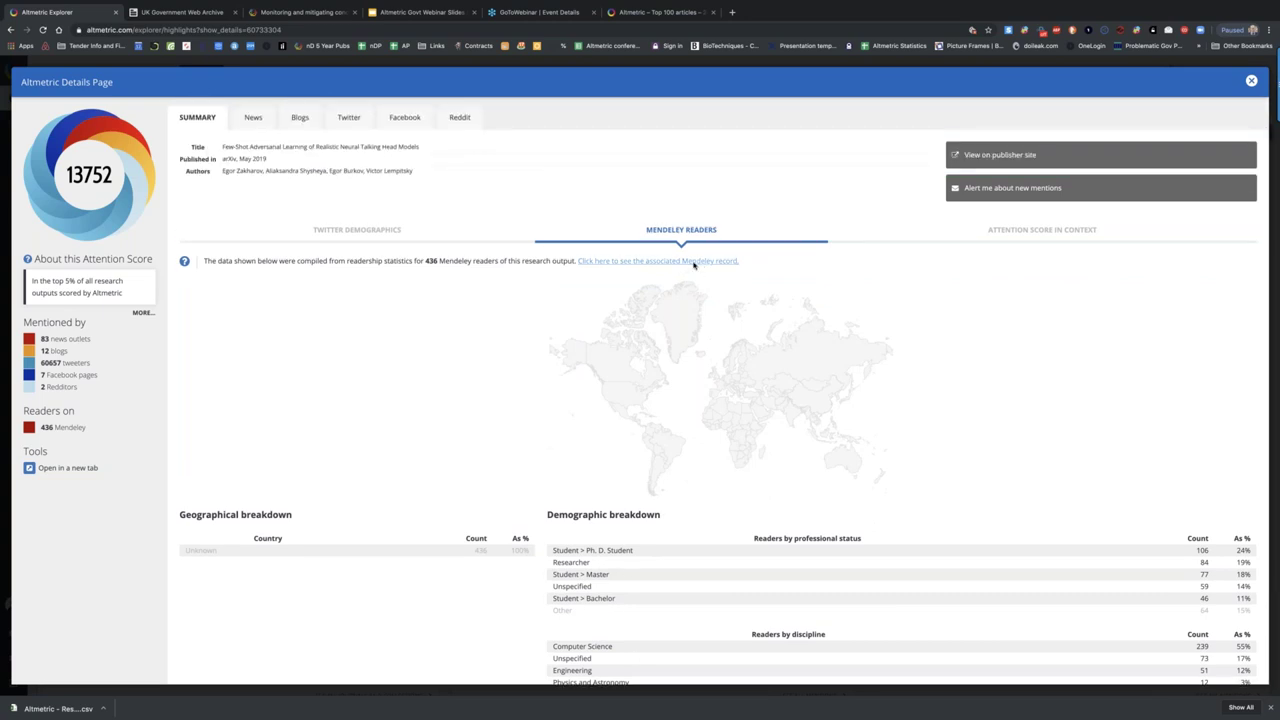
Review the article's associated Mendeley record, then return to Altmetric Explorer and close the details page.
{"action": "left_click", "coordinate": [699, 263]}
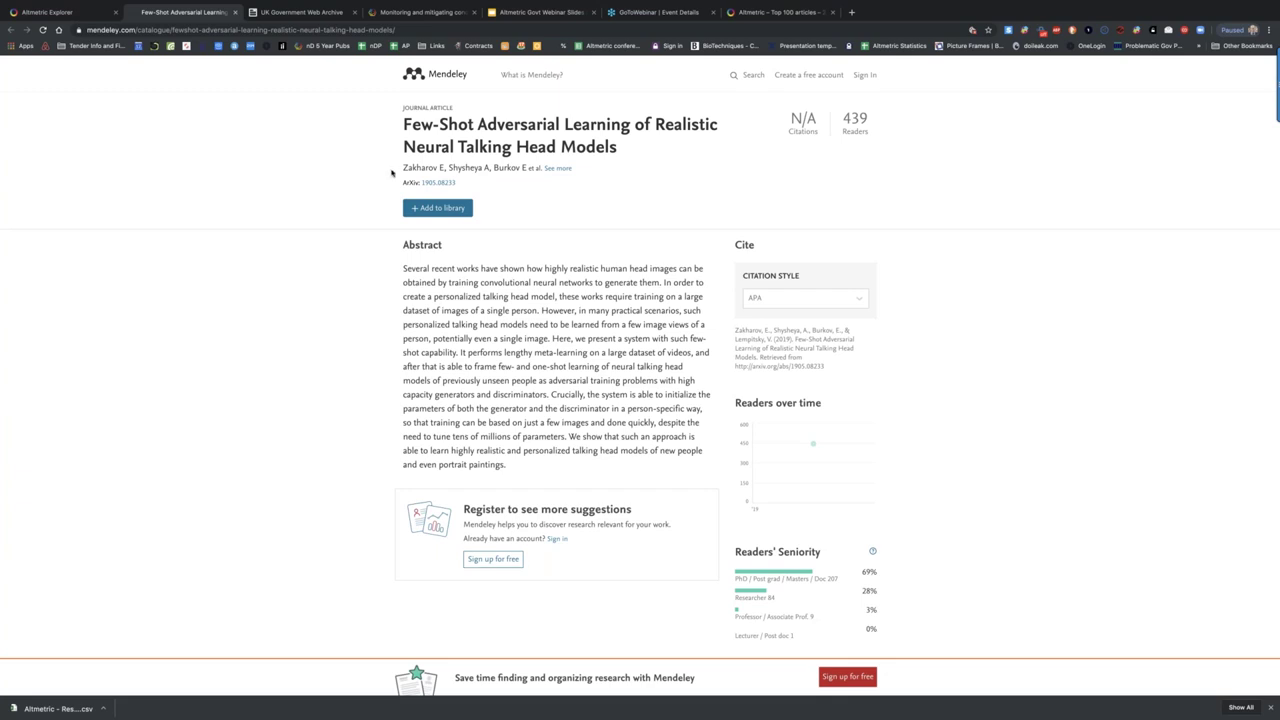
{"action": "scroll", "coordinate": [392, 172], "scroll_direction": "down", "scroll_amount": 1}
{"action": "scroll", "coordinate": [412, 151], "scroll_direction": "down", "scroll_amount": 5}
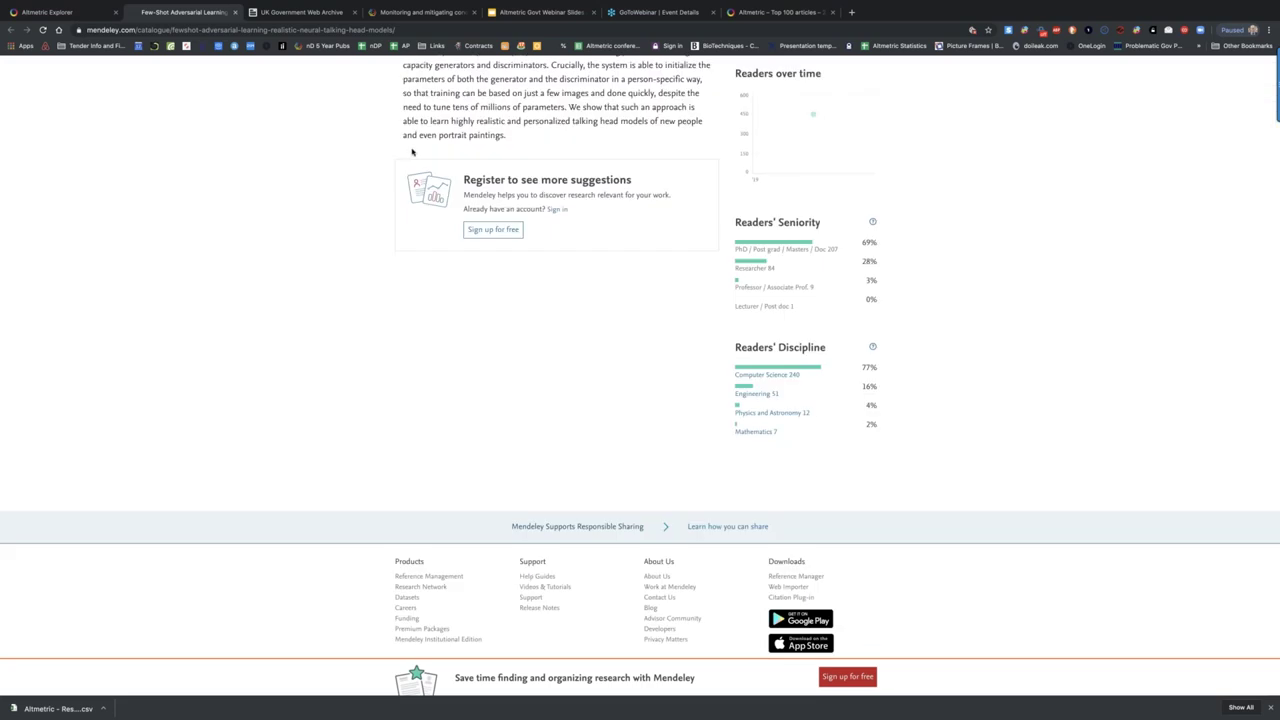
{"action": "scroll", "coordinate": [412, 151], "scroll_direction": "up", "scroll_amount": 5}
{"action": "key", "text": "super+w"}
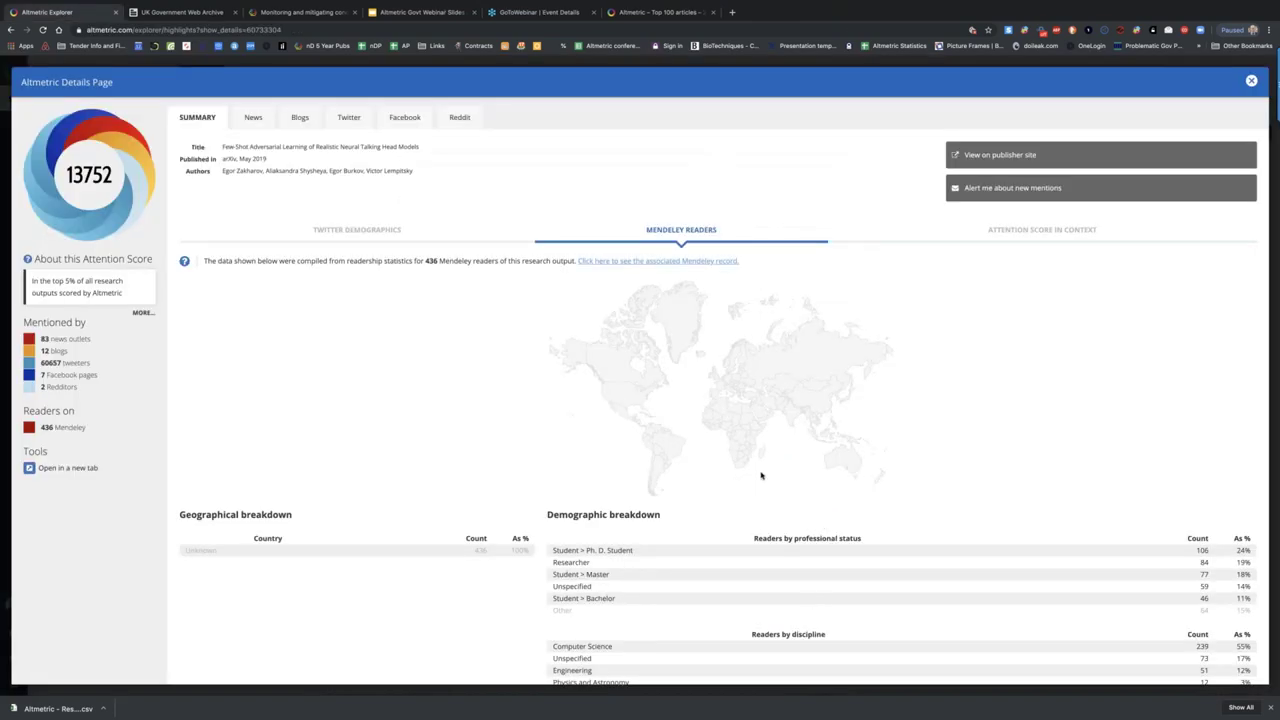
{"action": "scroll", "coordinate": [761, 476], "scroll_direction": "down", "scroll_amount": 1}
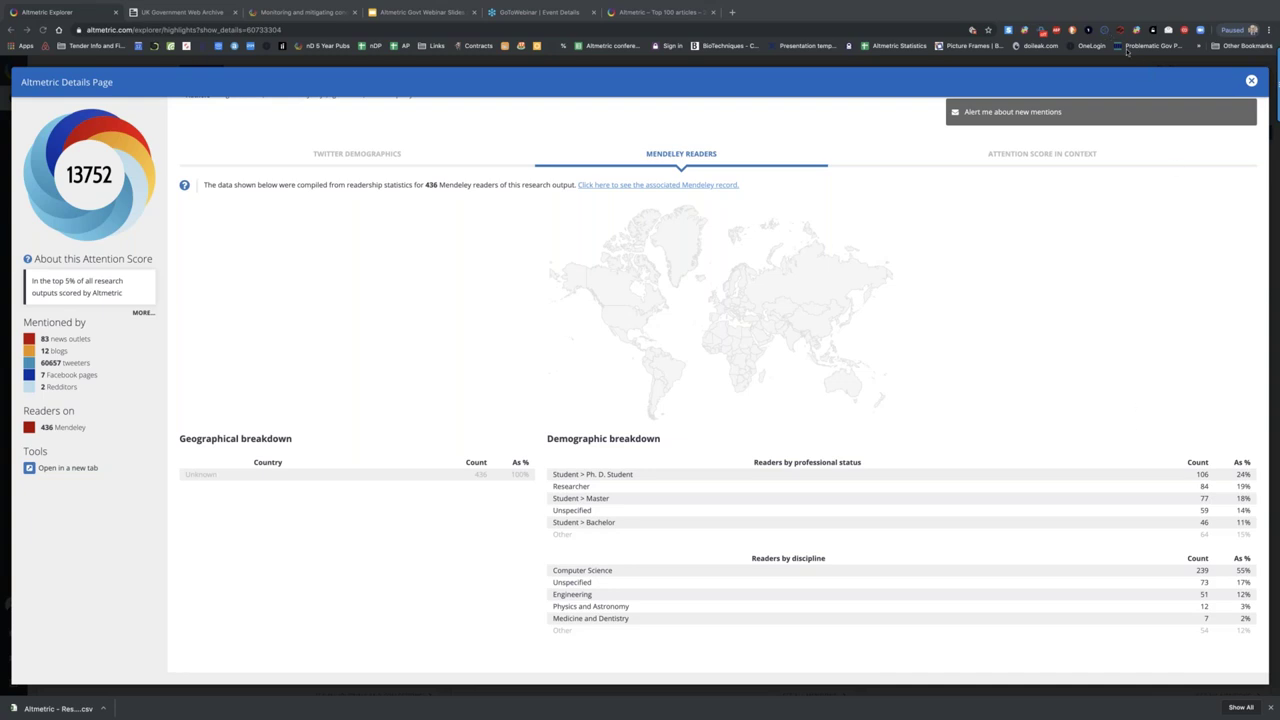
{"action": "left_click", "coordinate": [1251, 80]}
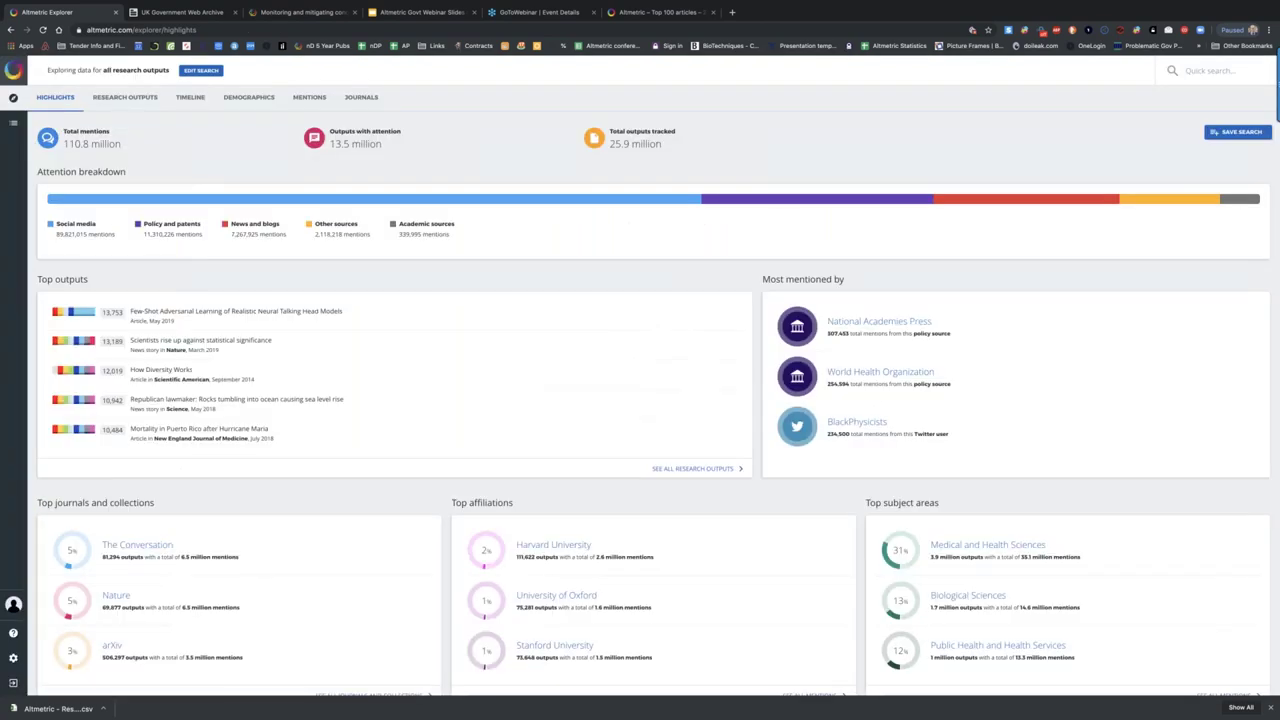
Switch to the Altmetric Govt Webinar Slides in Google Slides, present the final Thank you! slide, and end the slideshow.
{"action": "left_click", "coordinate": [425, 12]}
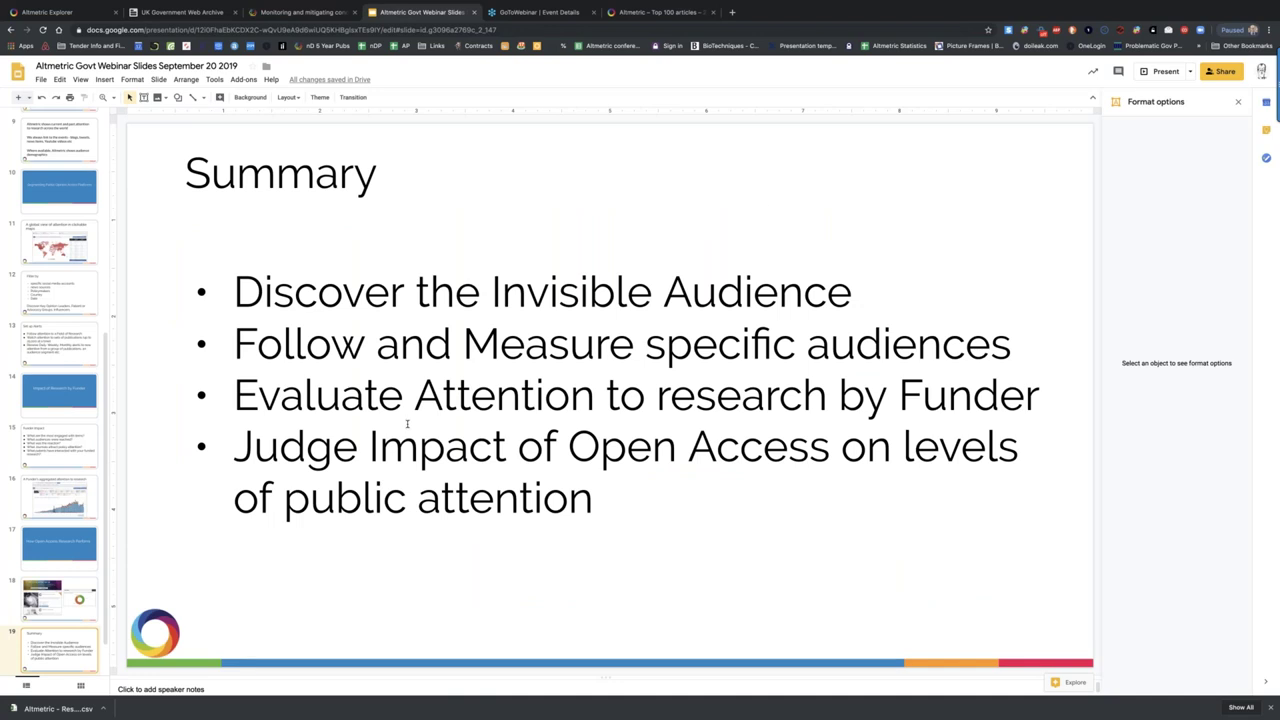
{"action": "scroll", "coordinate": [40, 645], "scroll_direction": "down", "scroll_amount": 1}
{"action": "left_click", "coordinate": [40, 645]}
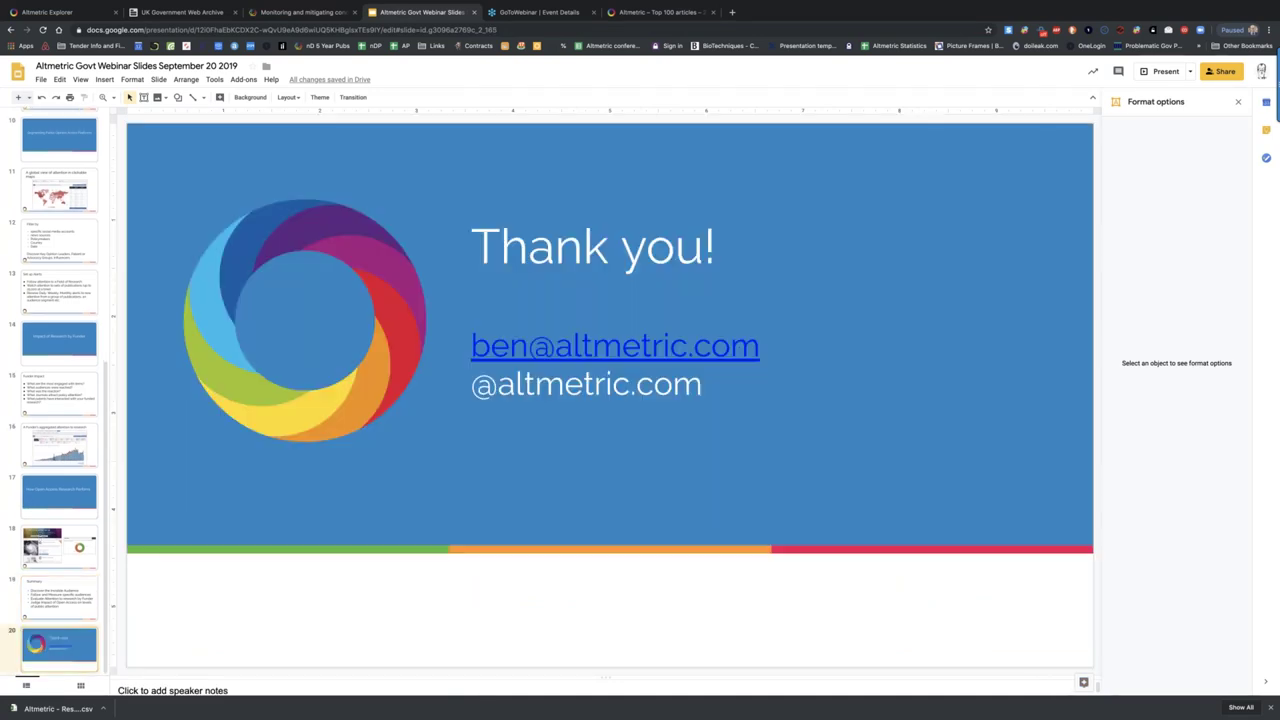
{"action": "left_click", "coordinate": [1158, 72]}
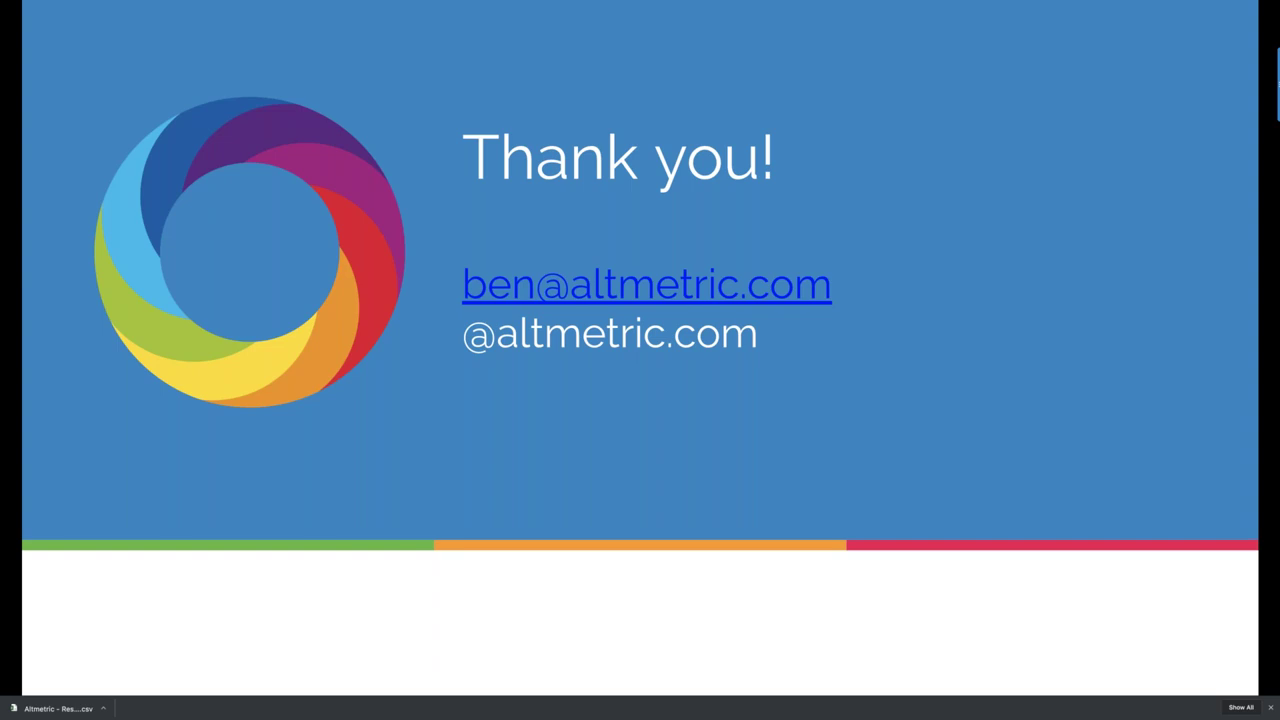
{"action": "key", "text": "Escape"}
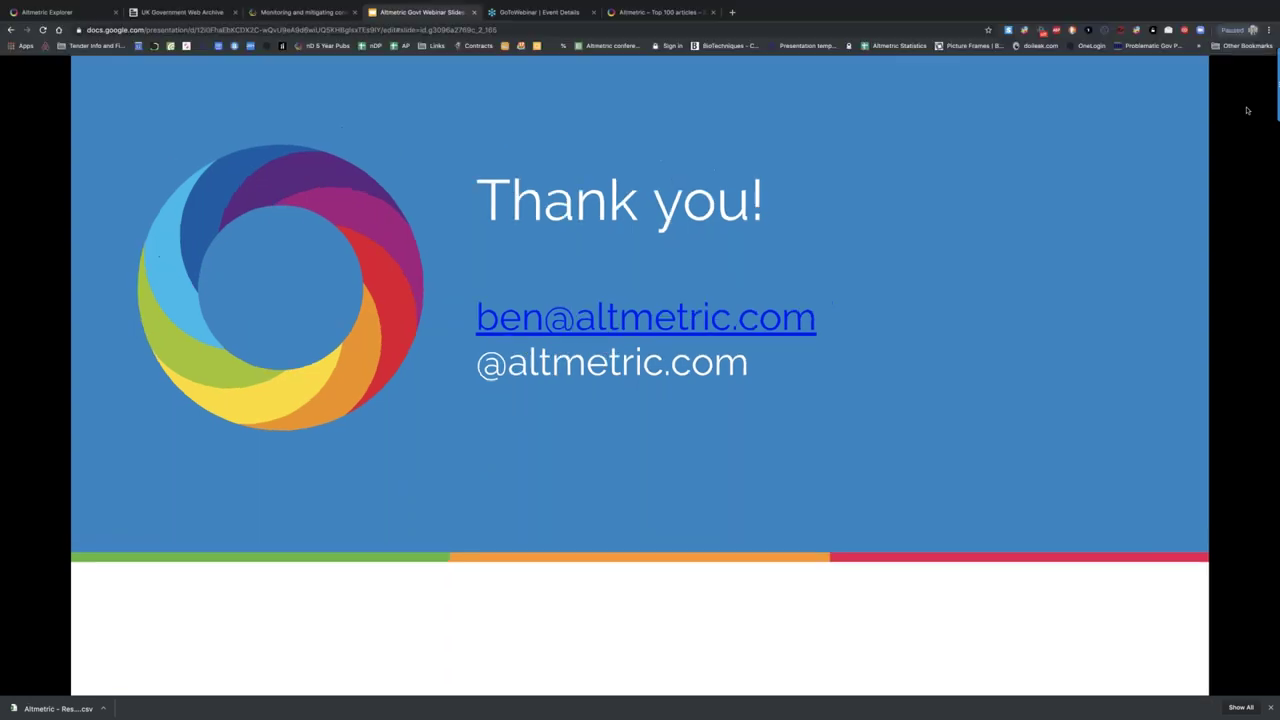